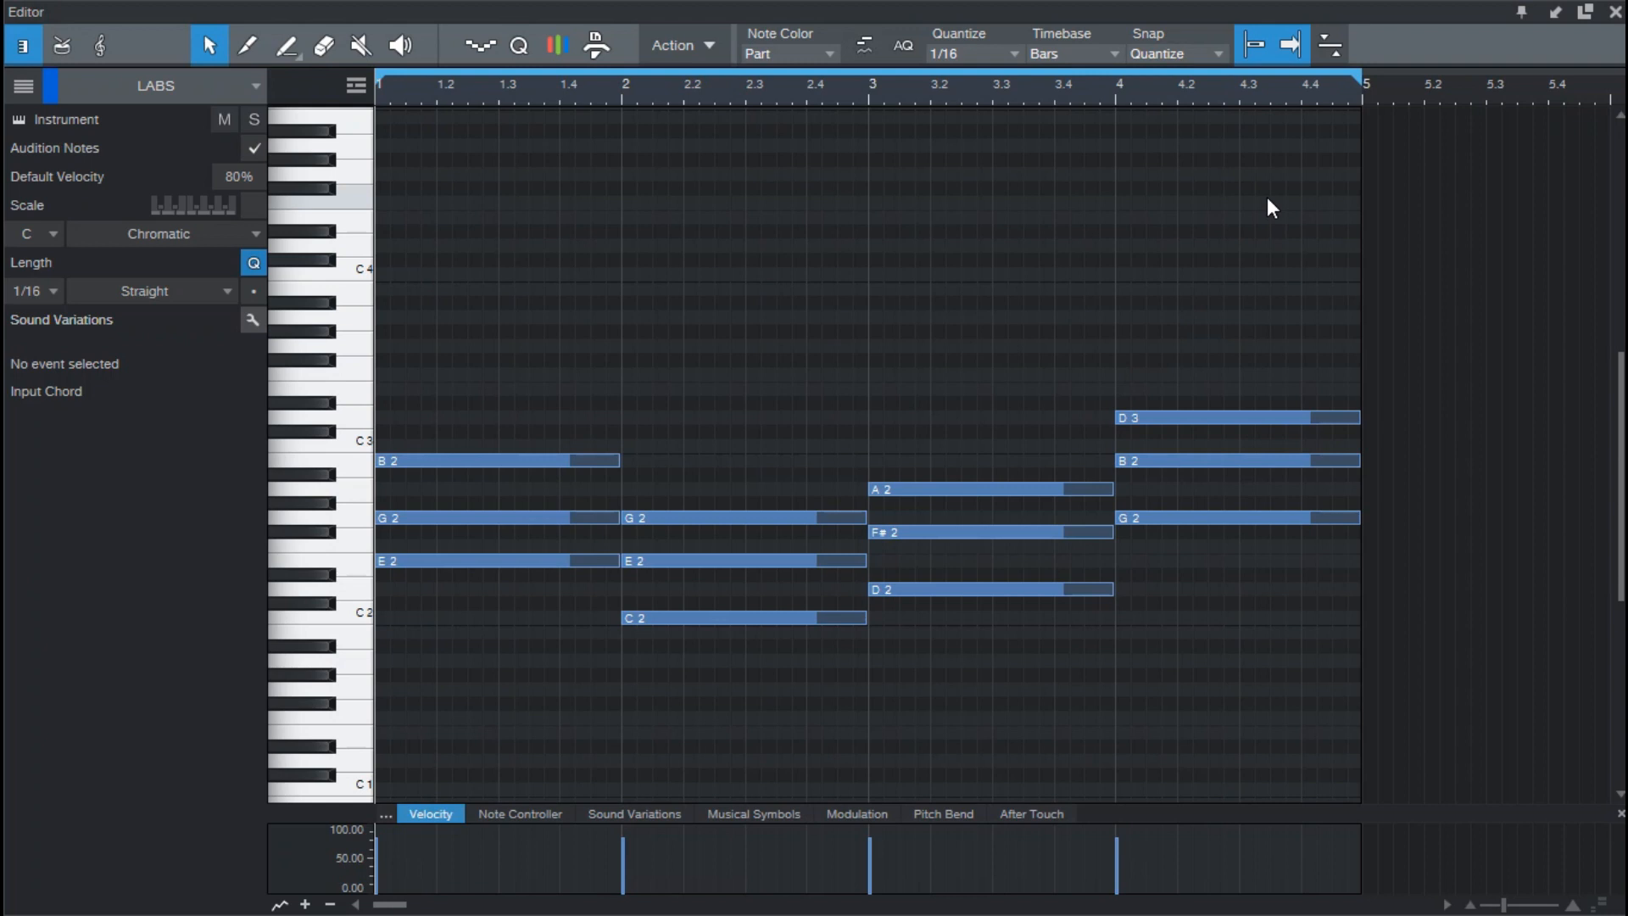
Step: Play the loop and add a full-bar note to each chord: E3, B2, D3 and G3 in bars 1 to 4
key(space)
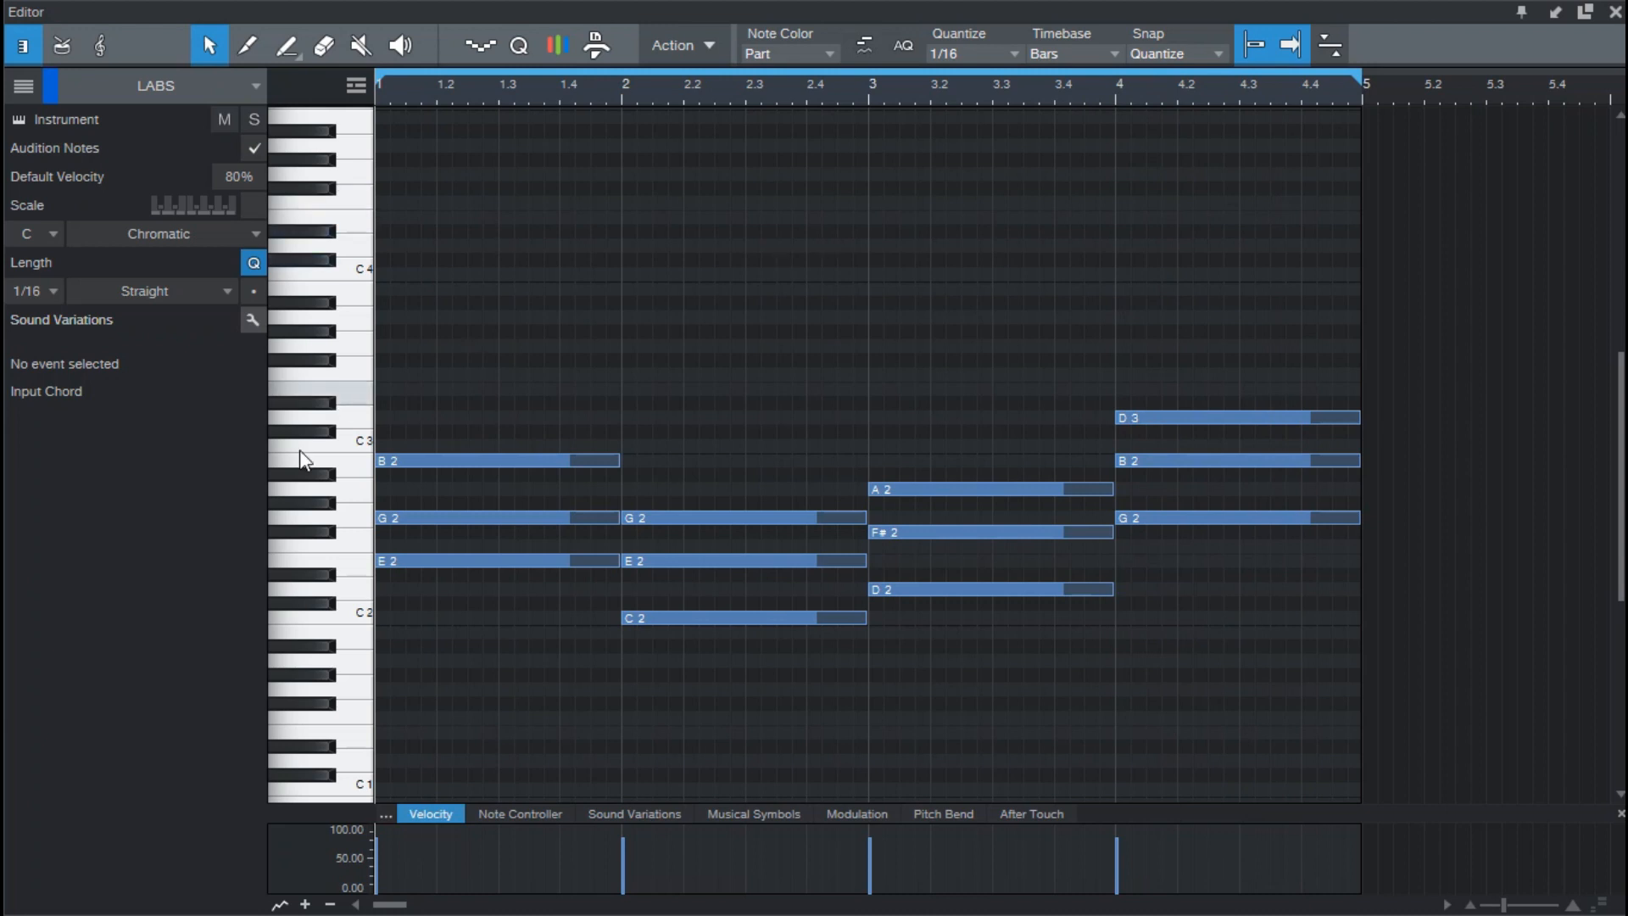
click(397, 389)
drag(407, 391, 582, 385)
key(d)
drag(639, 496, 655, 462)
key(d)
drag(909, 461, 912, 420)
key(space)
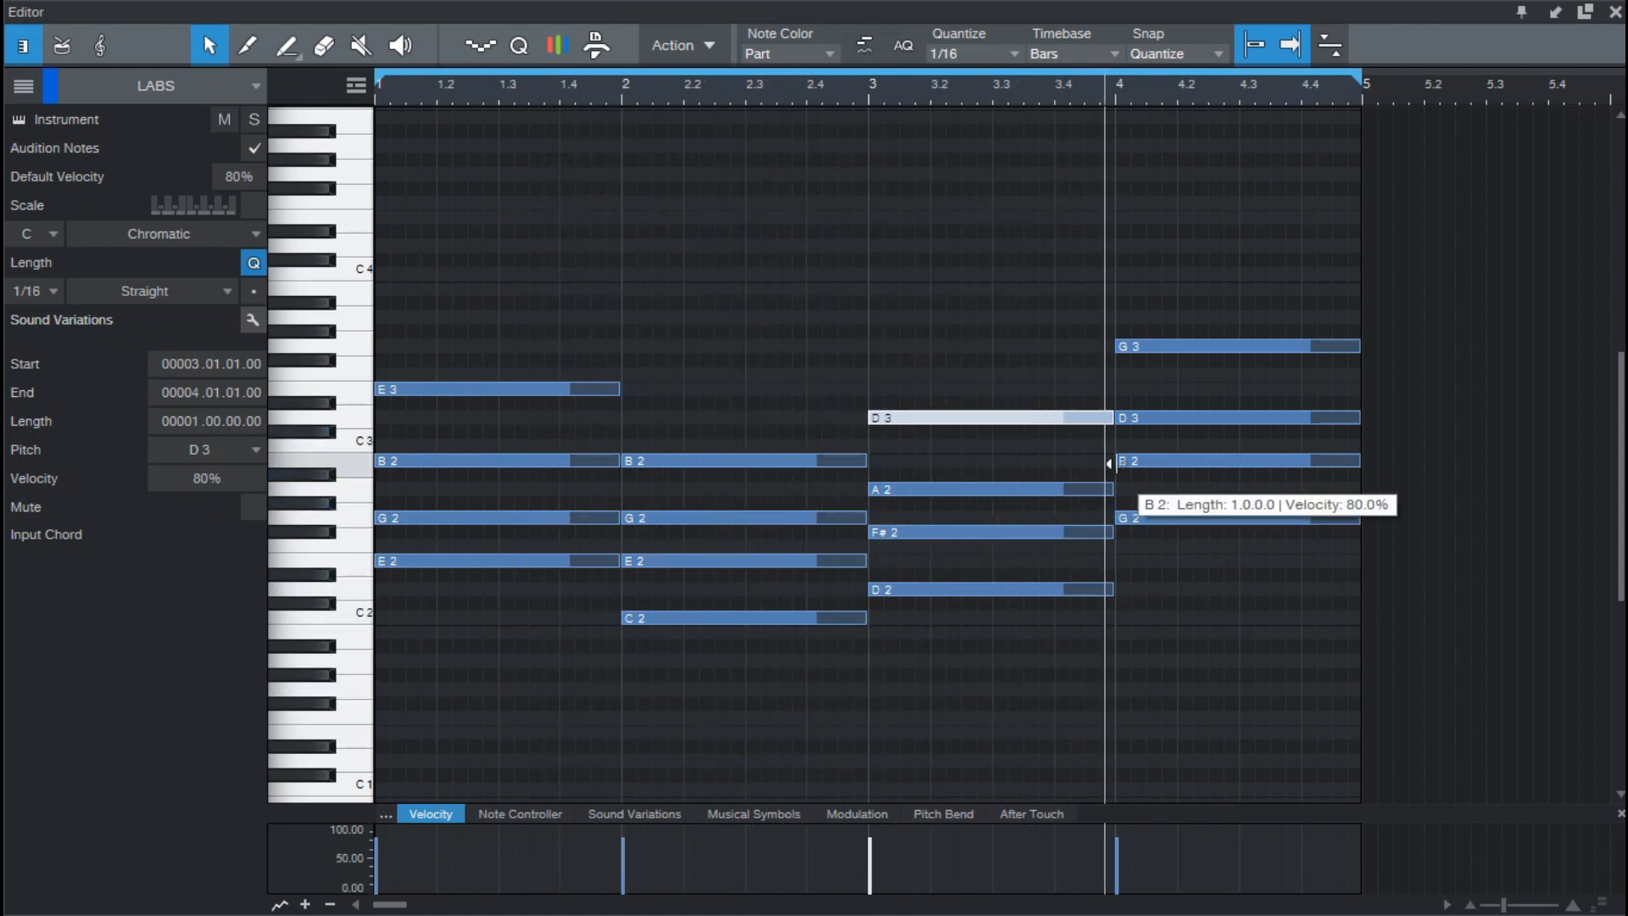
Step: Raise the B2 note in bar 2 to C3 and audition the lowest notes of bars 2 to 4
drag(692, 467, 692, 453)
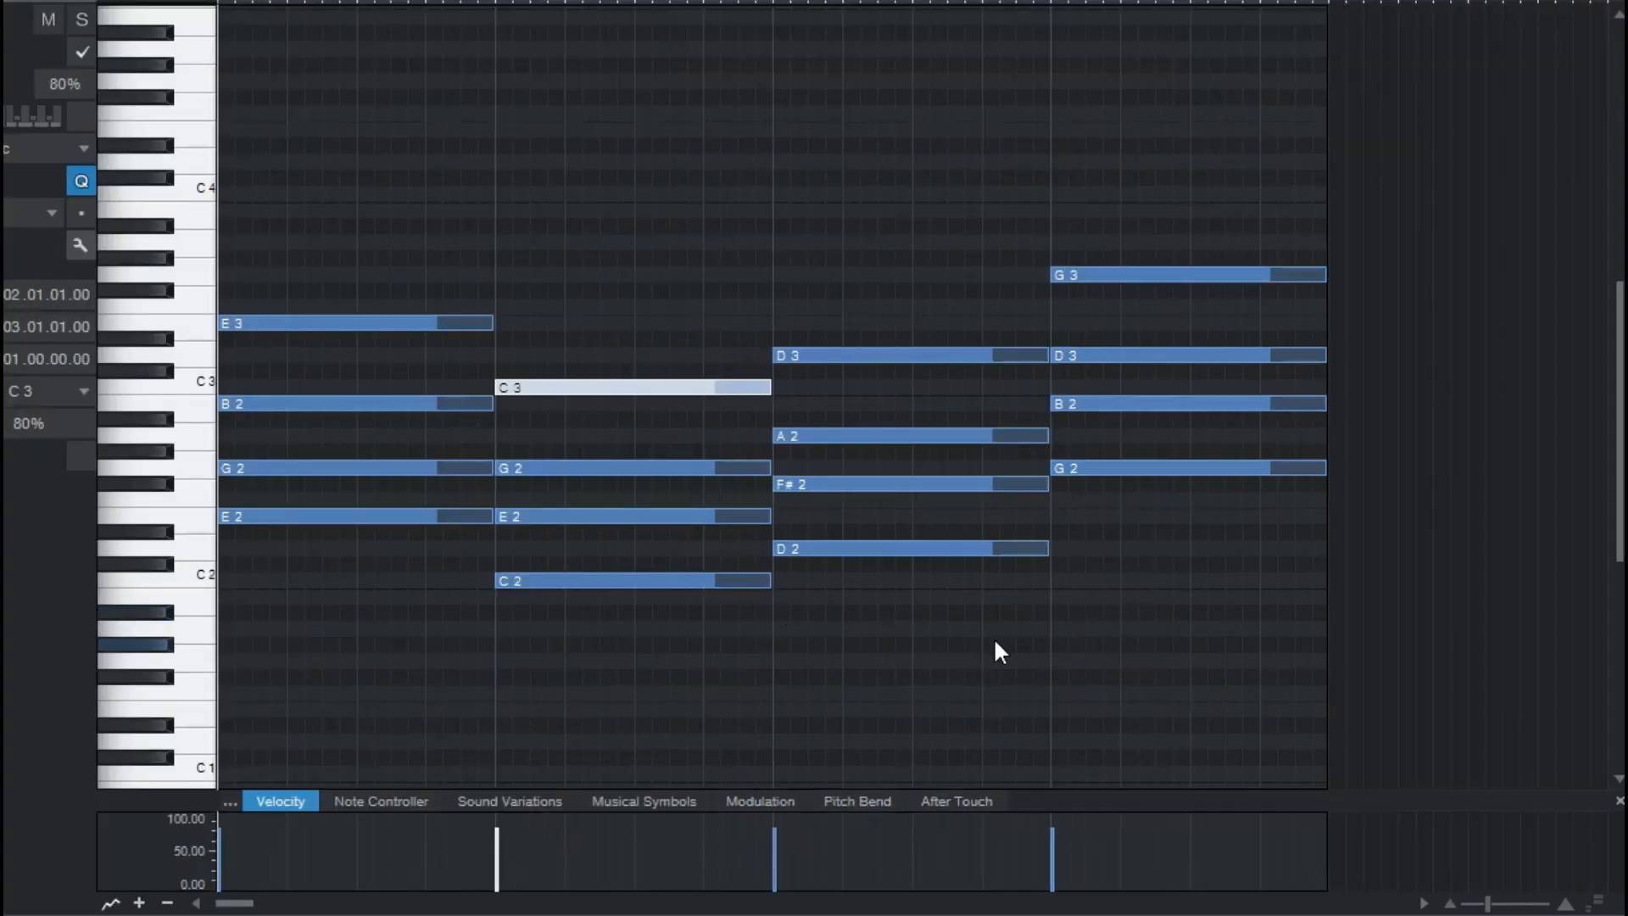
click(628, 583)
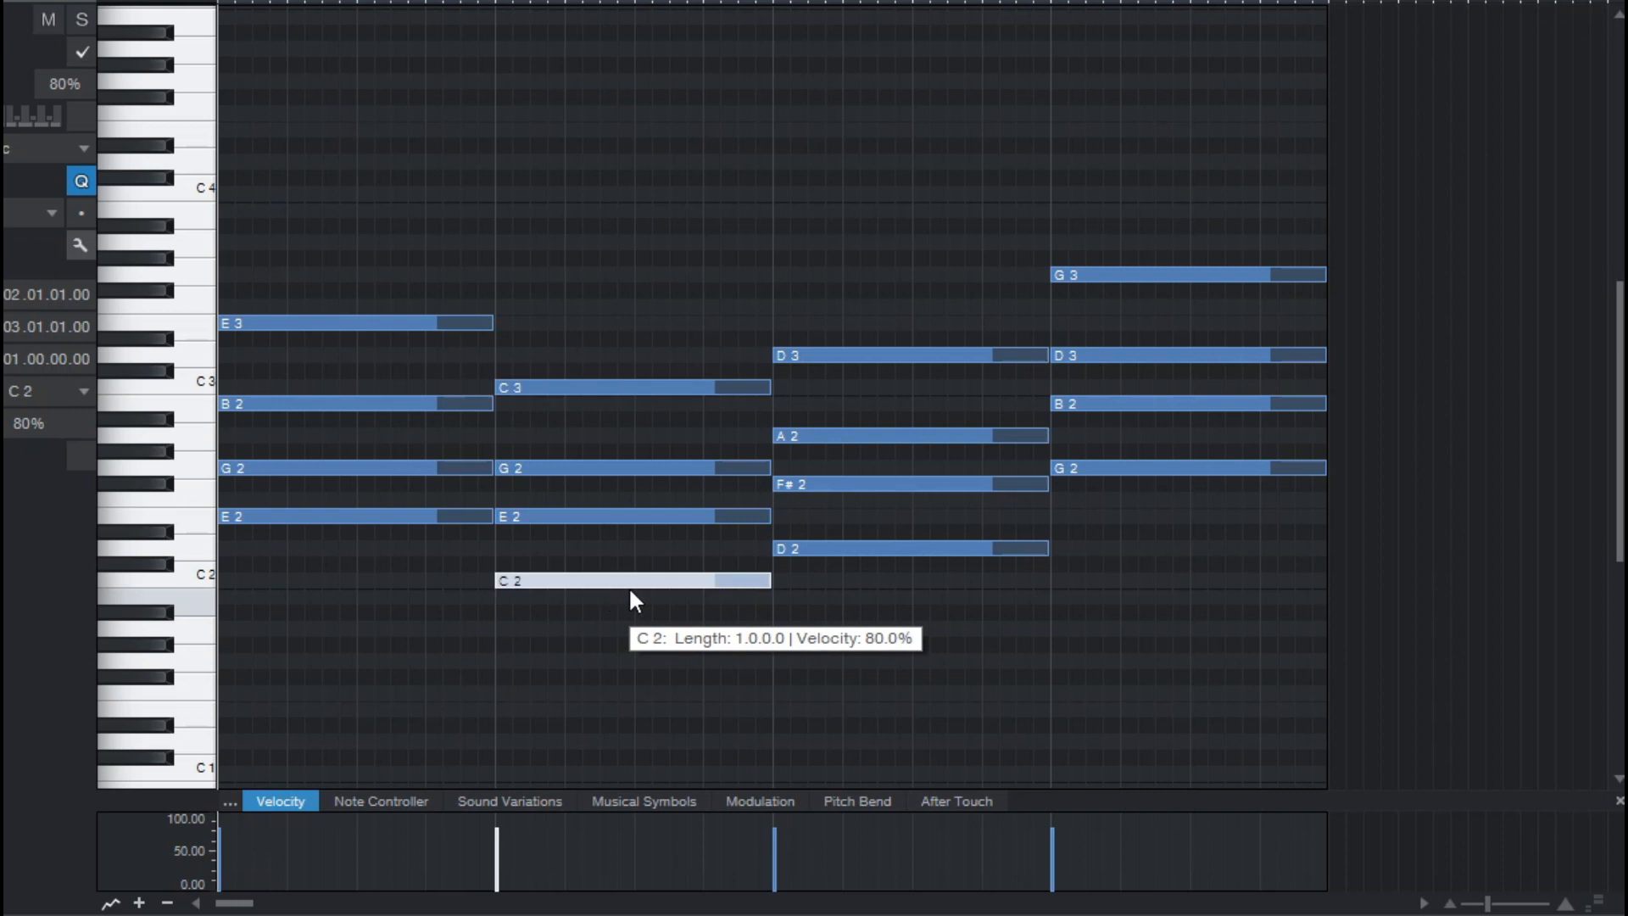
click(867, 545)
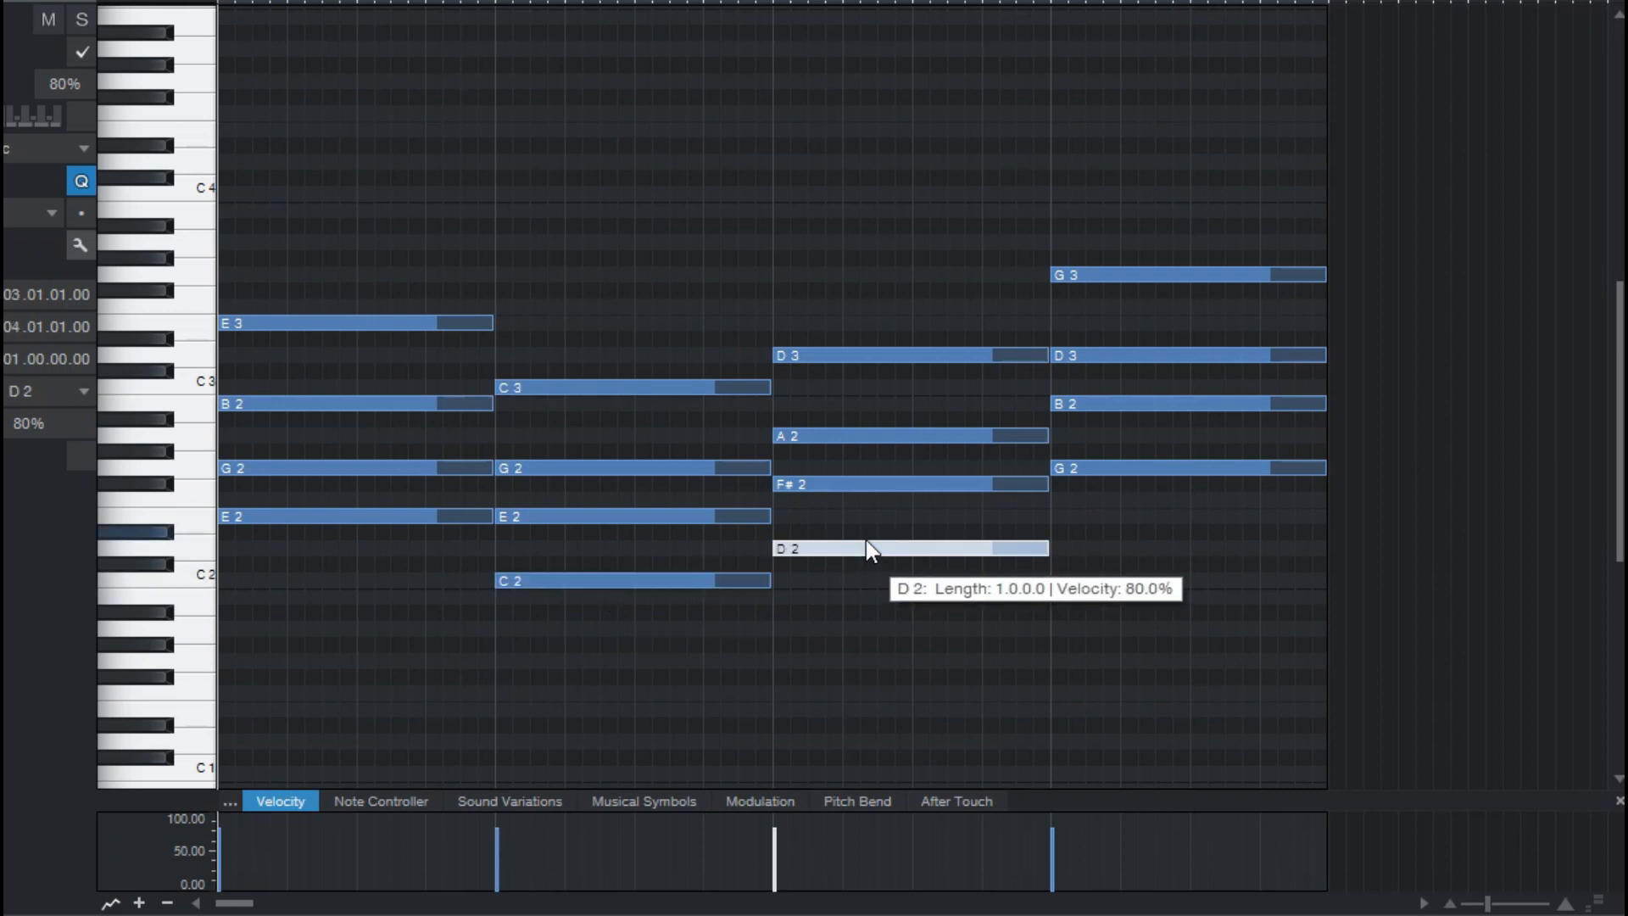
click(1137, 458)
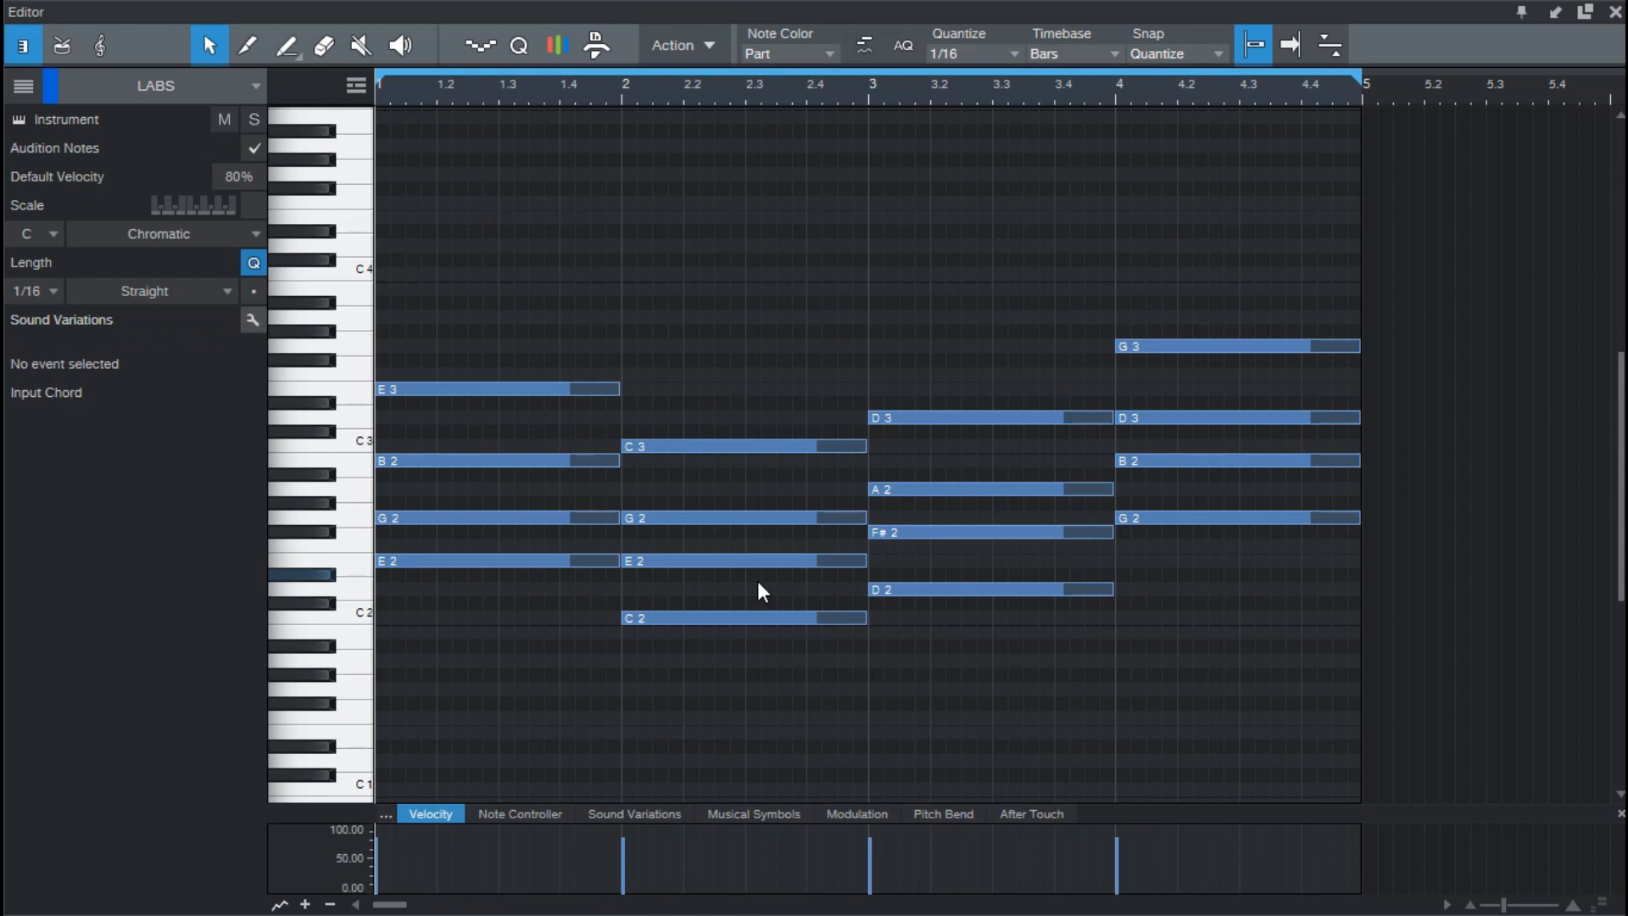
Step: Raise G2 in bar 1, E2 in bar 2, F#2 in bar 3 and B2 in bar 4 by one octave, and play back
click(736, 563)
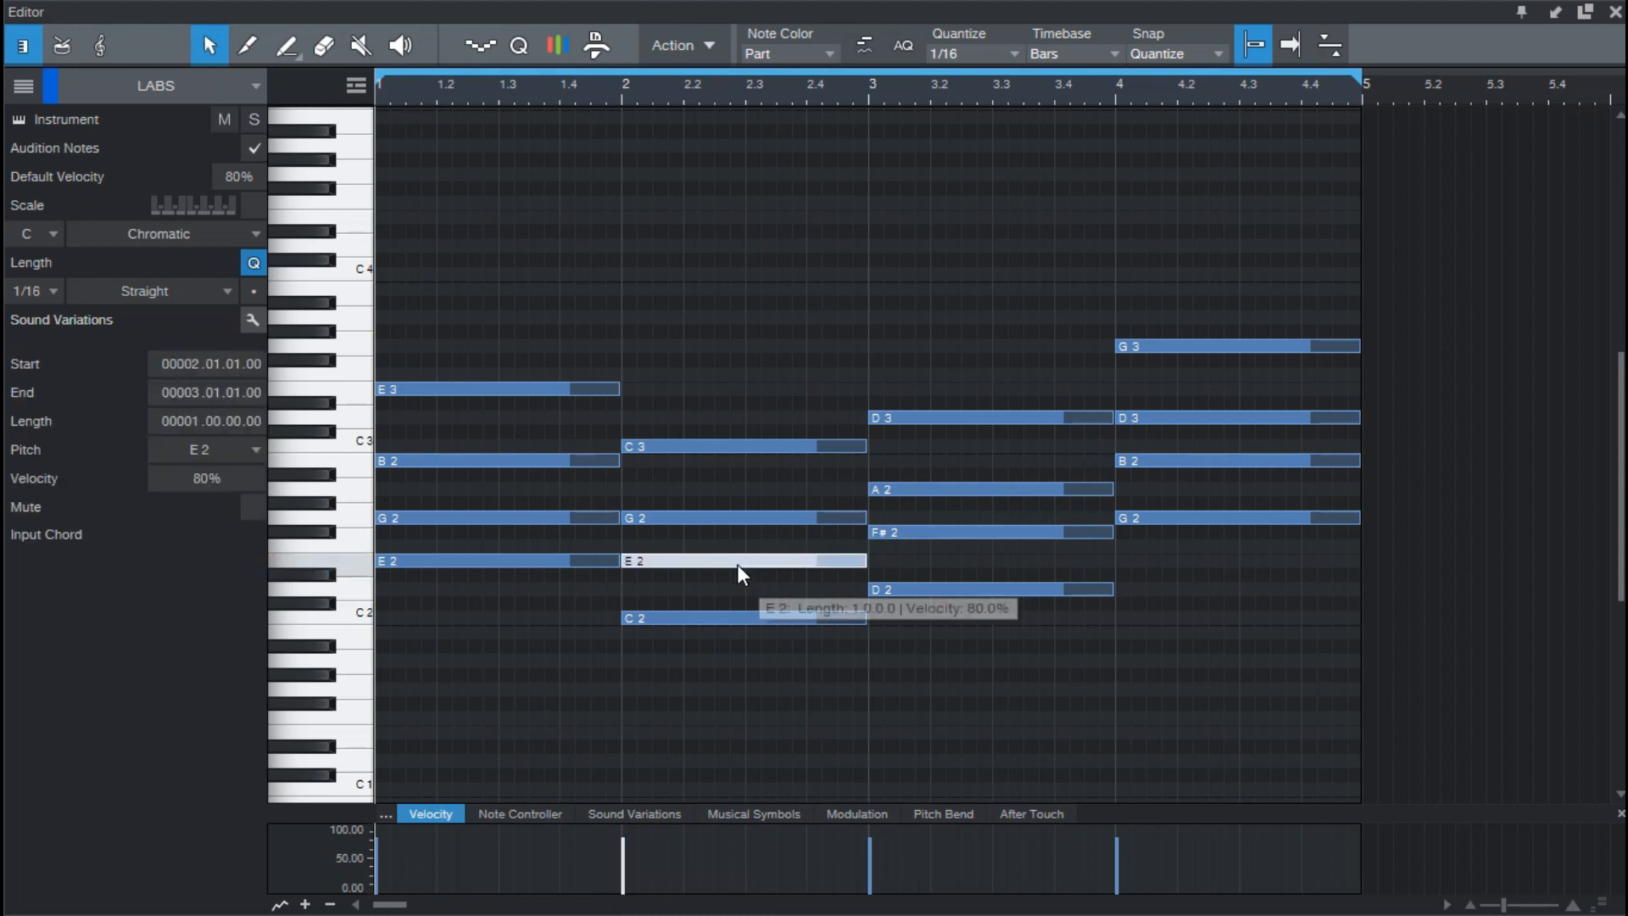
shift+click(548, 520)
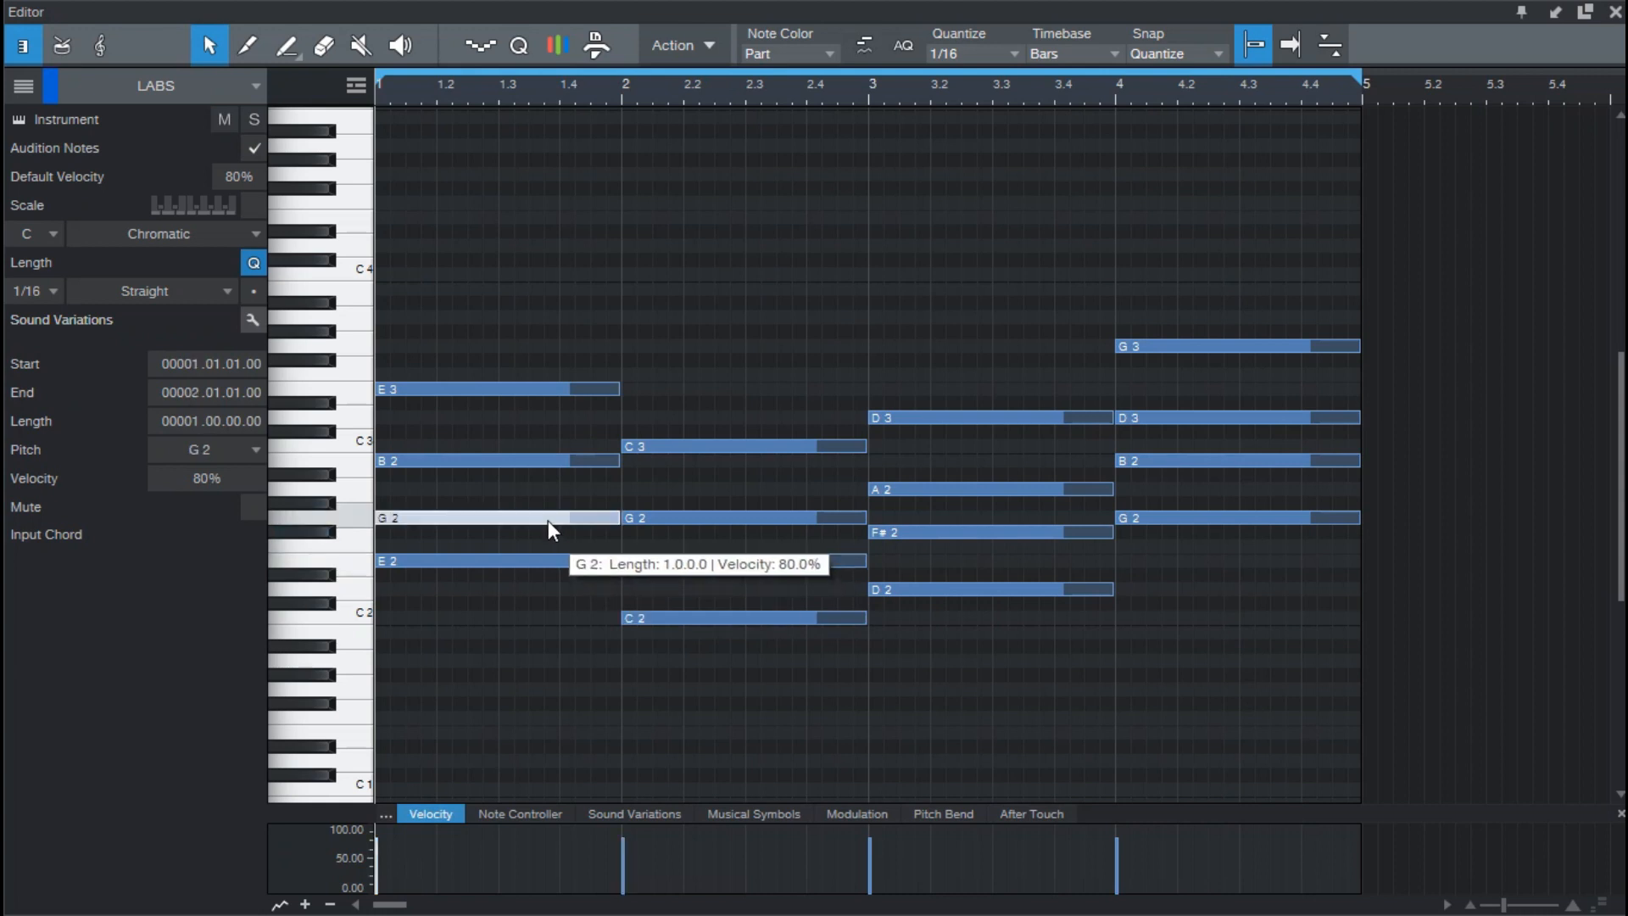
shift+click(927, 531)
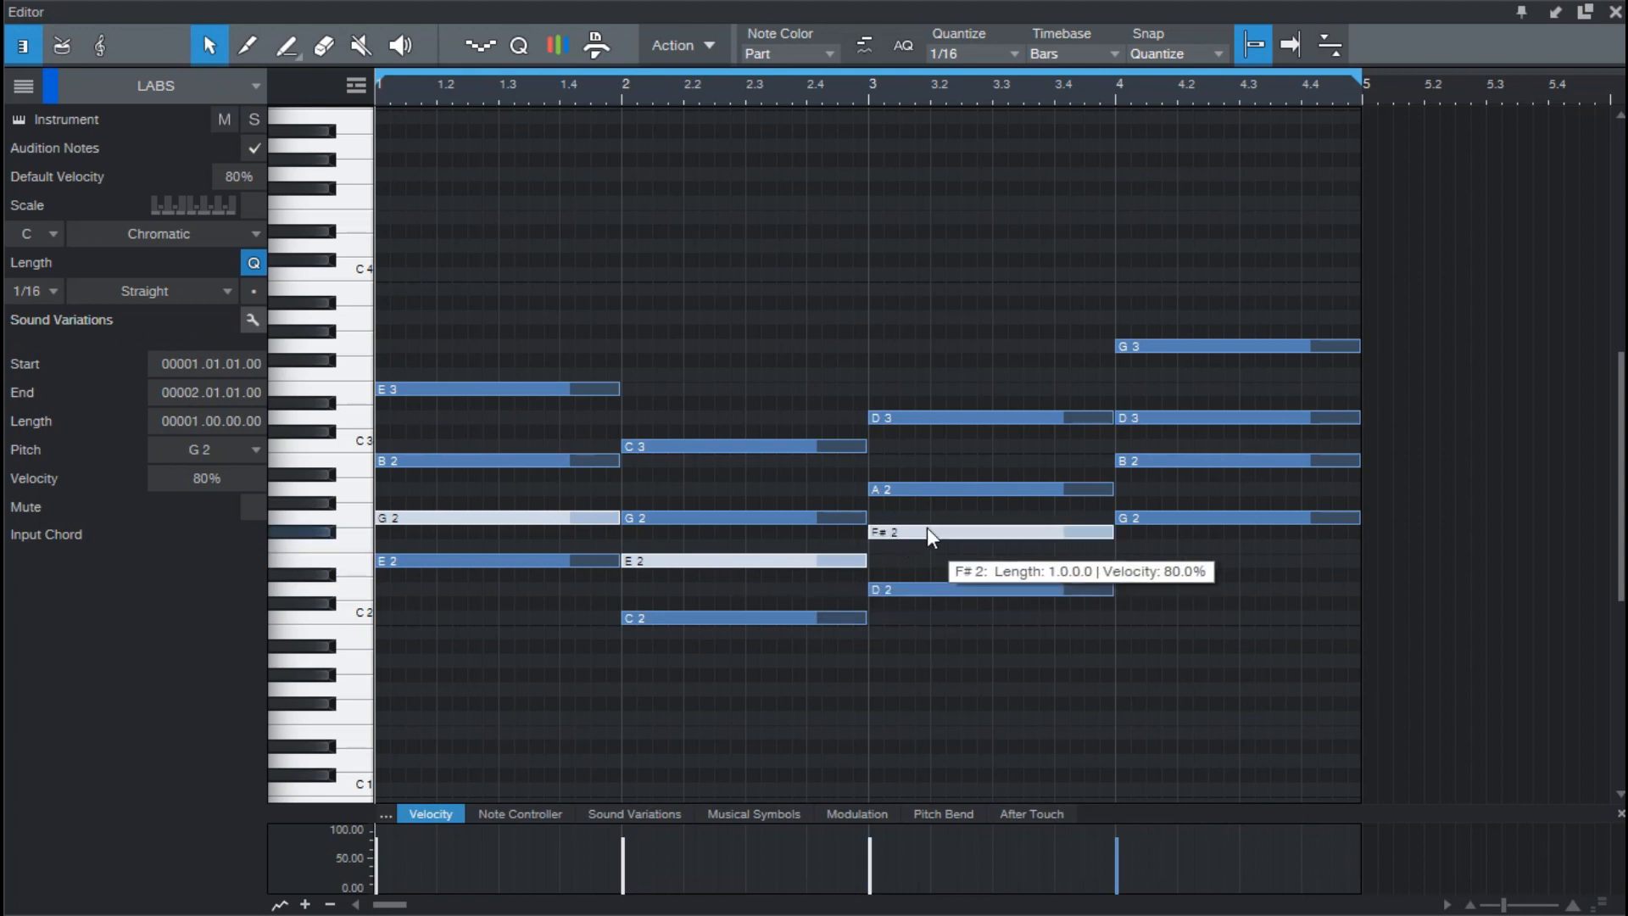
shift+click(1192, 460)
key(shift+Up)
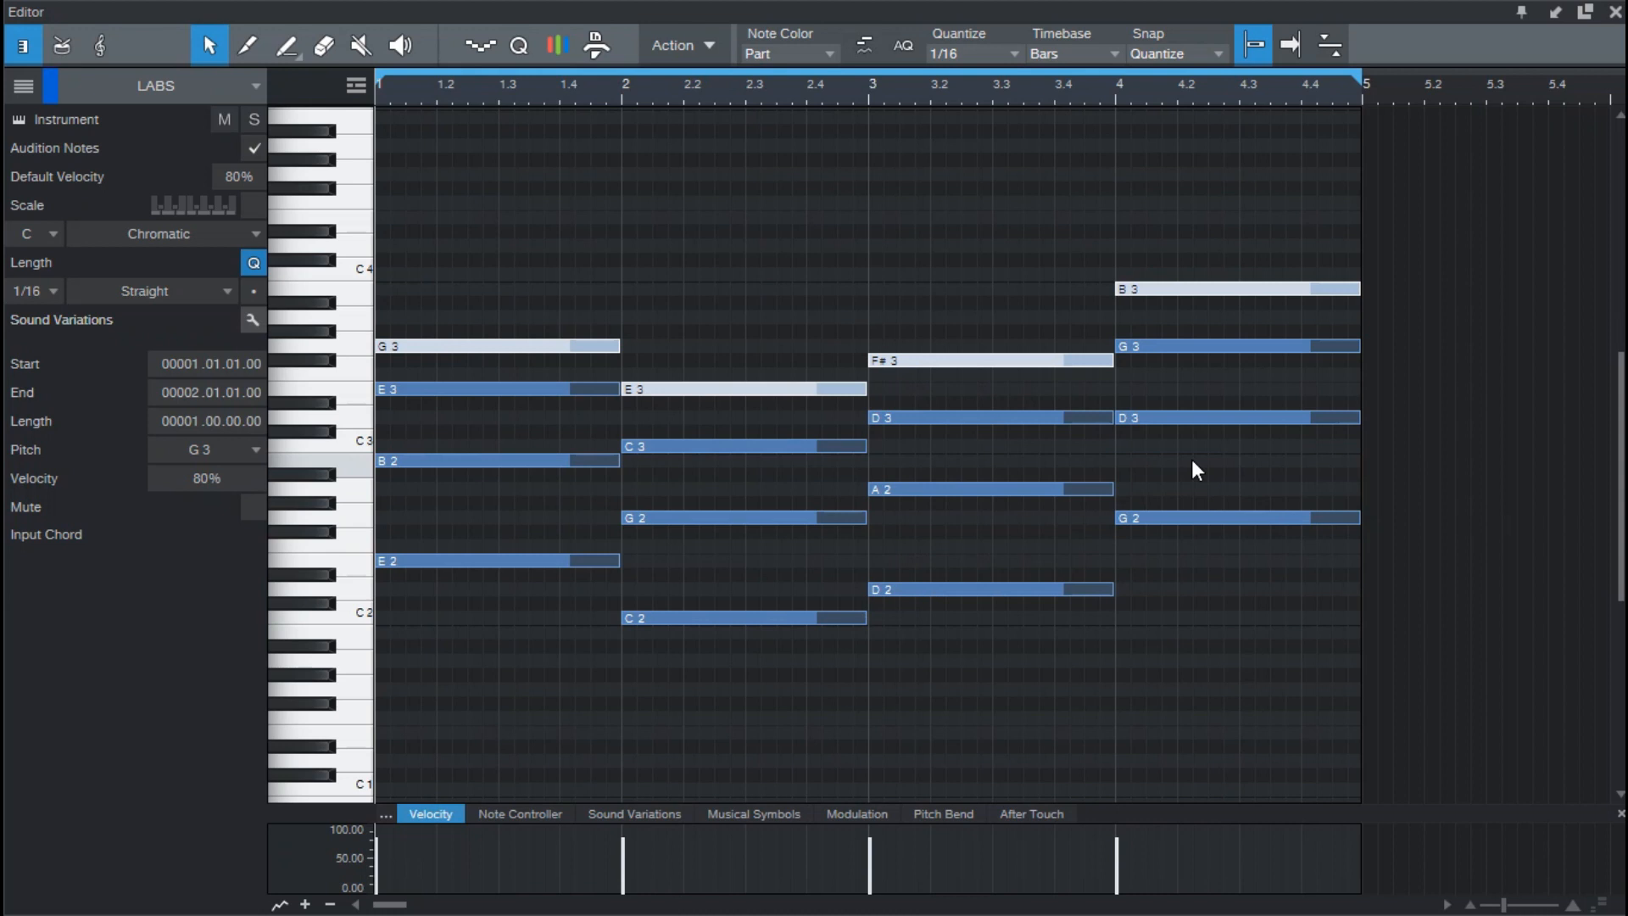
key(space)
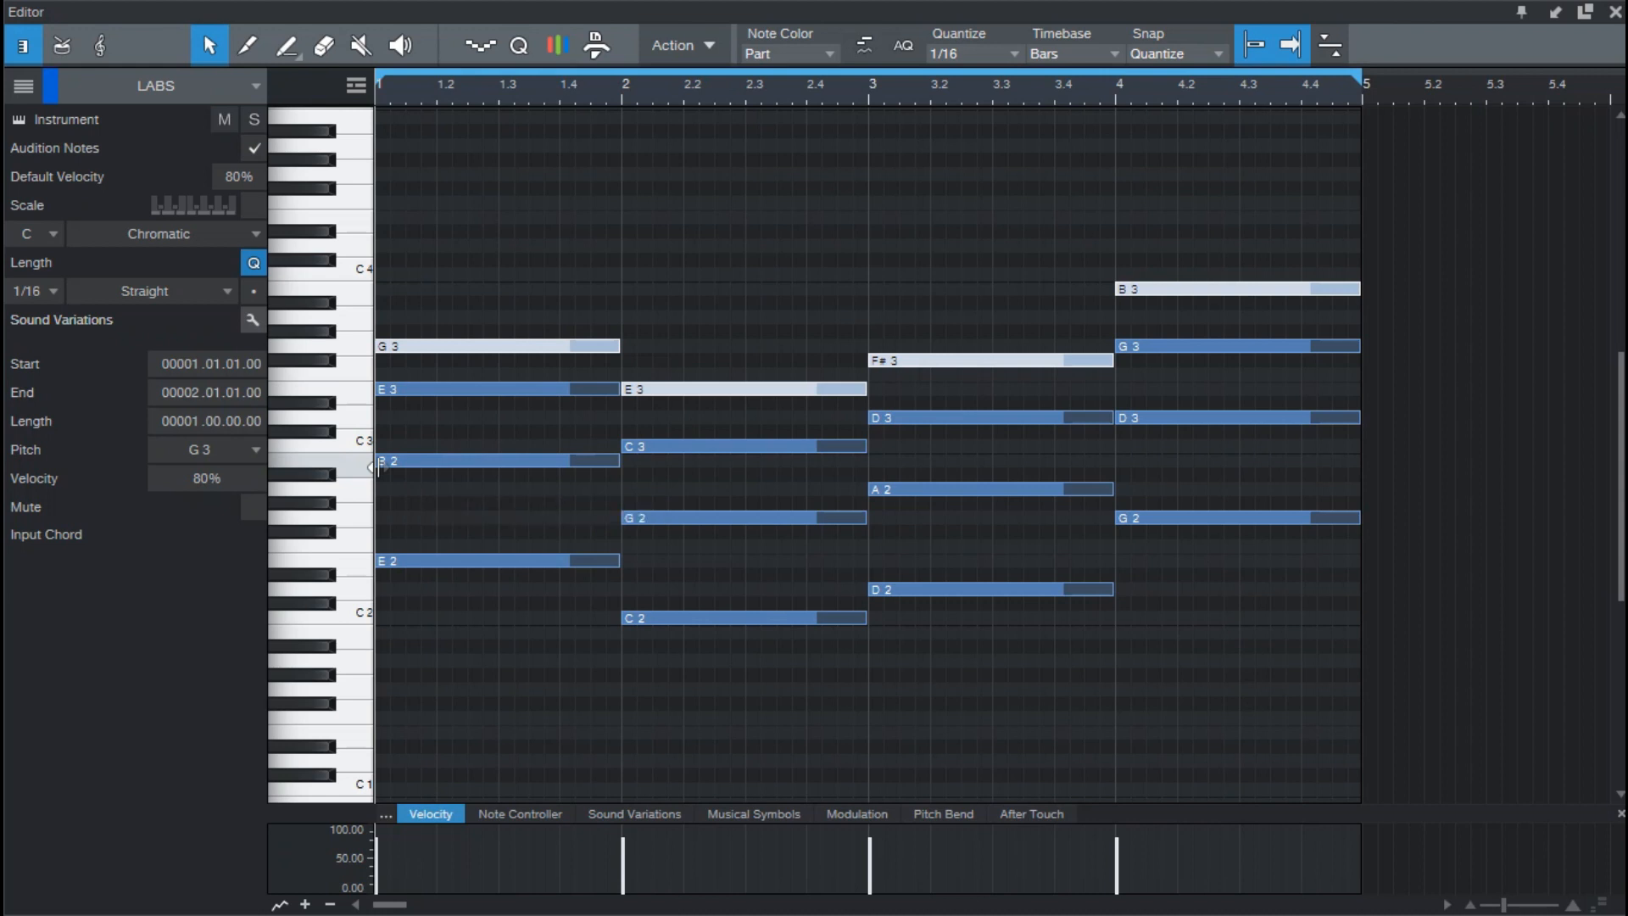
Step: Trim the starts of B2, C3, D3 and D3 in bars 1 to 4 to position 1.3 of each bar, and play back
drag(379, 465, 407, 465)
key(space)
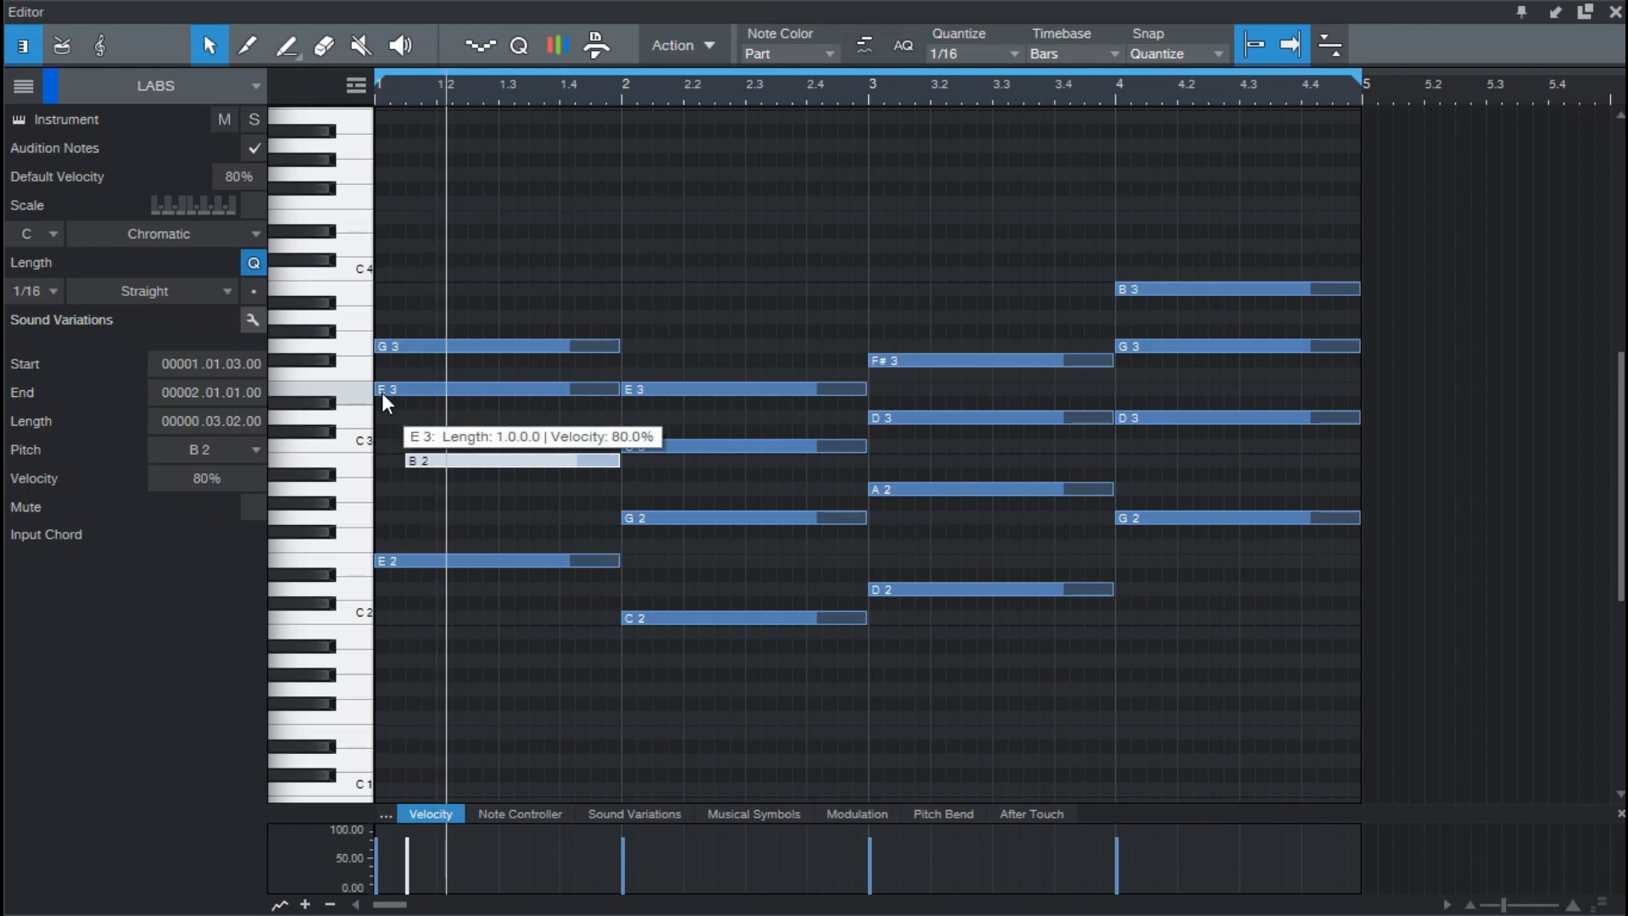
key(space)
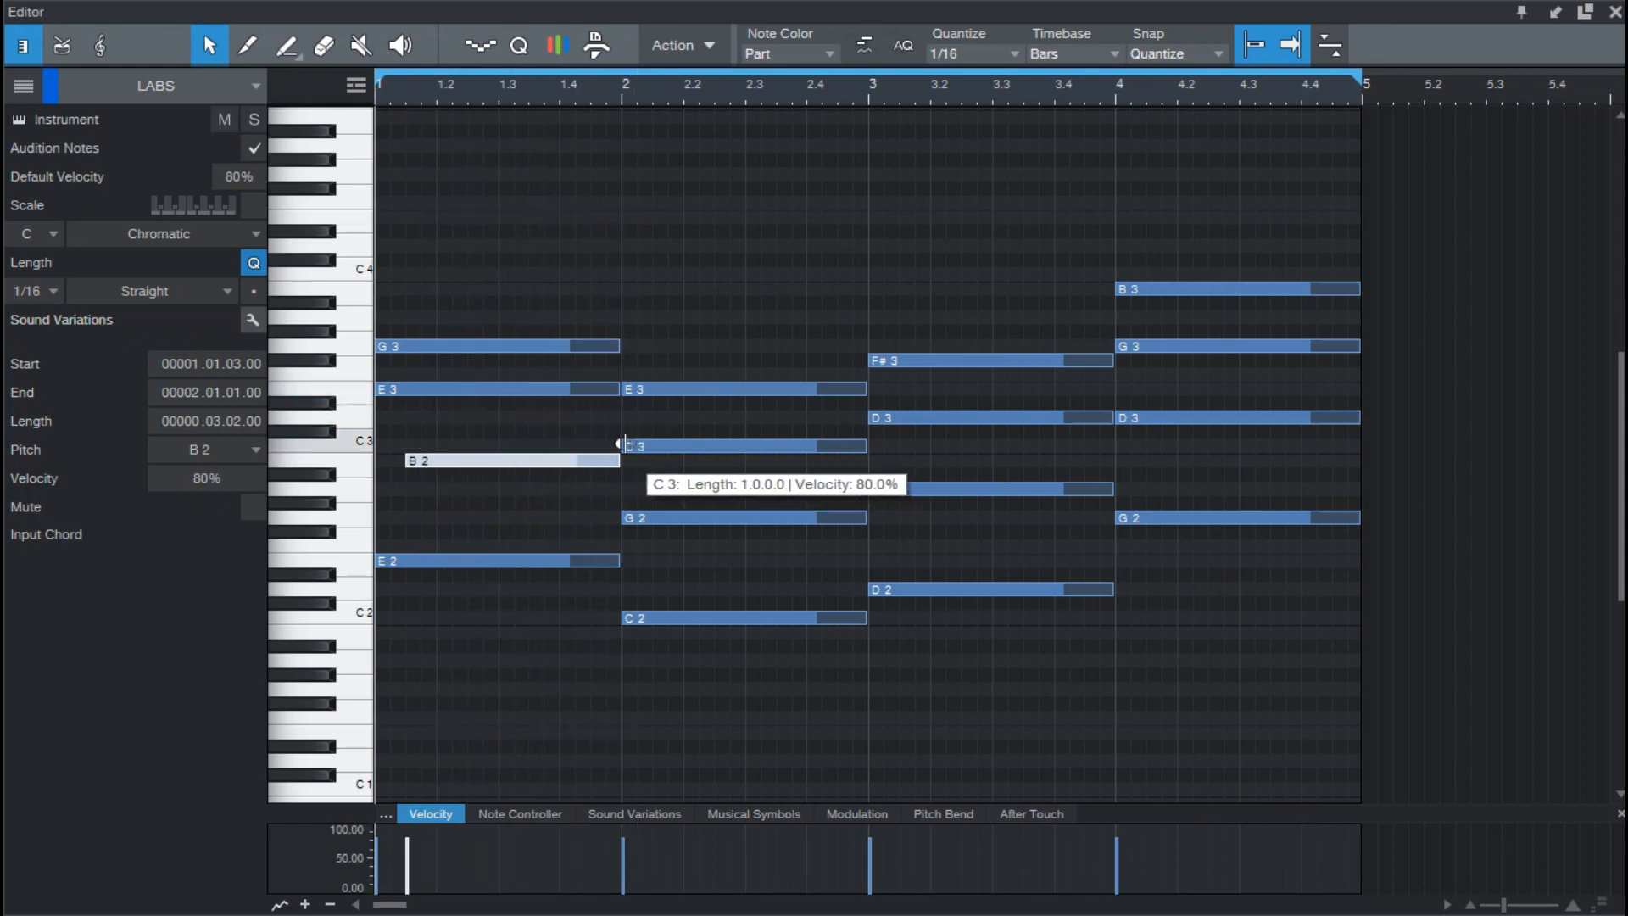
drag(628, 447, 654, 465)
drag(871, 421, 901, 429)
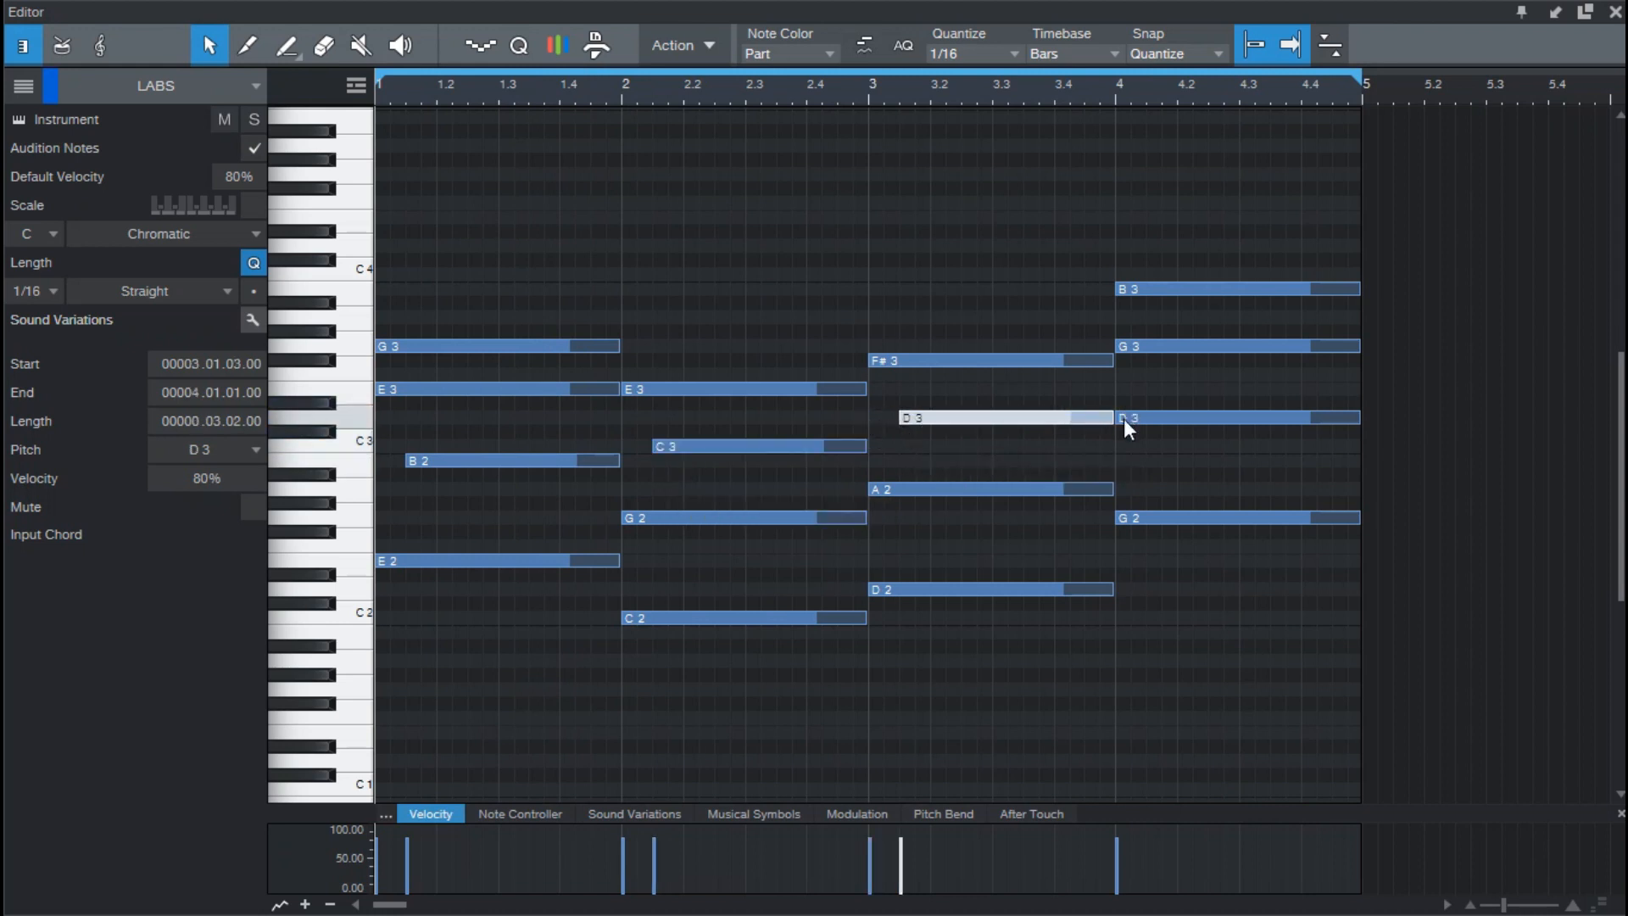
drag(1117, 418, 1146, 420)
key(space)
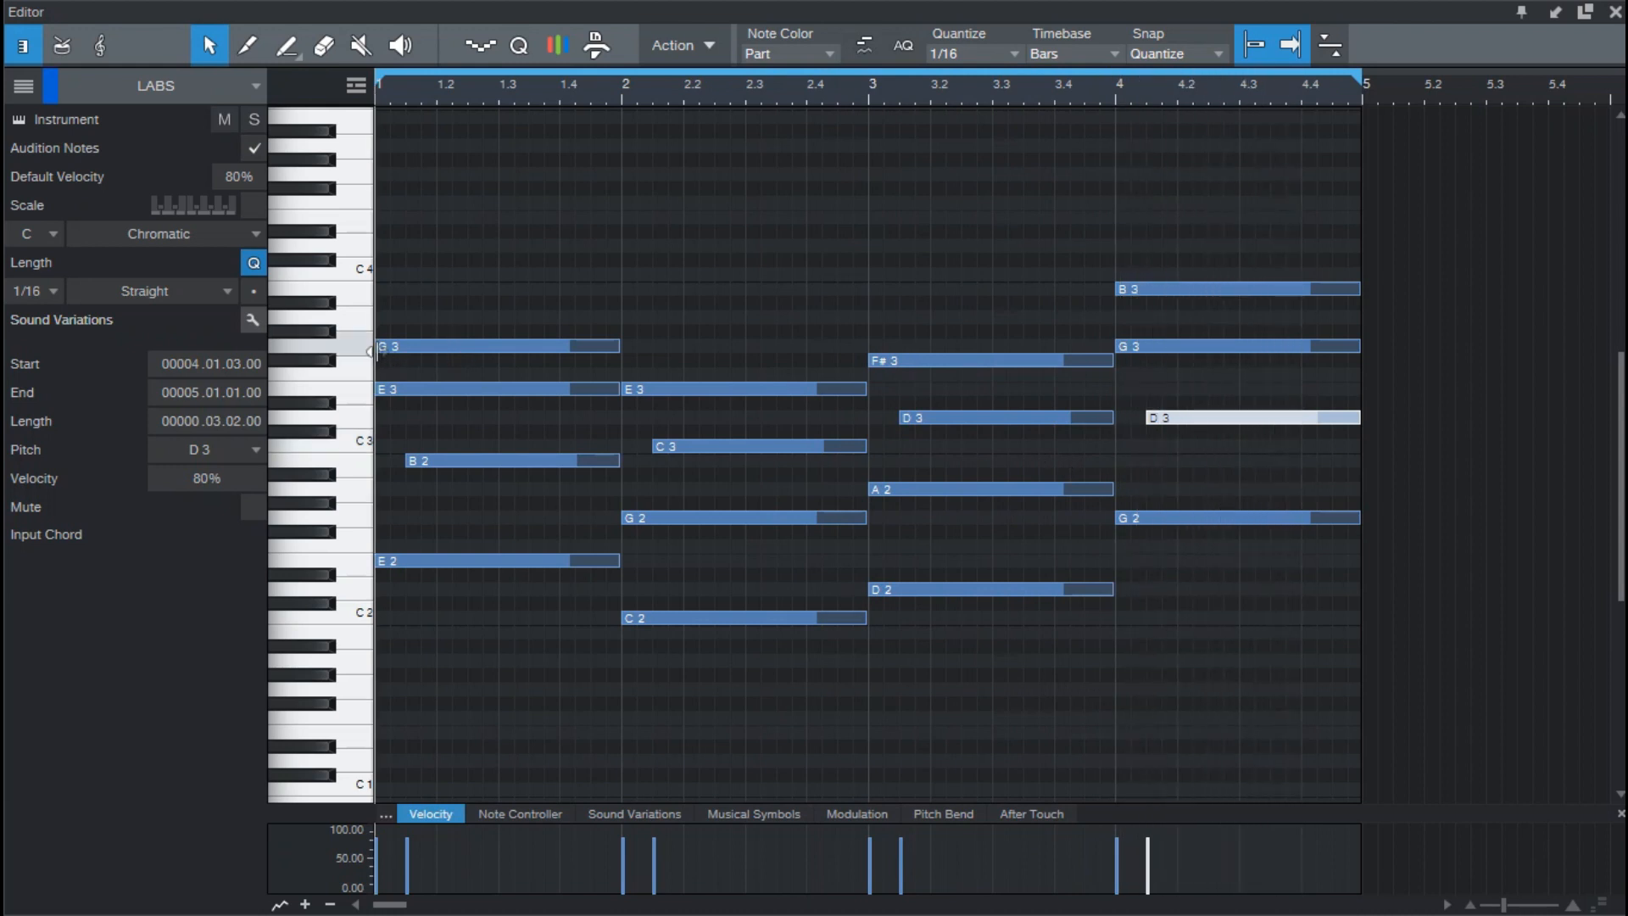
Step: Trim the start of the highest note in each of the four bars to beat 2
drag(377, 350, 437, 348)
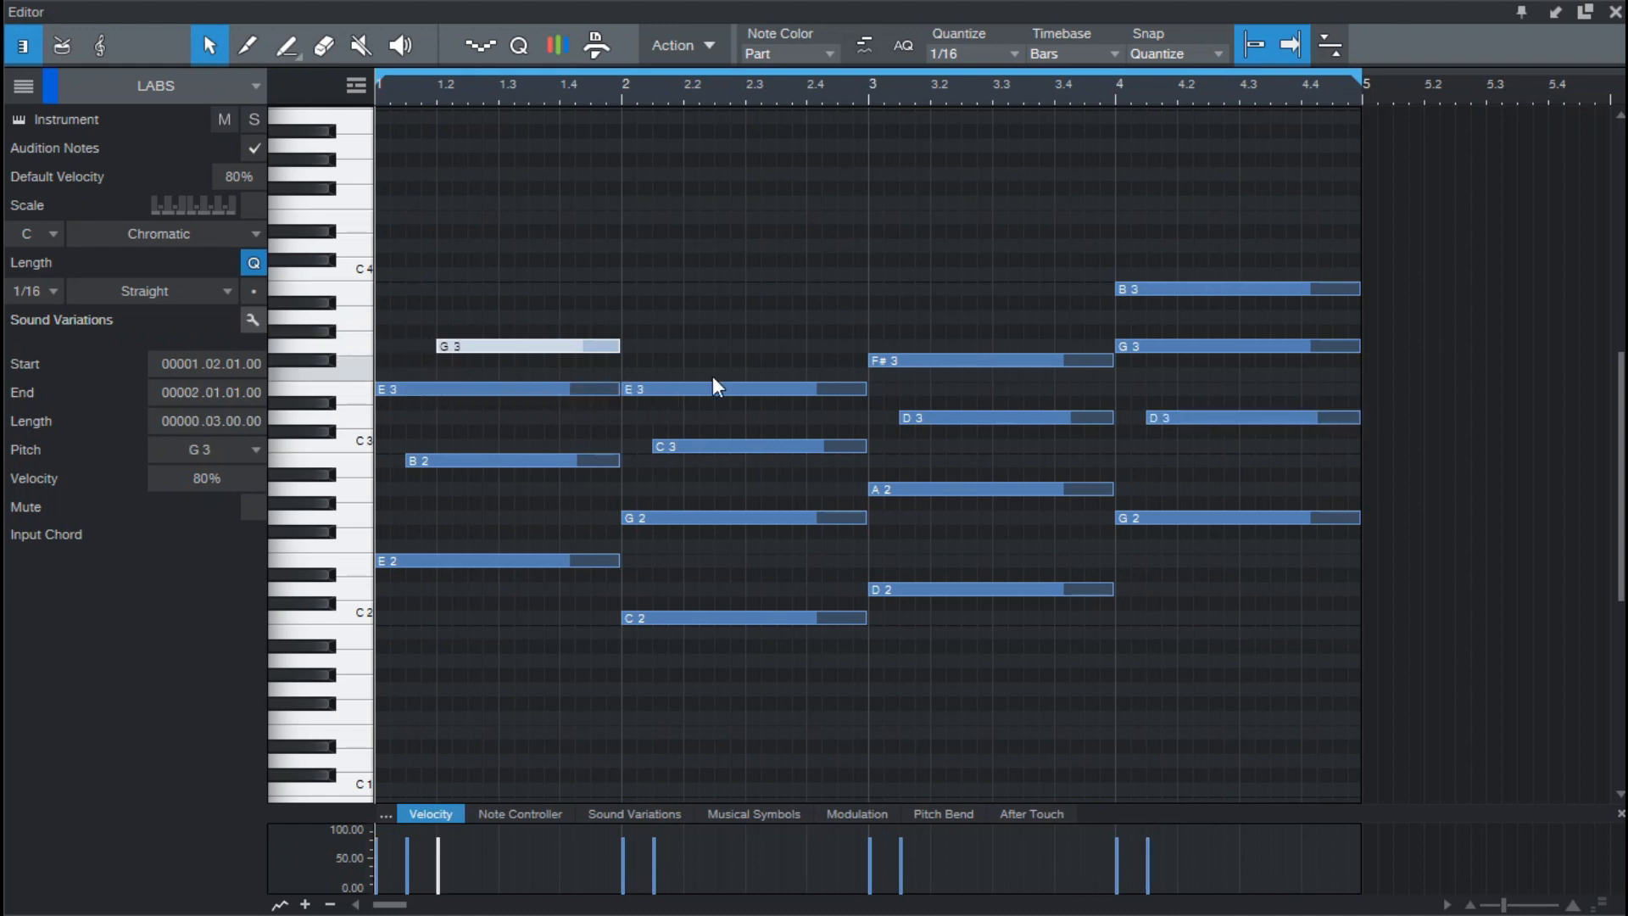
click(627, 390)
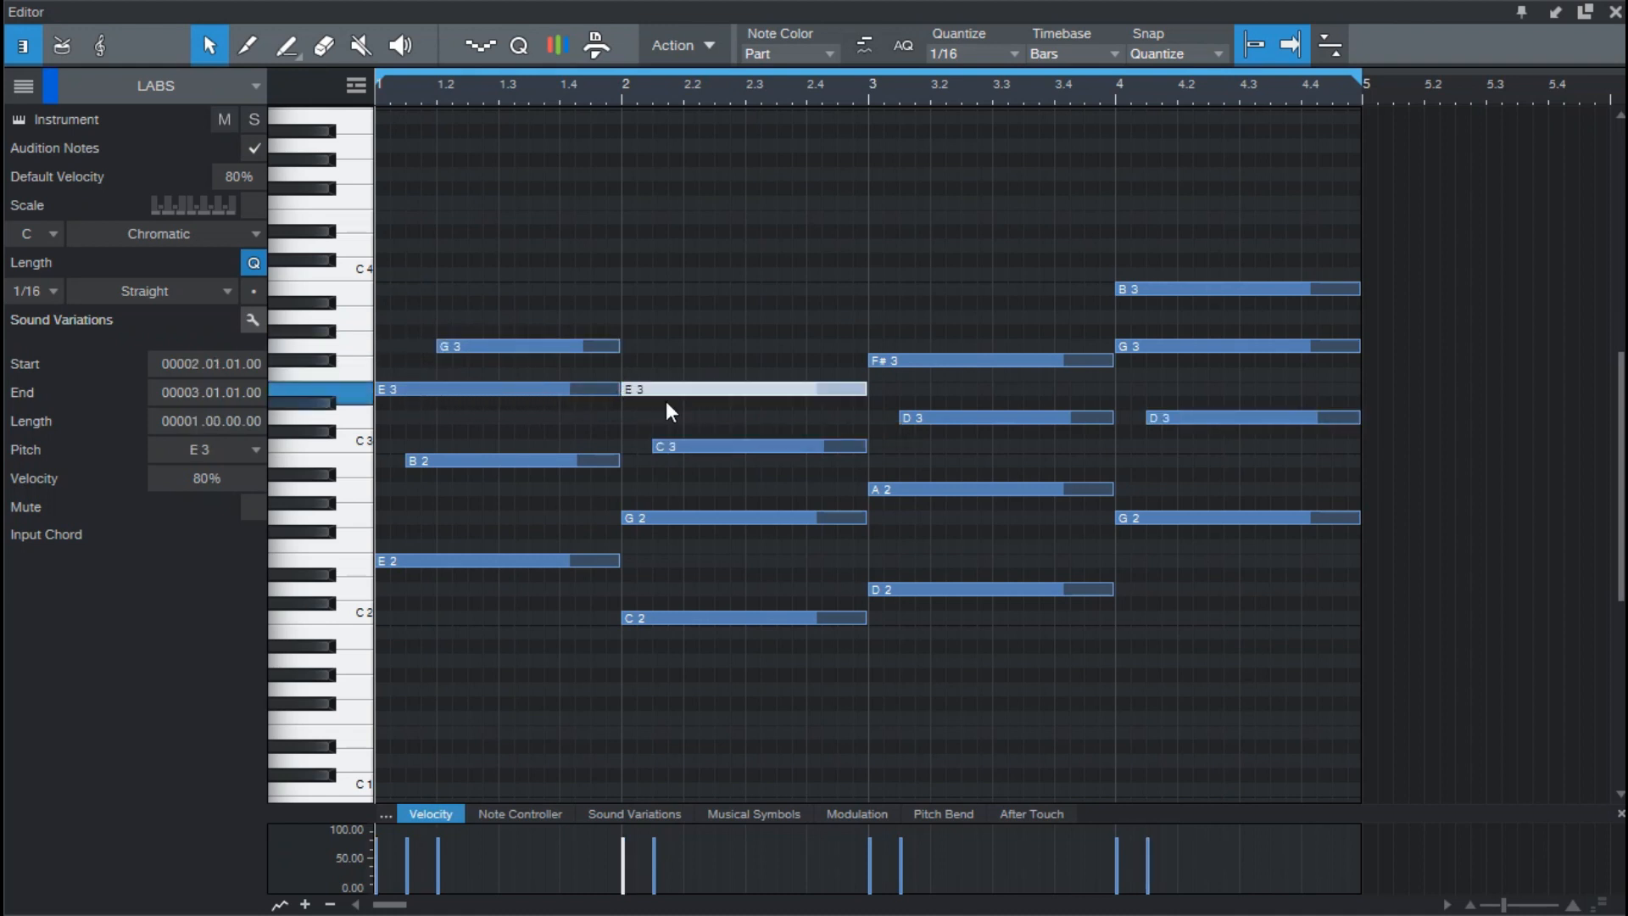
drag(628, 390, 684, 389)
drag(870, 361, 931, 361)
drag(1117, 290, 1177, 290)
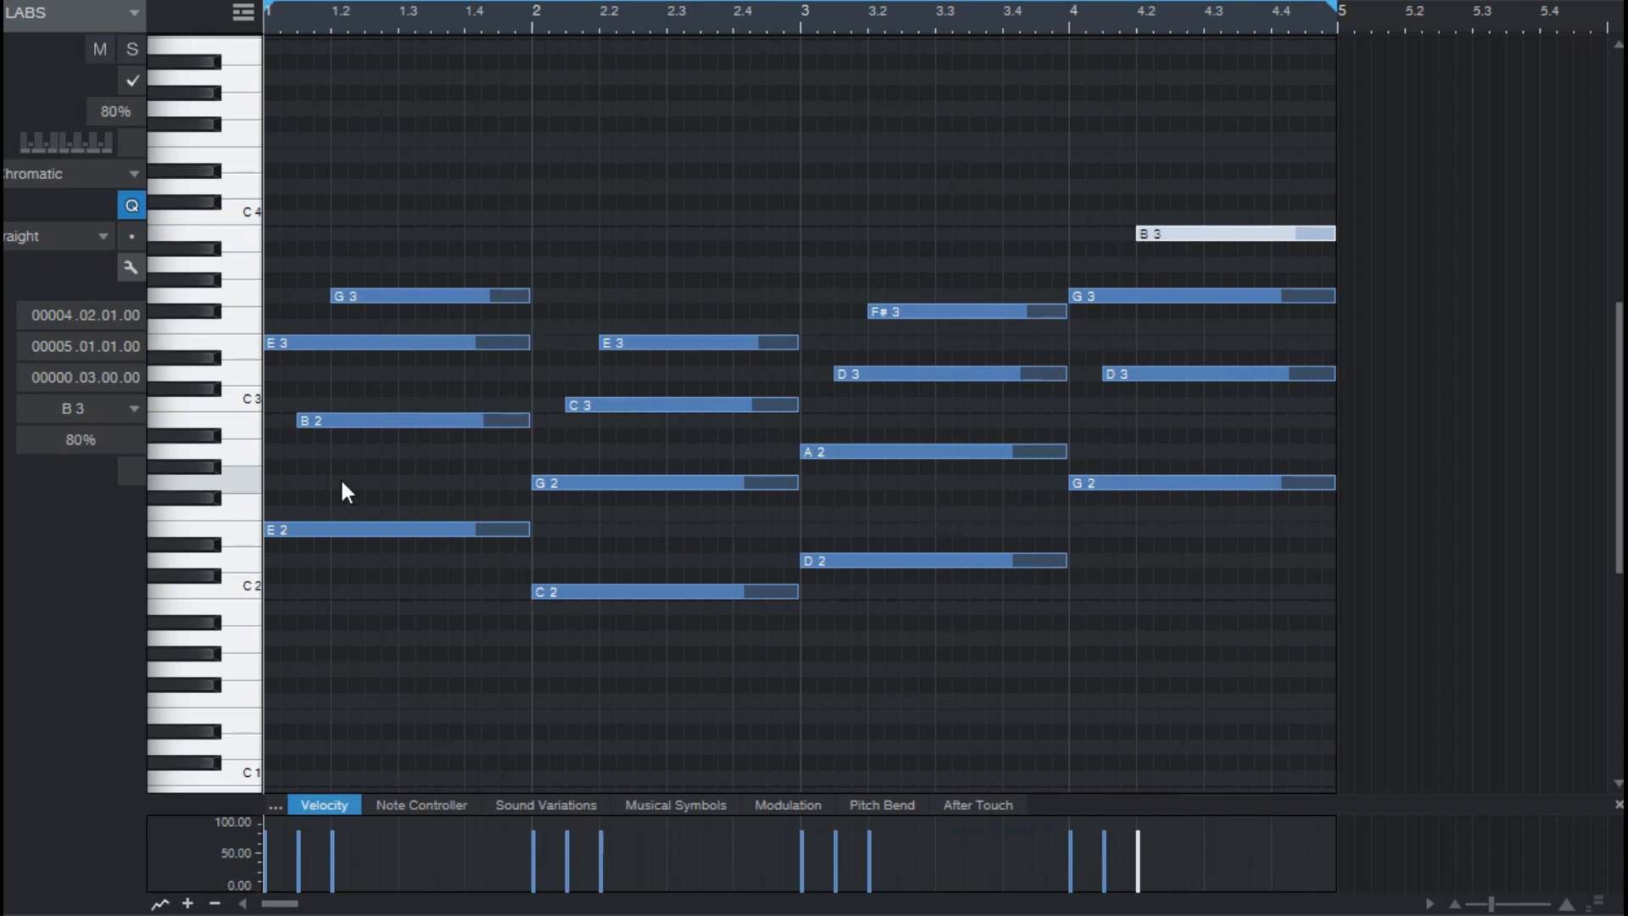
Step: Add an A2 note in bar 1 starting at 1.2.3 and lasting to the end of the bar, checking it in playback
click(409, 450)
drag(412, 451, 534, 459)
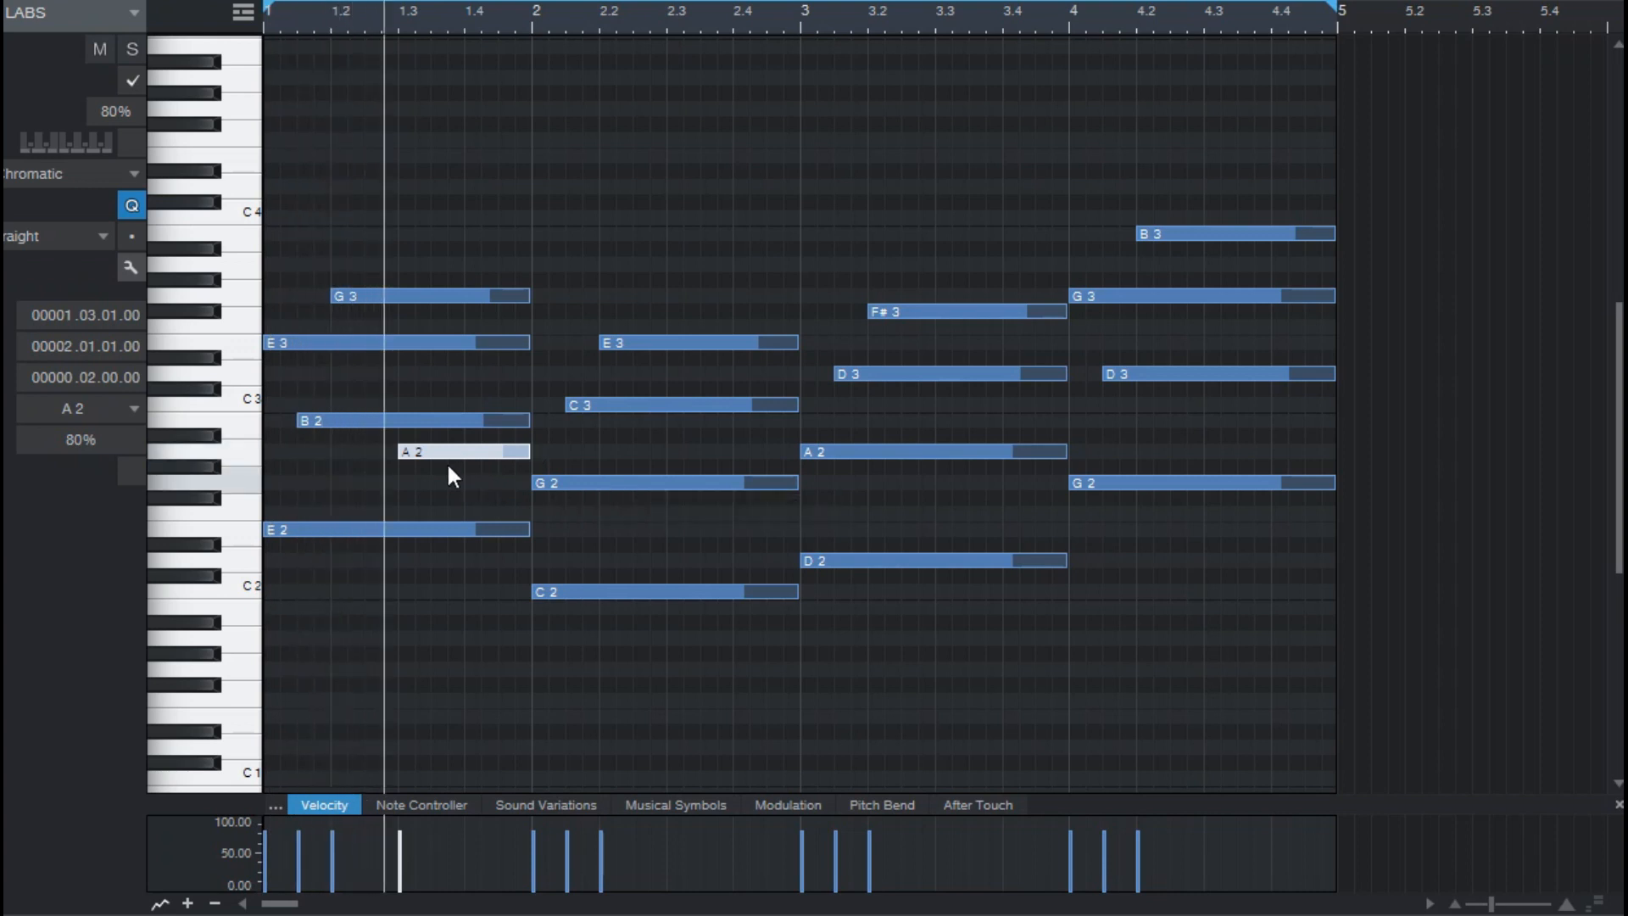
key(space)
key(space)
key(space)
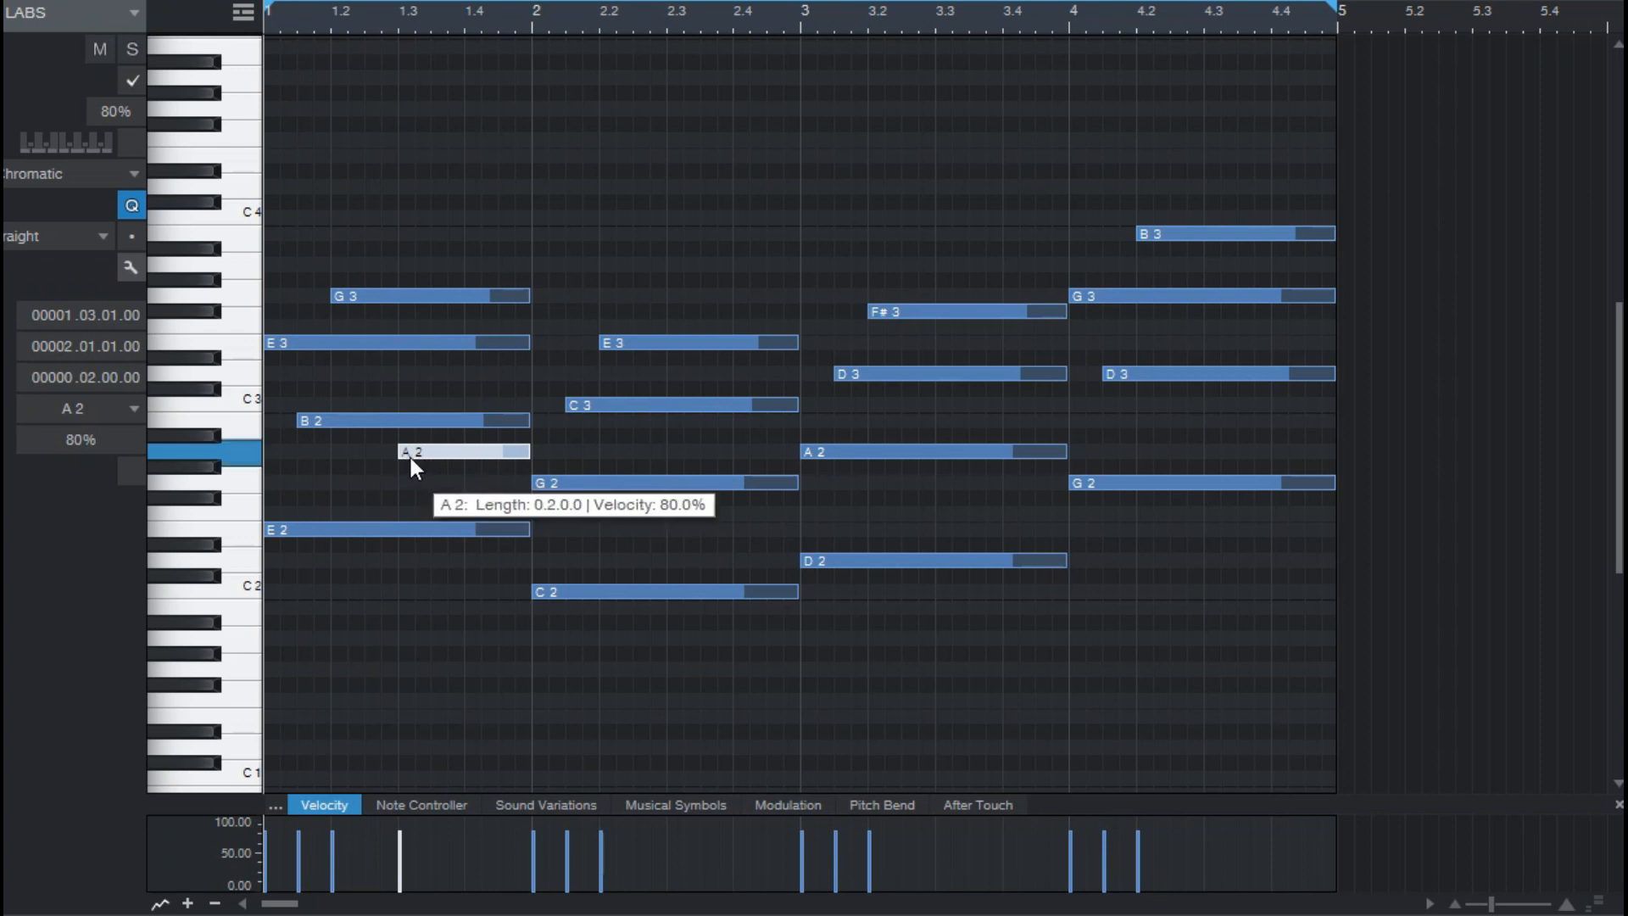
drag(399, 457, 363, 460)
key(space)
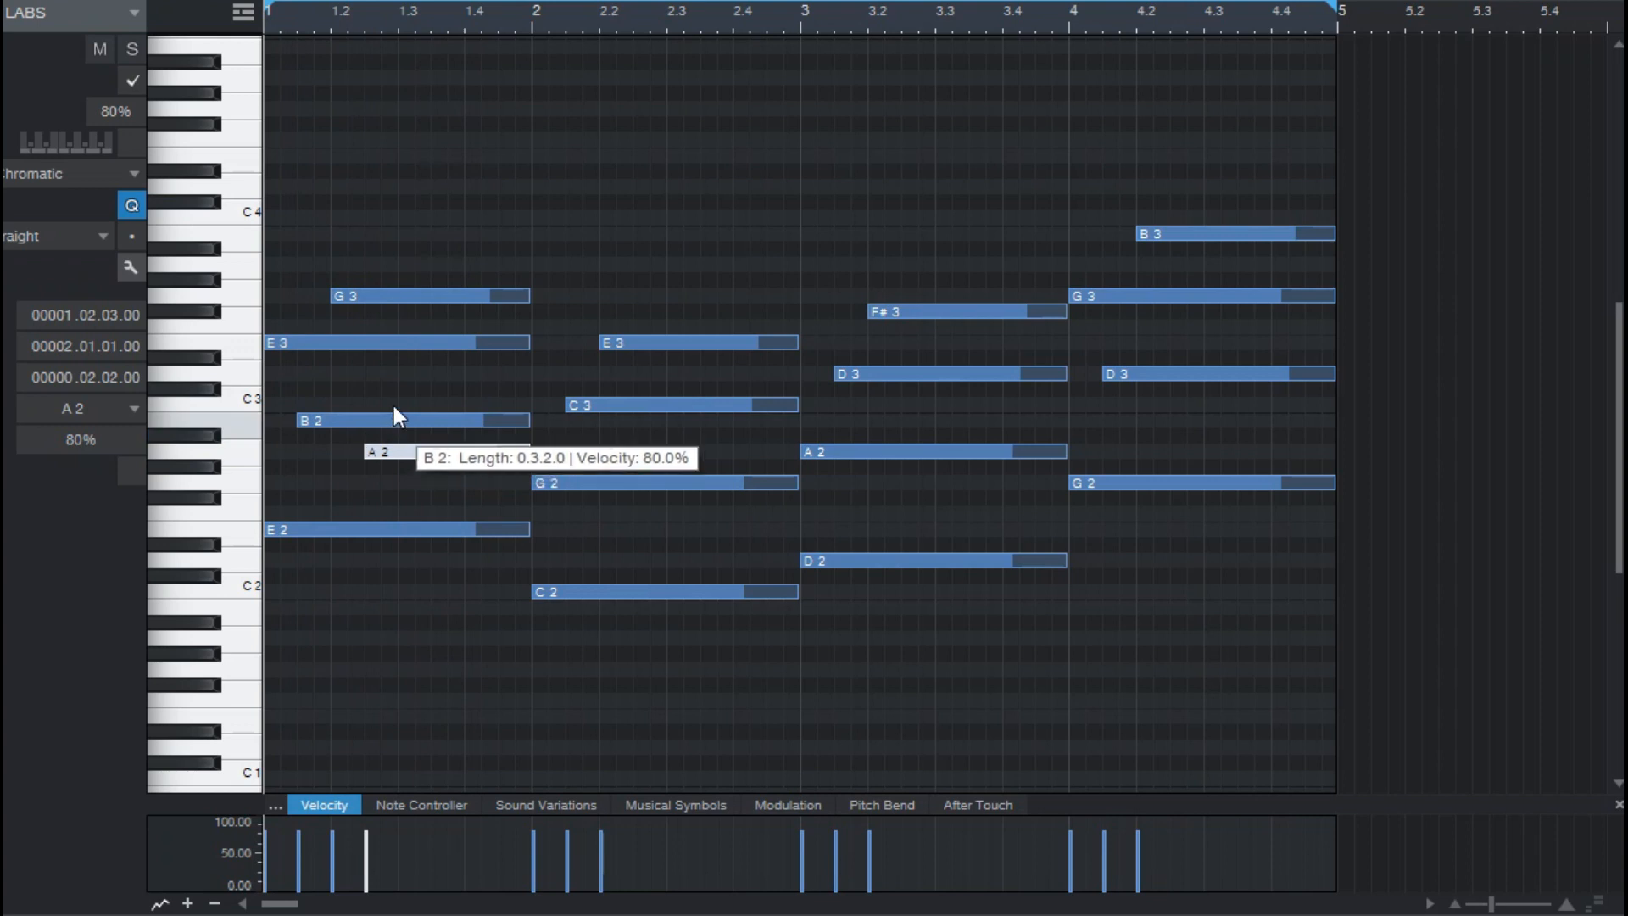
Step: Add a D3 note in bar 1 starting at 1.3.3 and lasting to the bar's end, and play back
click(404, 373)
drag(415, 377, 526, 390)
key(space)
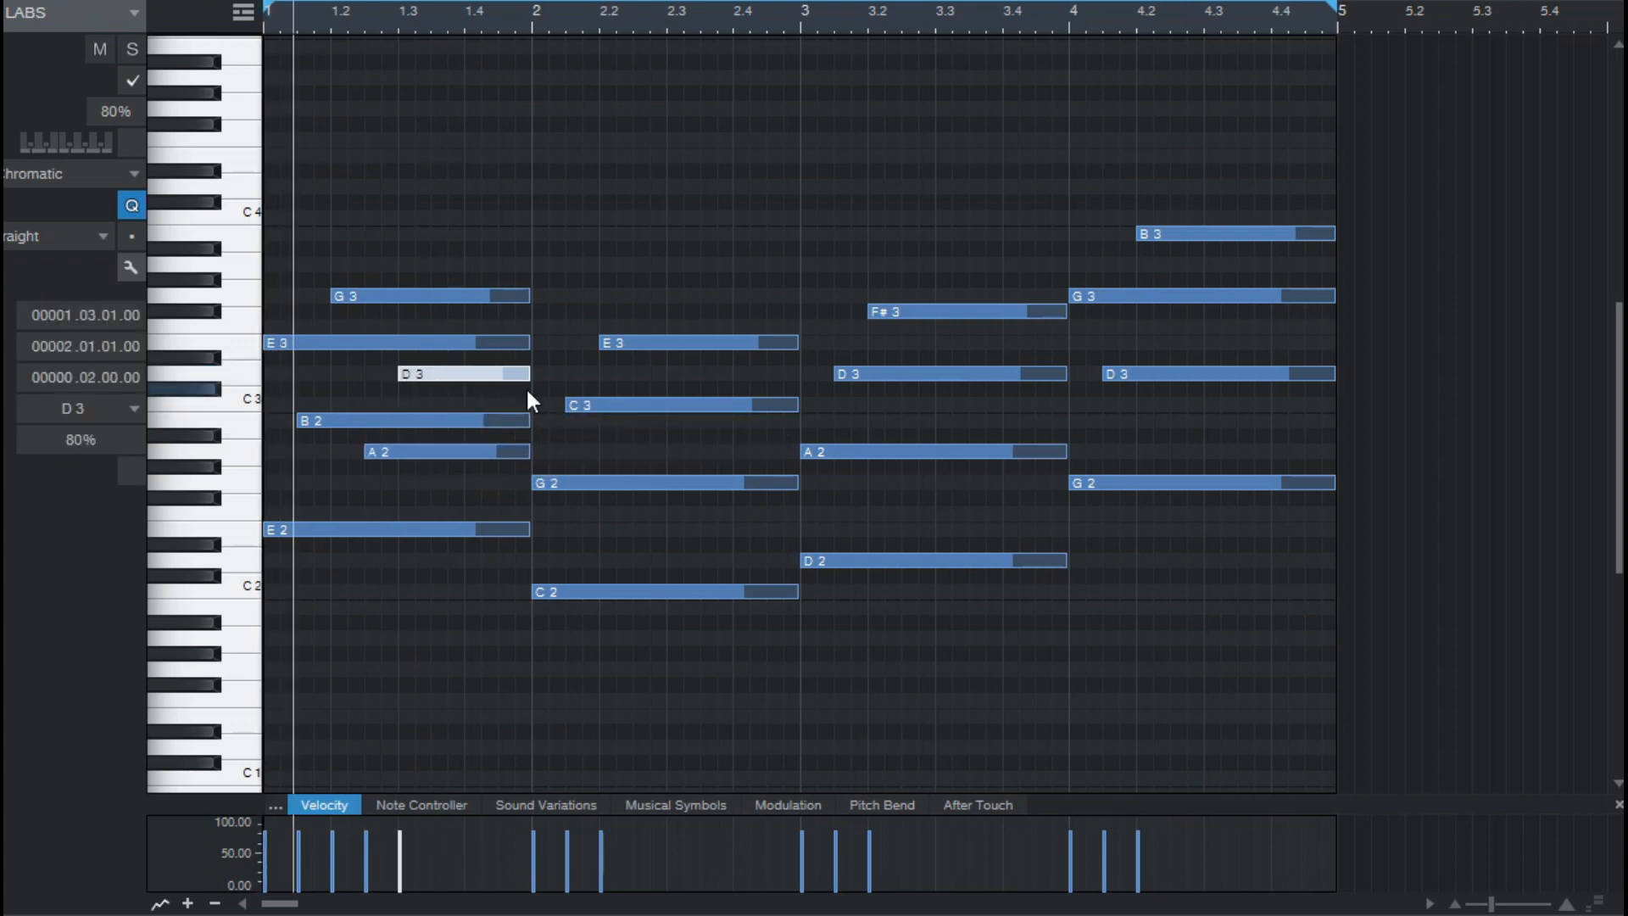
drag(397, 375, 428, 380)
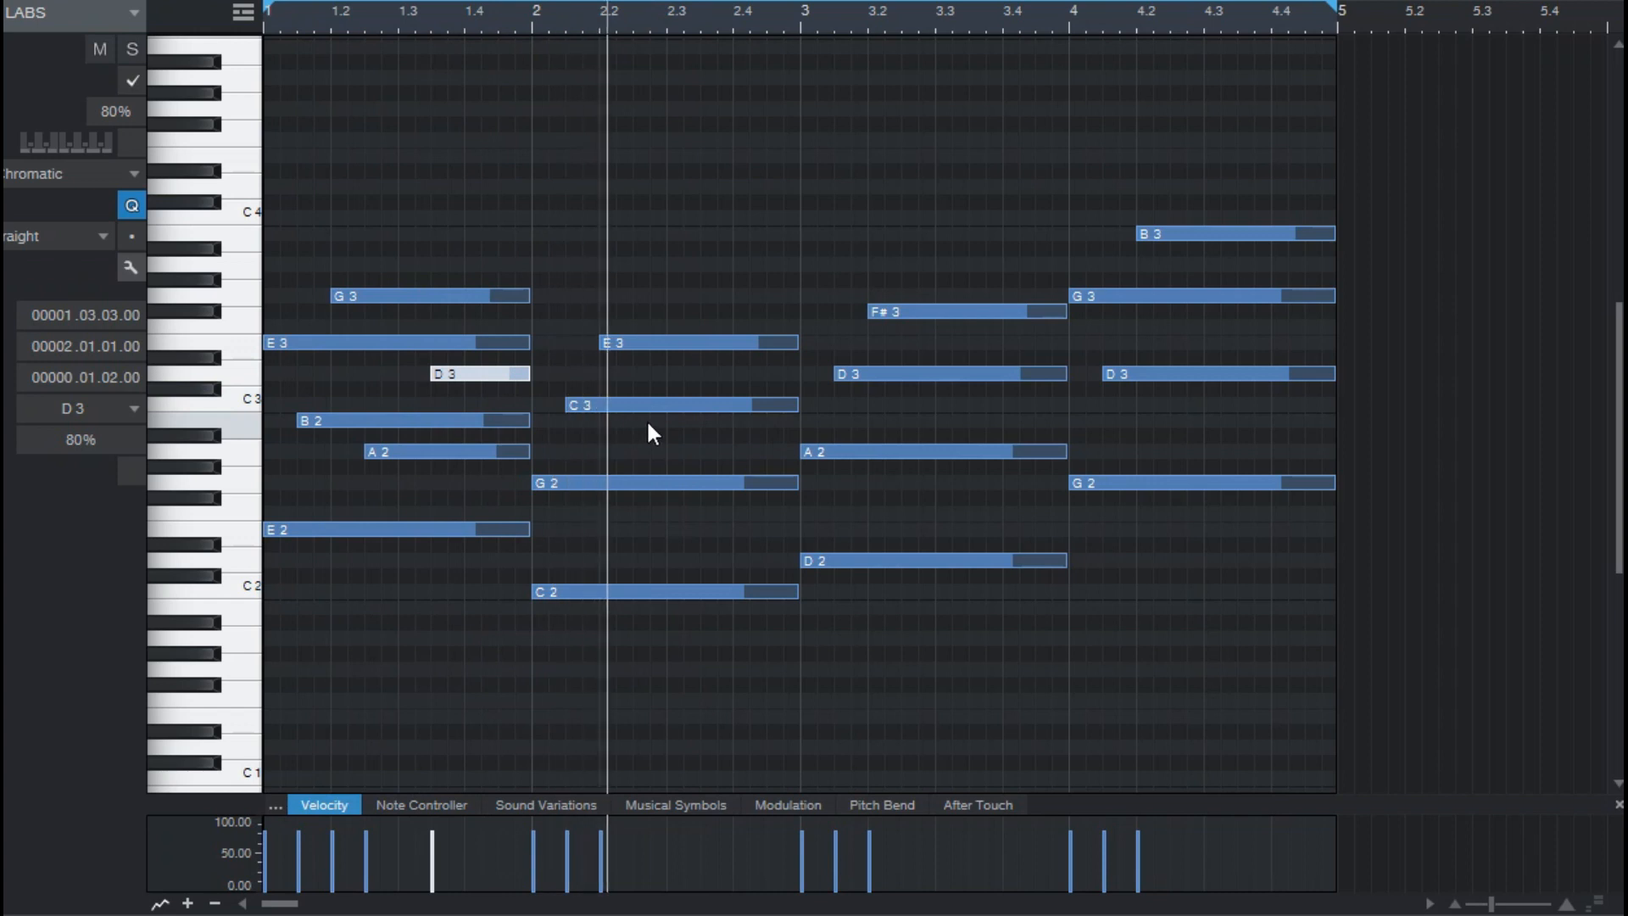
key(space)
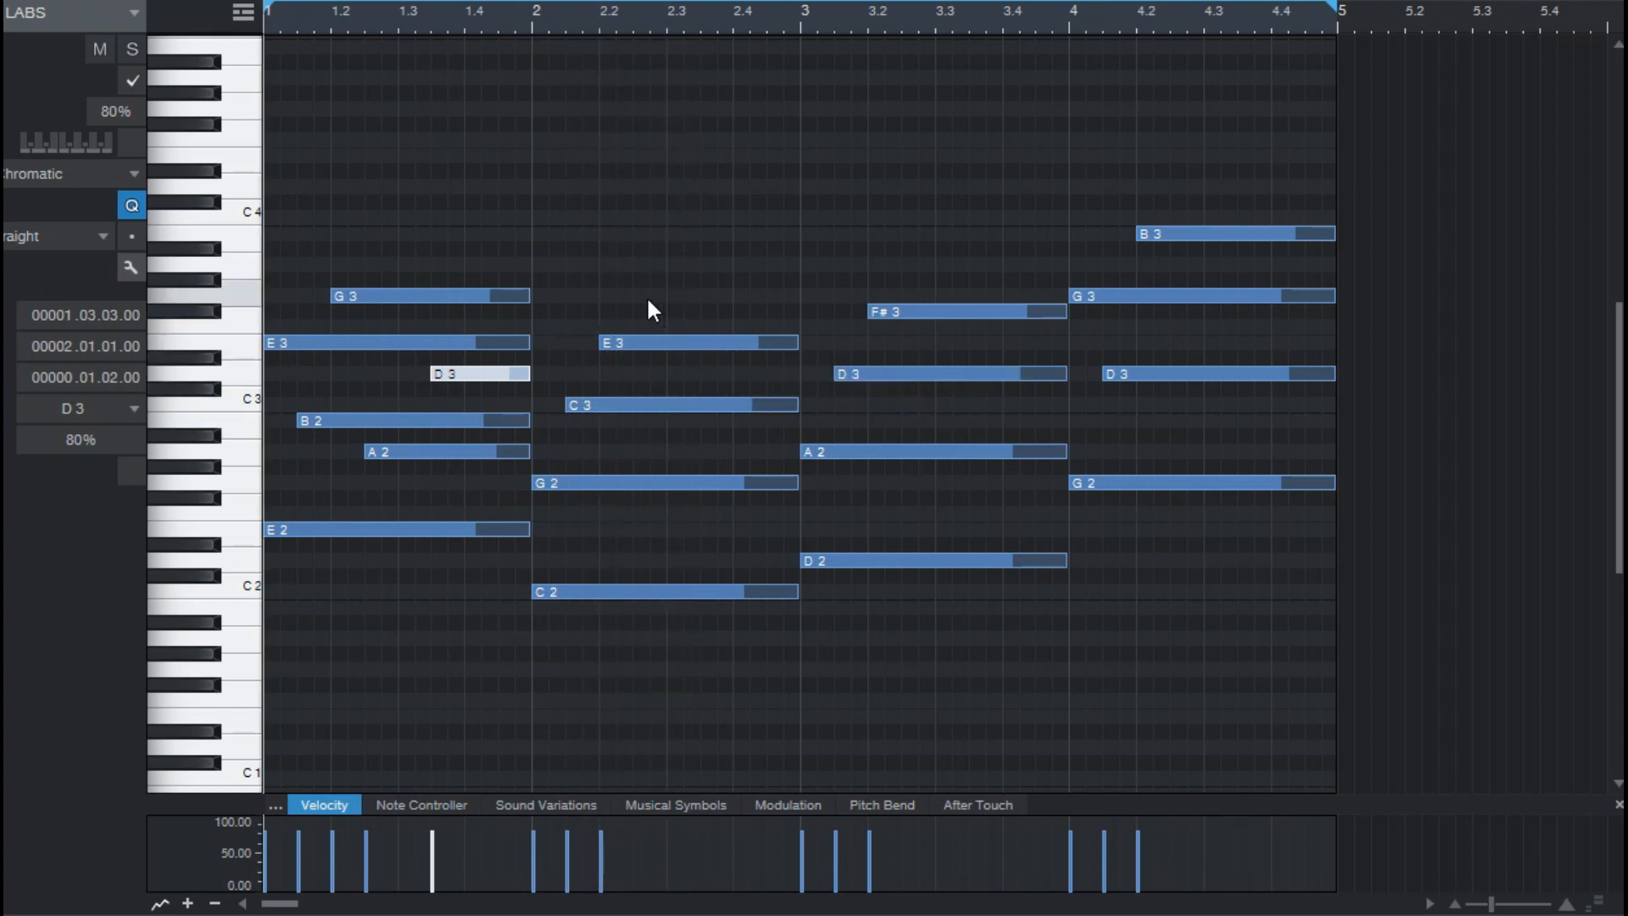
Step: Add G3 from 2.2.3 and A3 from 2.4 in bar 2, both lasting to the end of the bar
drag(638, 295, 802, 333)
key(space)
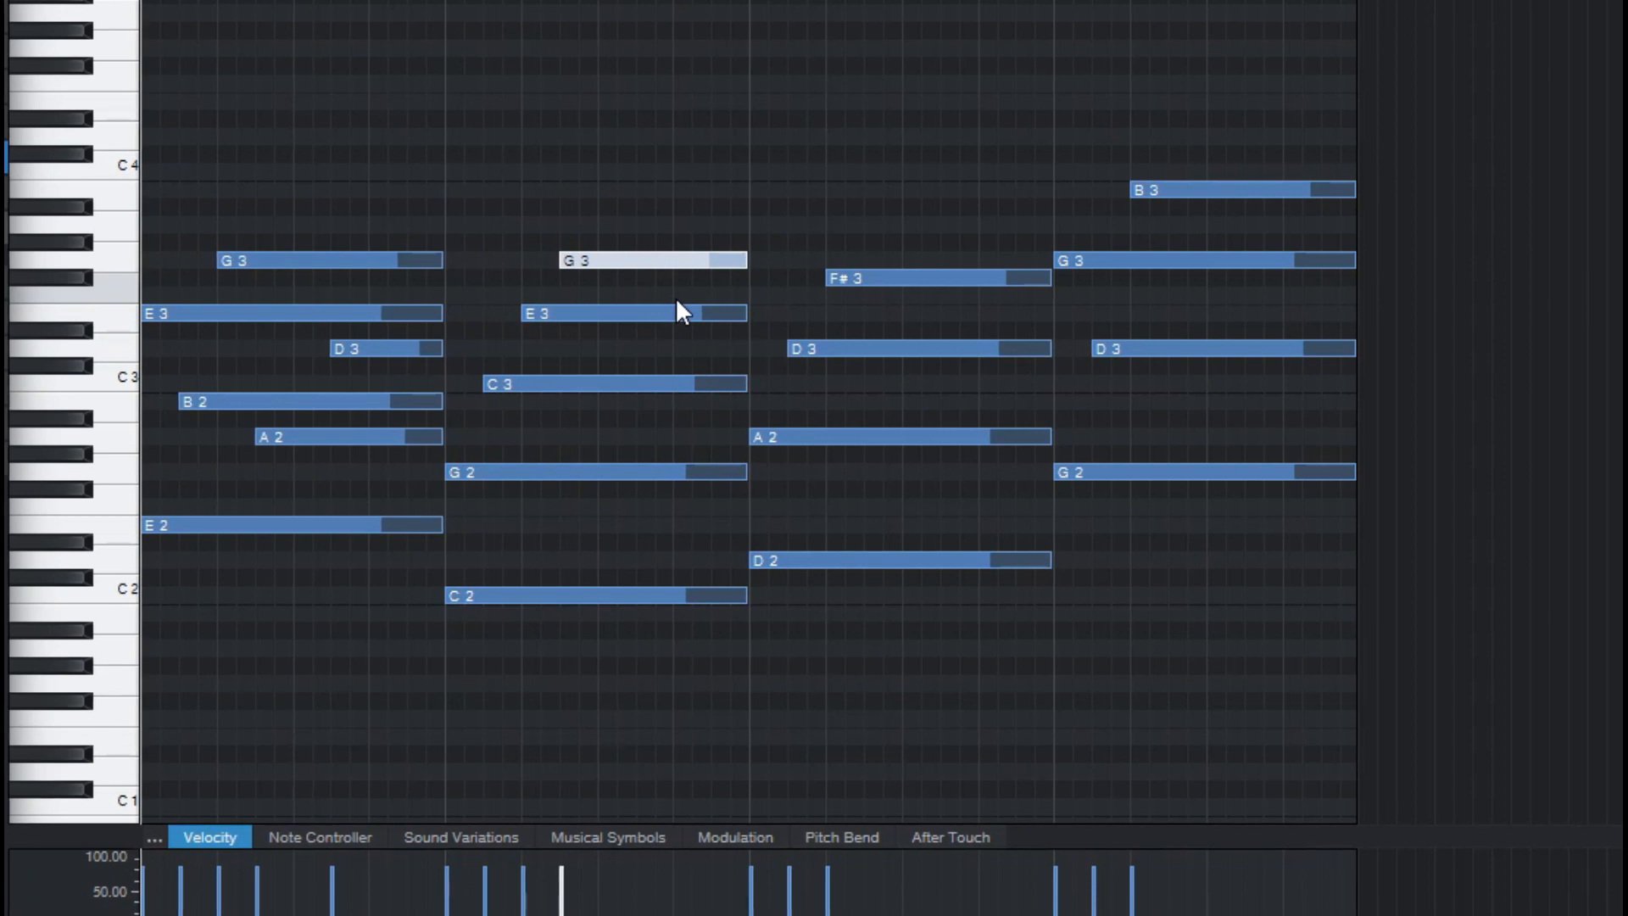
mouse_move(675, 295)
mouse_down()
mouse_move(750, 298)
mouse_move(731, 297)
mouse_move(709, 228)
mouse_up()
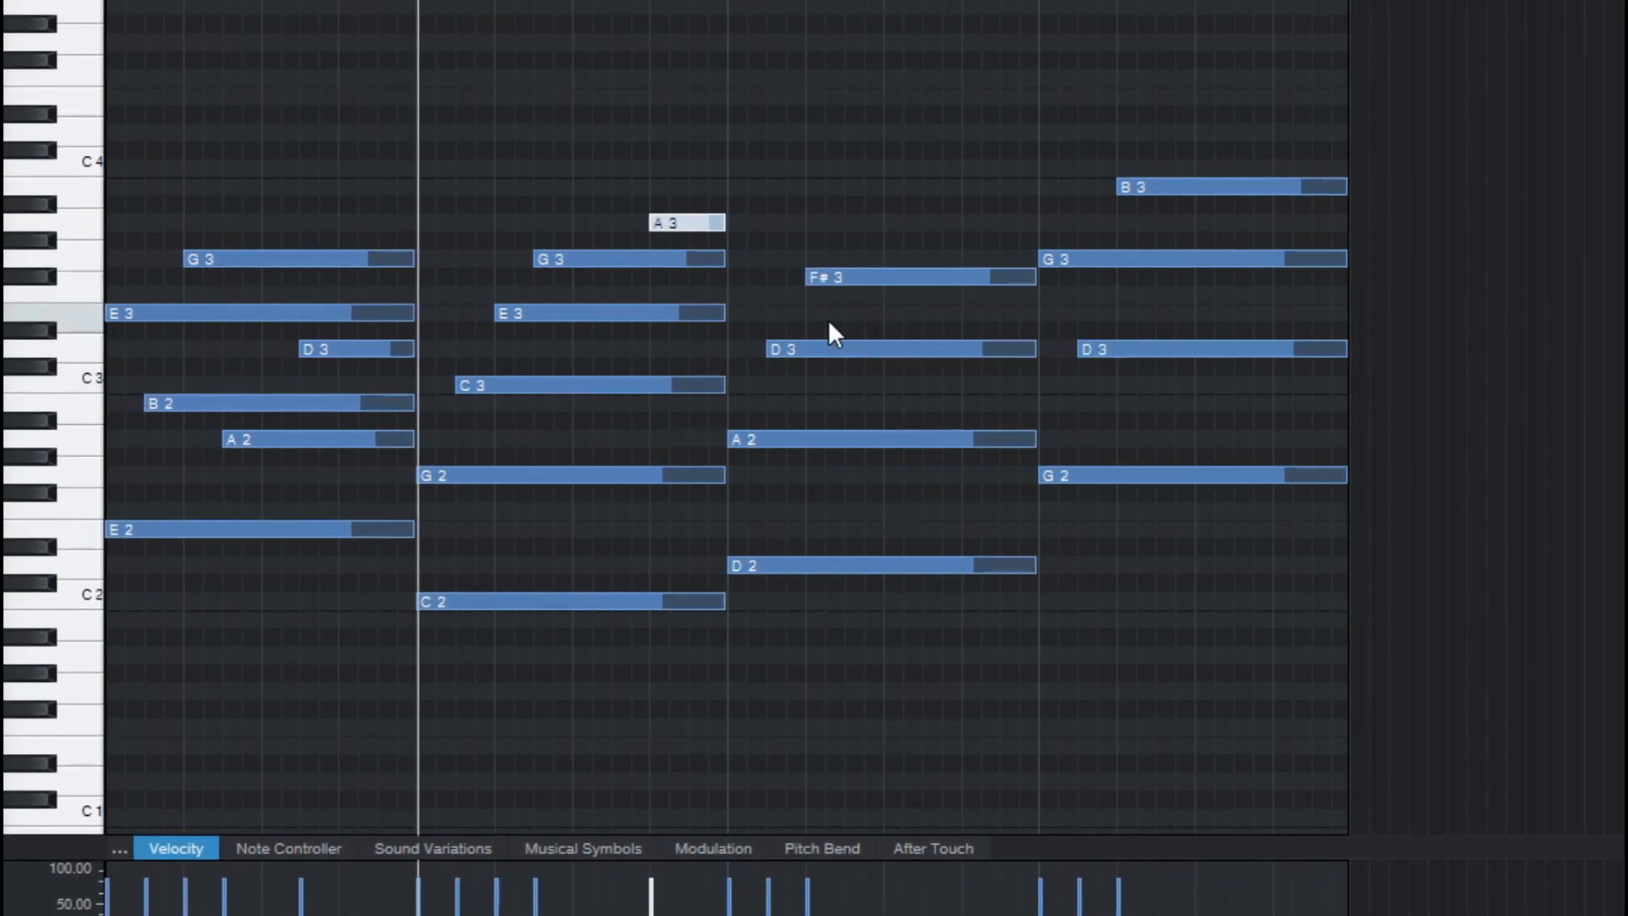
Step: Add C3 from 3.2 and B2 from 3.3 in bar 3, both lasting to the bar's end
double_click(810, 386)
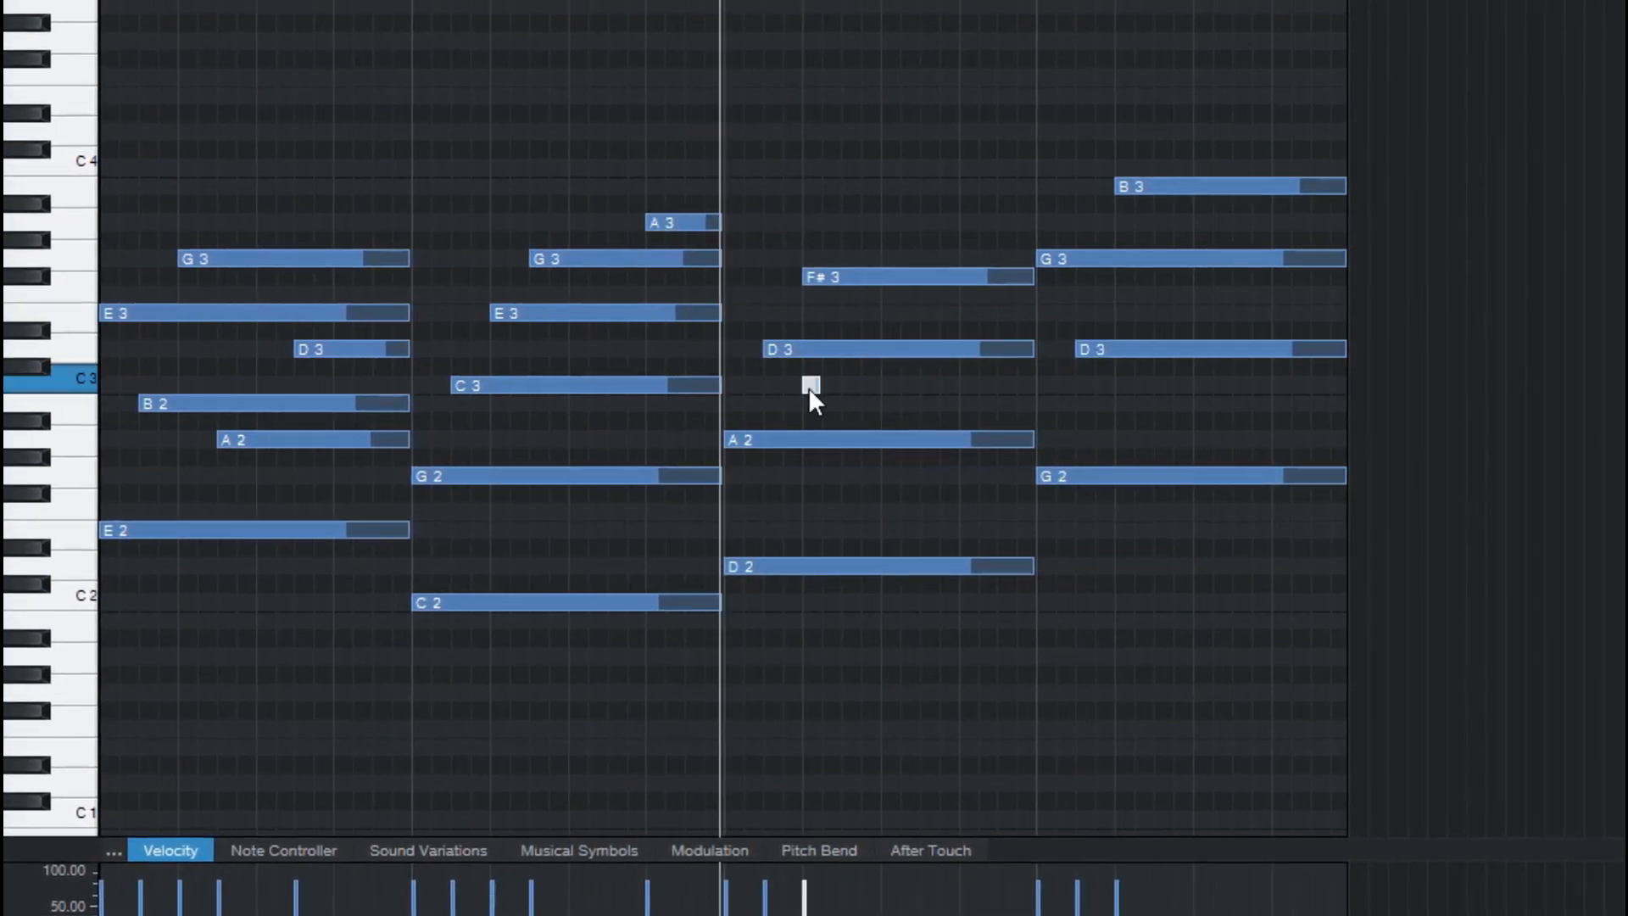
drag(817, 390, 1025, 405)
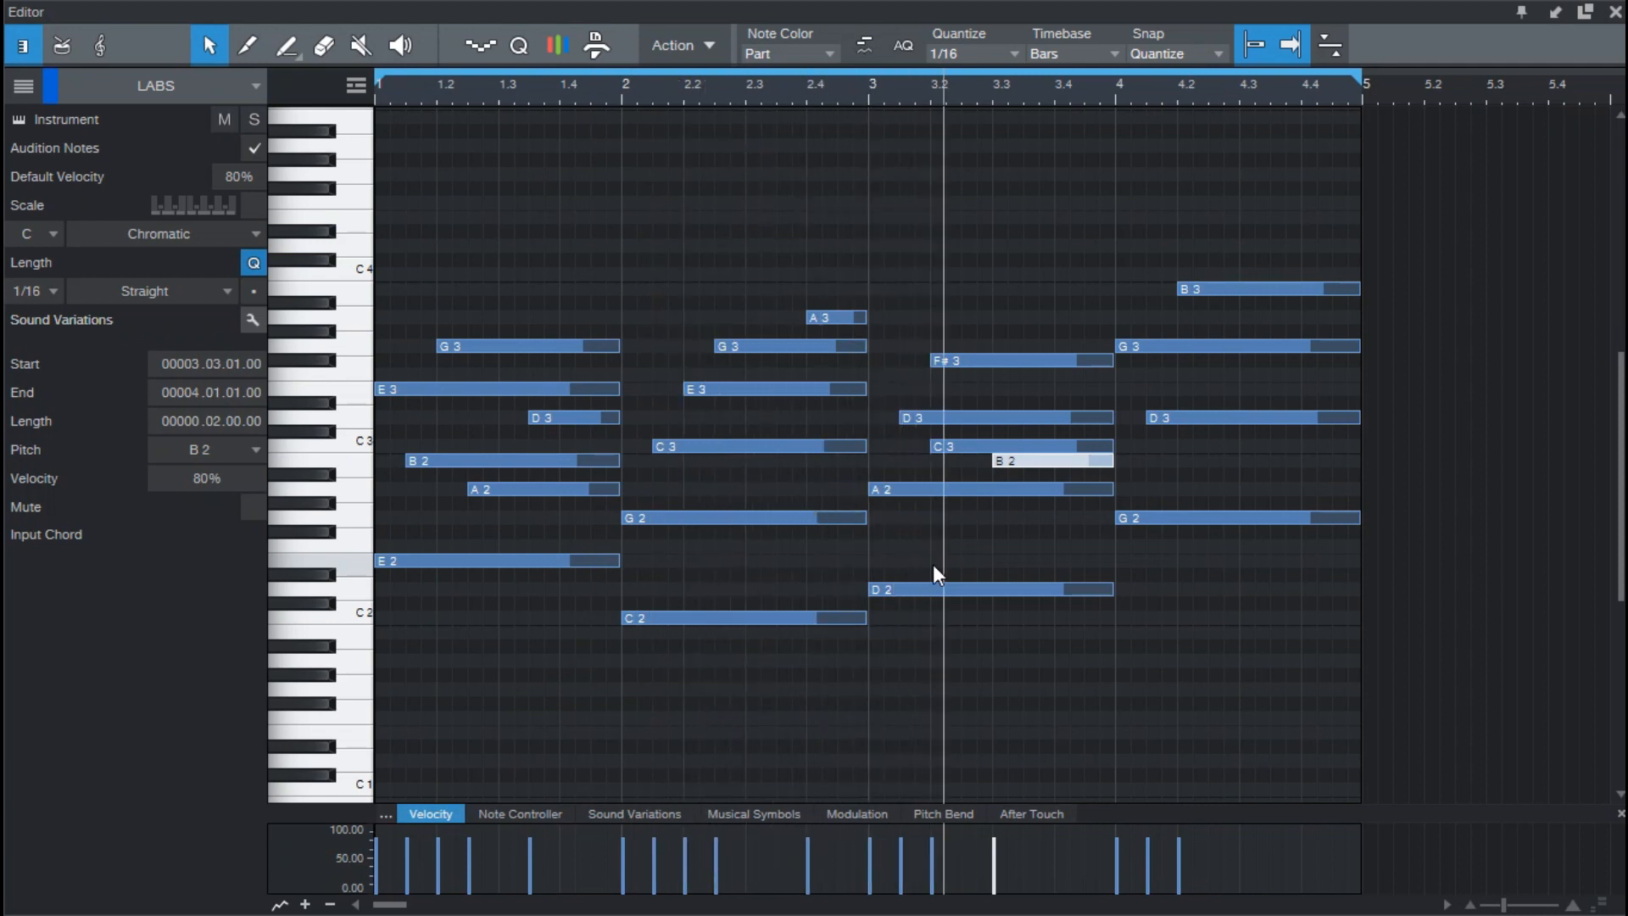
key(space)
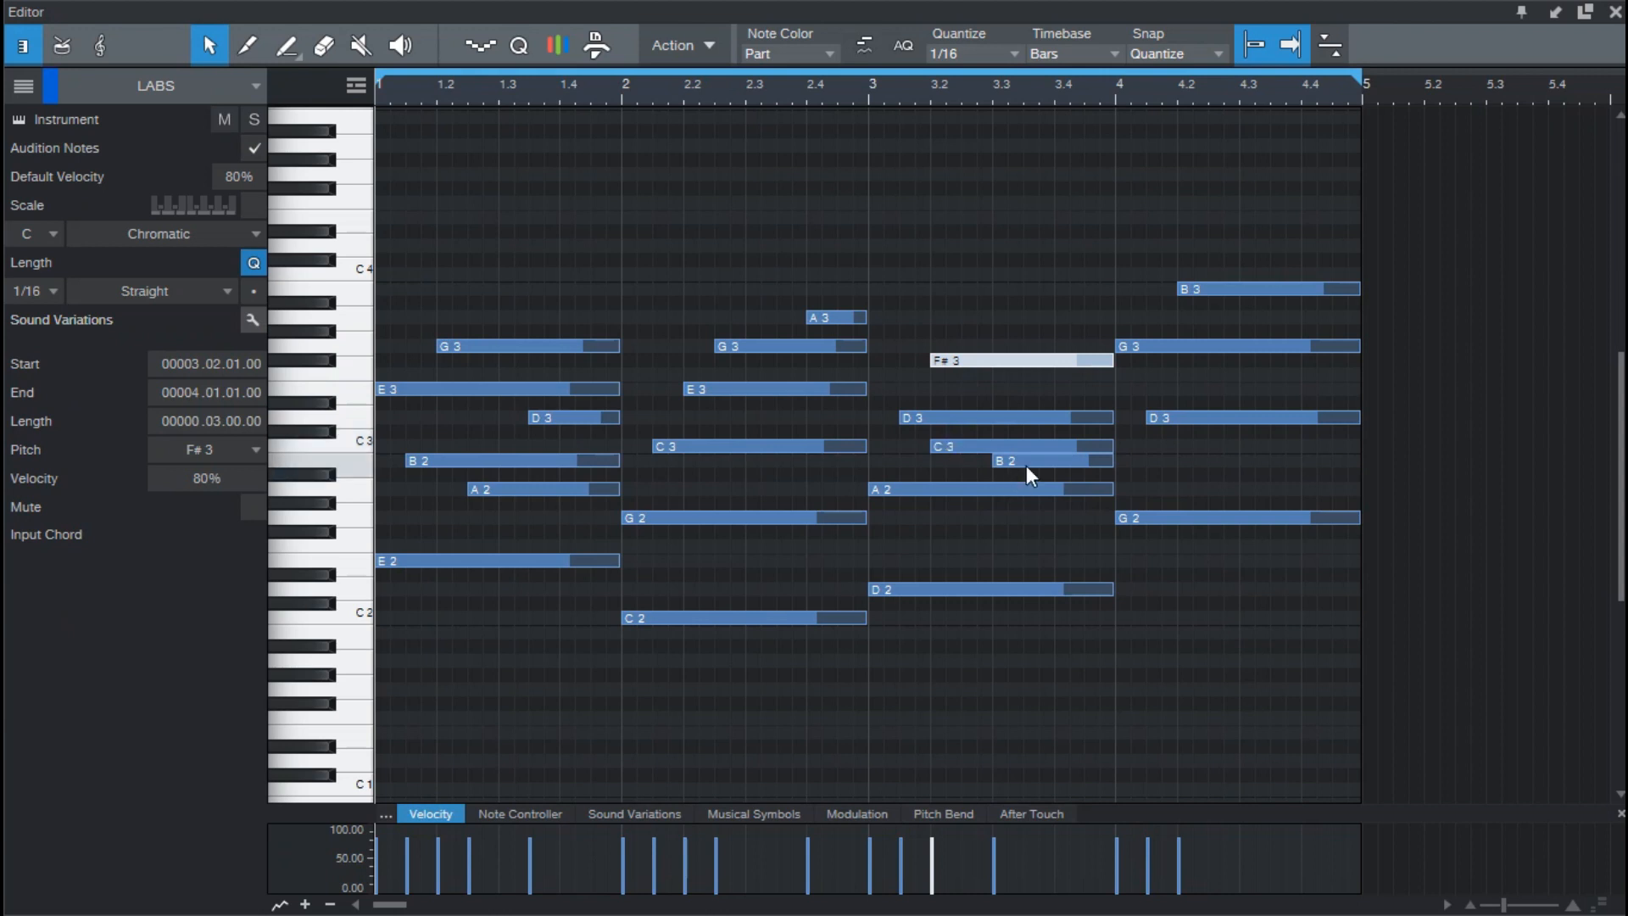
Step: Try the bar 3 B2 note as A#2 while playing from bar 3, and return it to B2
mouse_move(1031, 466)
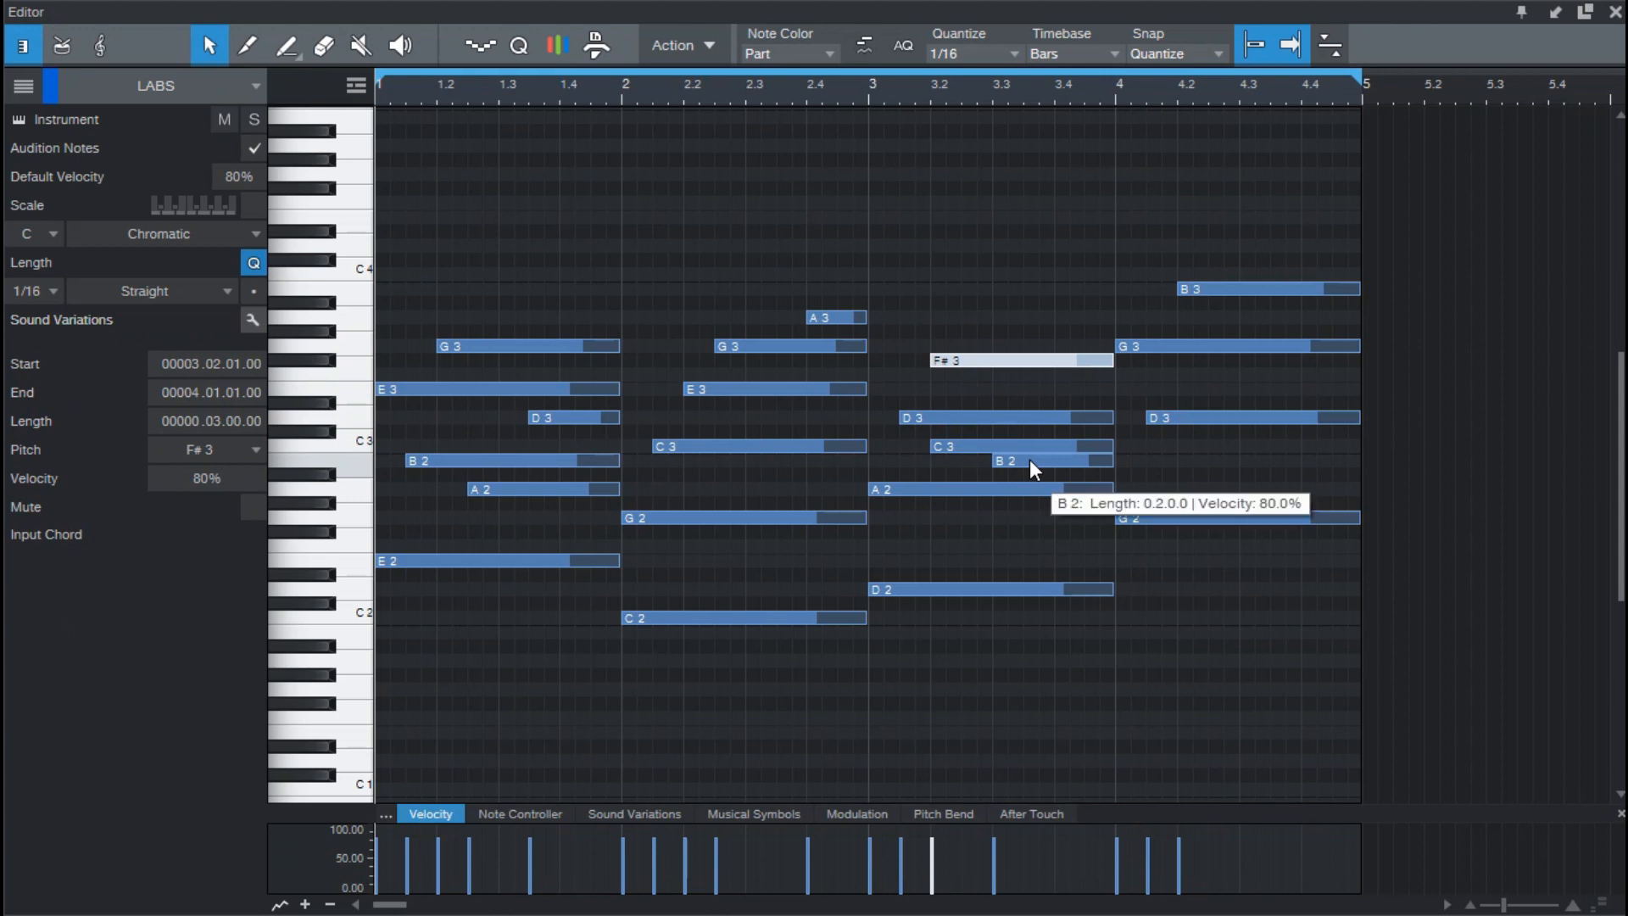
mouse_move(1029, 460)
mouse_down()
mouse_move(1029, 446)
mouse_move(1009, 468)
mouse_up()
click(867, 96)
key(space)
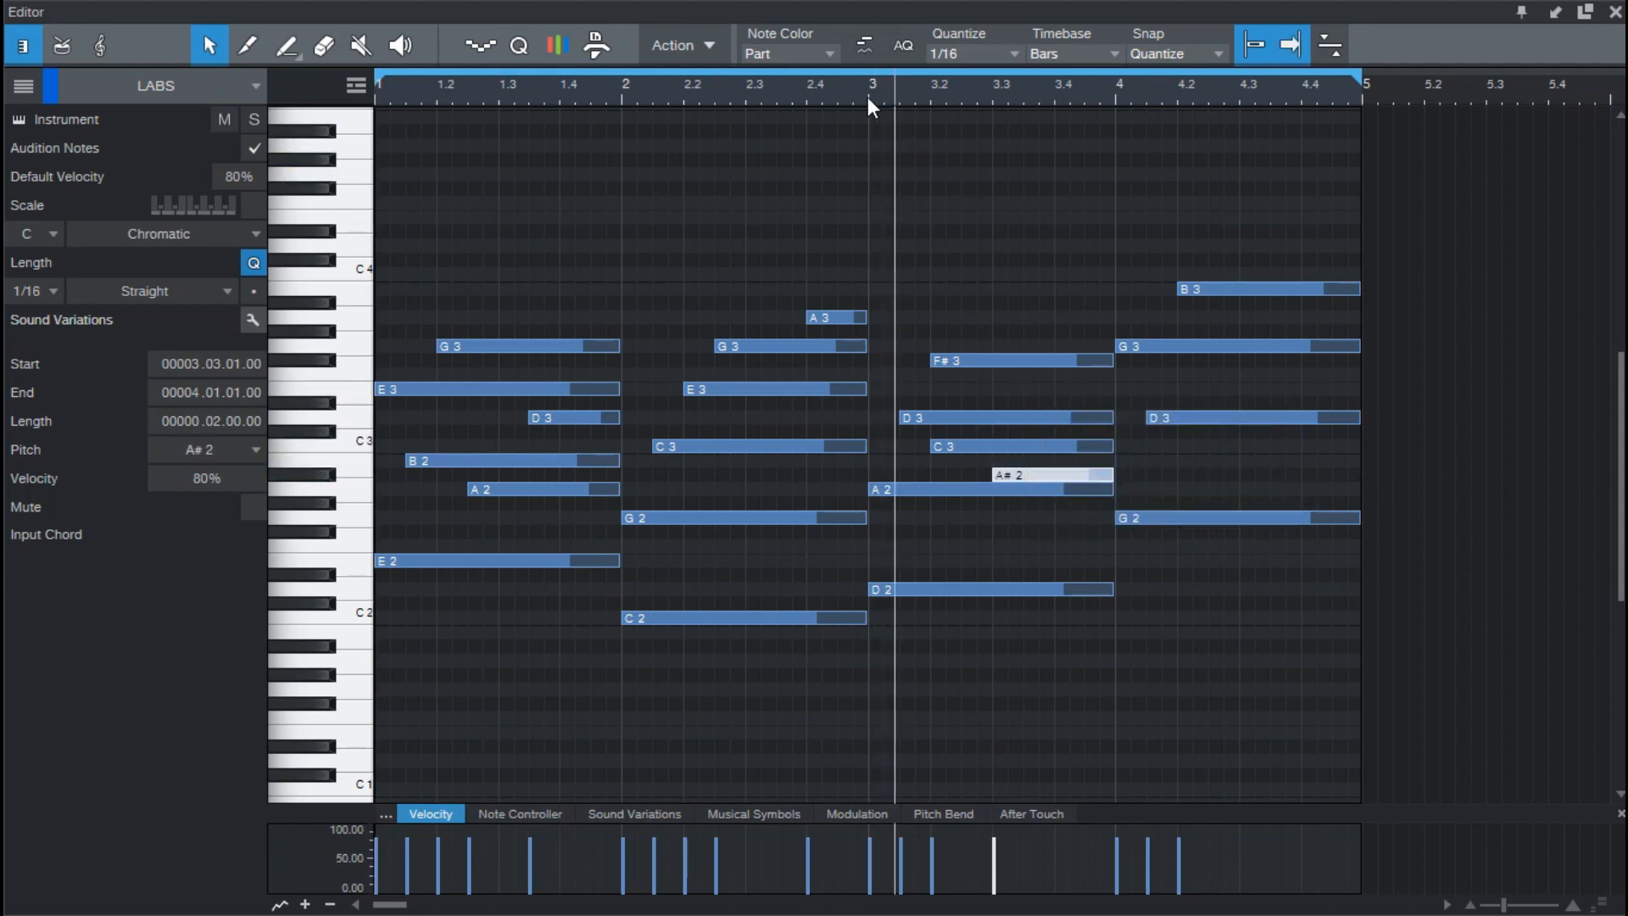
key(space)
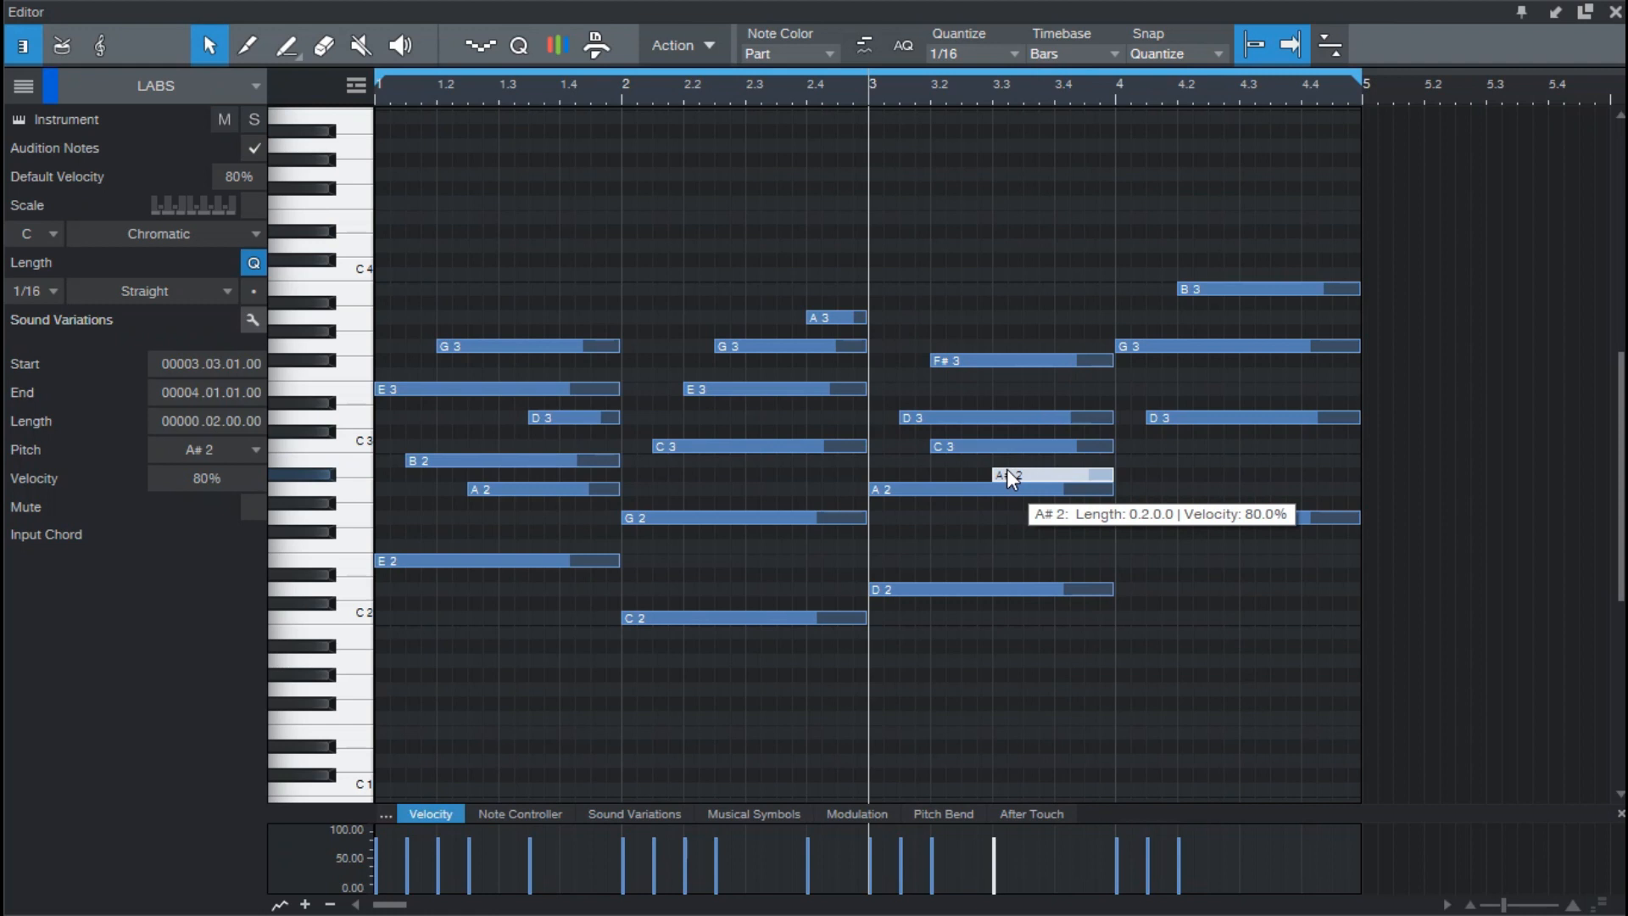
drag(1009, 476, 1009, 468)
key(space)
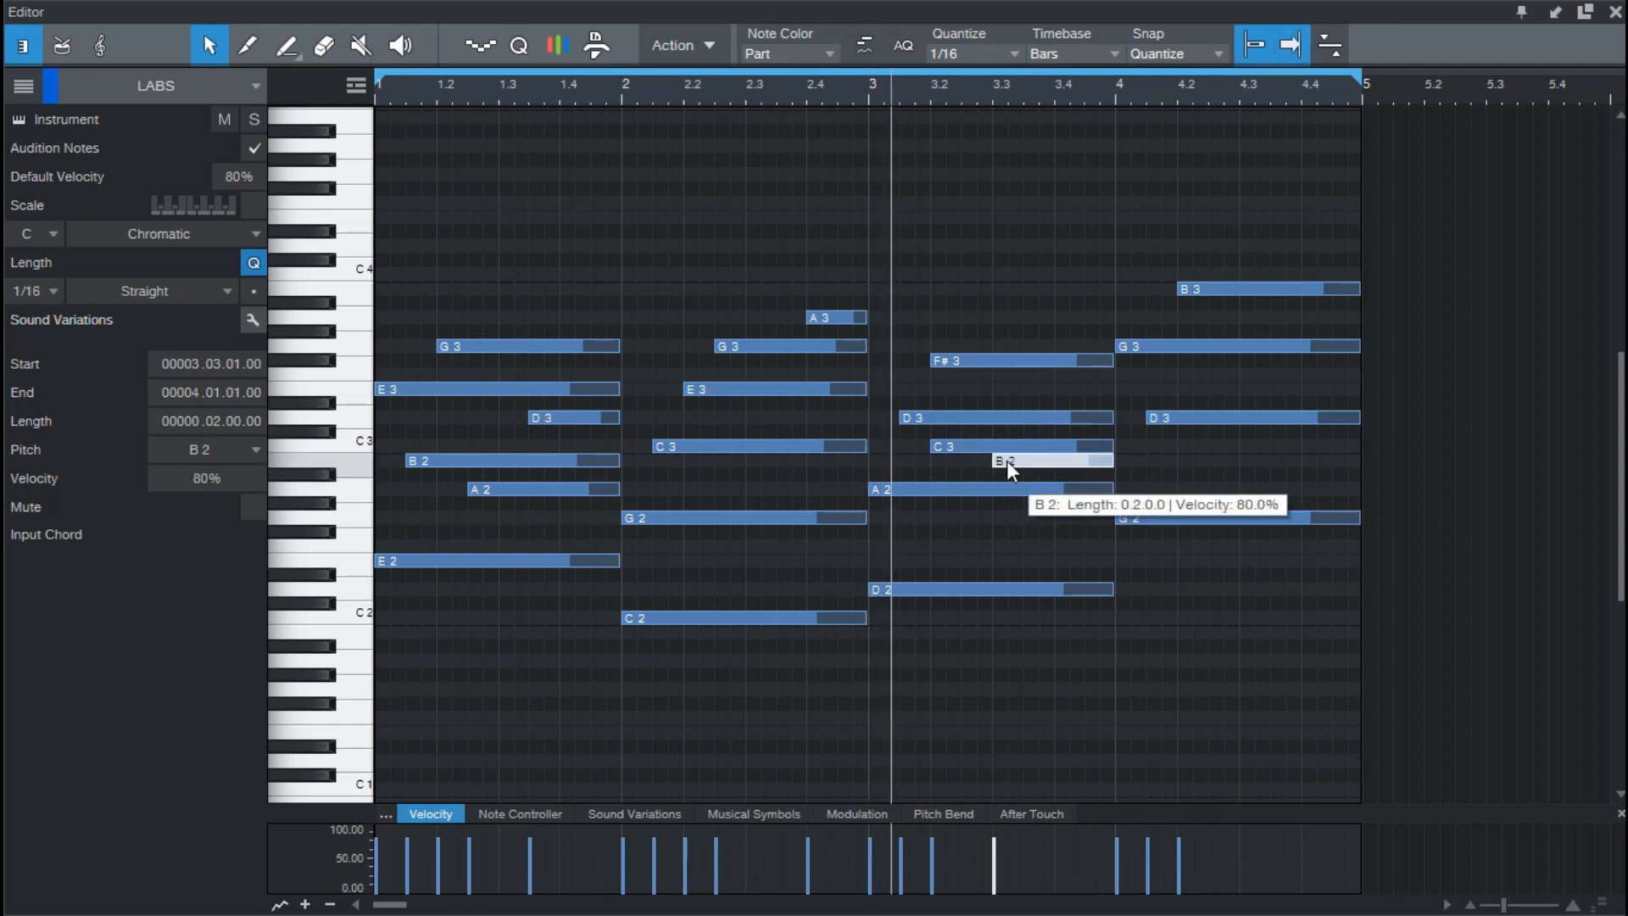
Step: Move the bar 3 B2 note to start at 3.2.3, add a short G2 at 3.3.3, and play back
key(space)
key(space)
key(space)
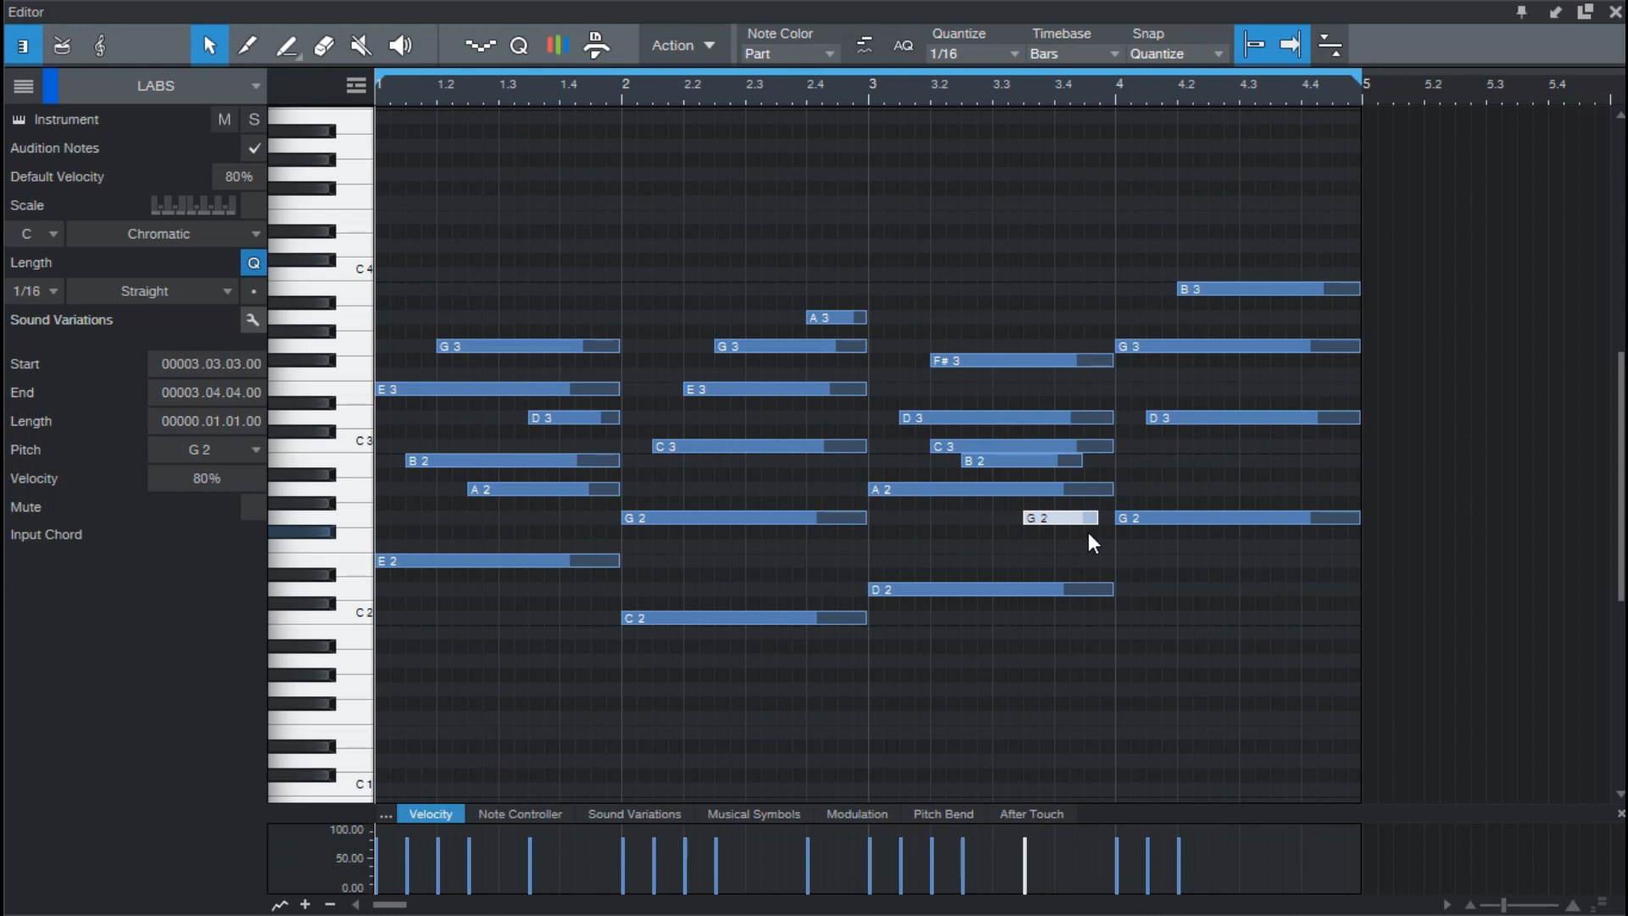
key(space)
key(space)
key(space)
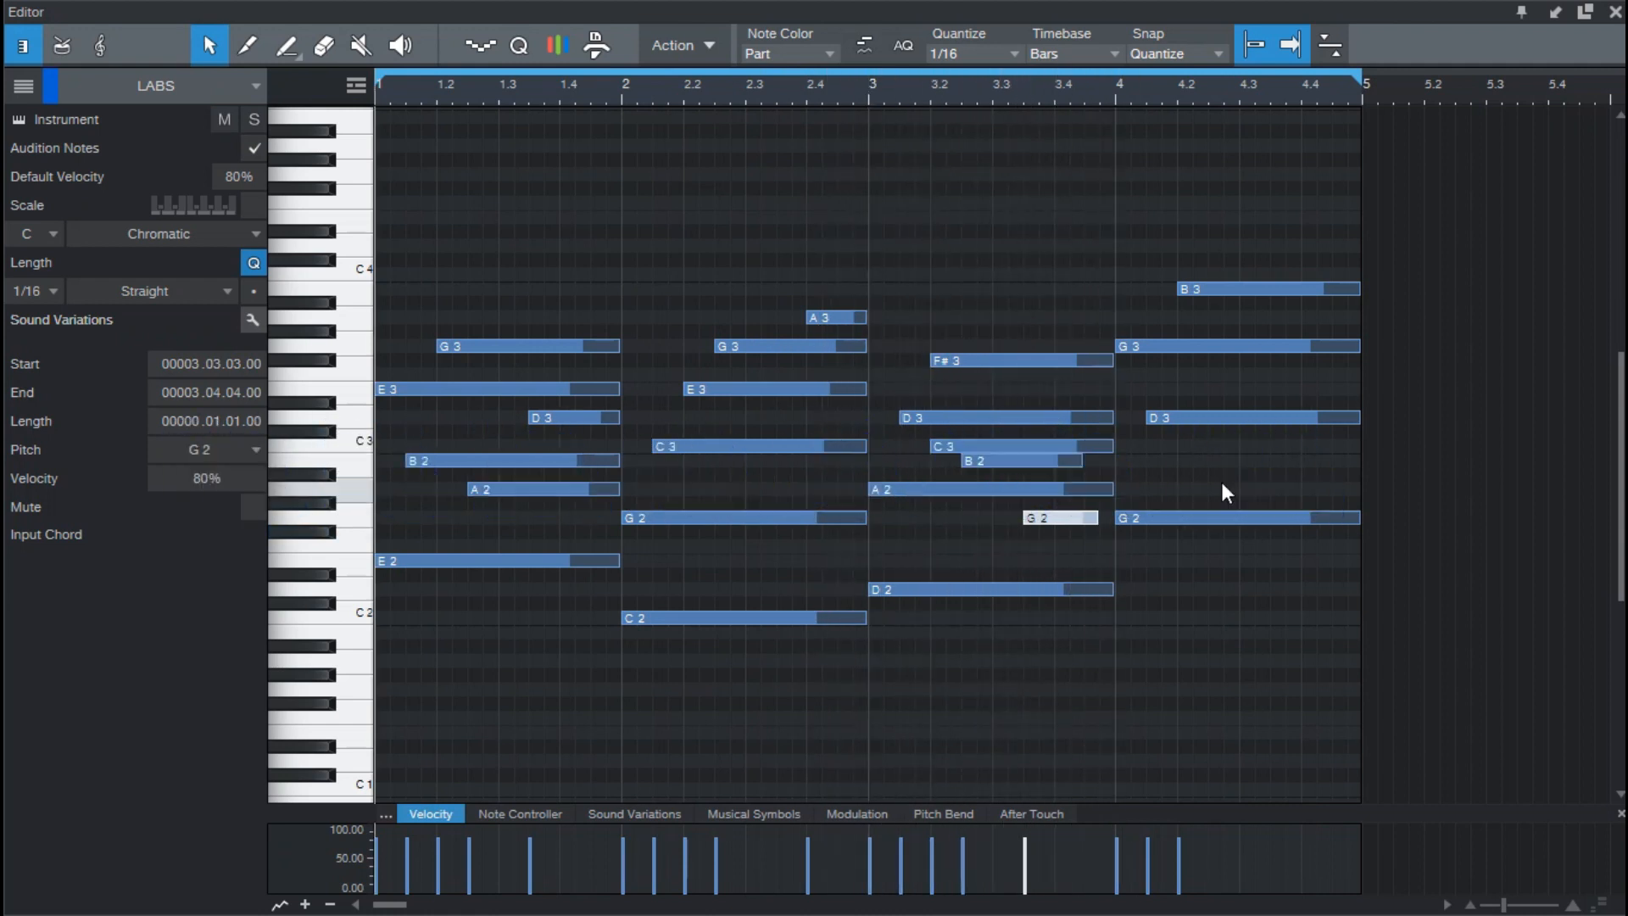
Step: Add short C3, B2 and A2 notes from 4.2, 4.2.3 and 4.4 in bar 4, and look up the Humanize option for all notes
click(1306, 490)
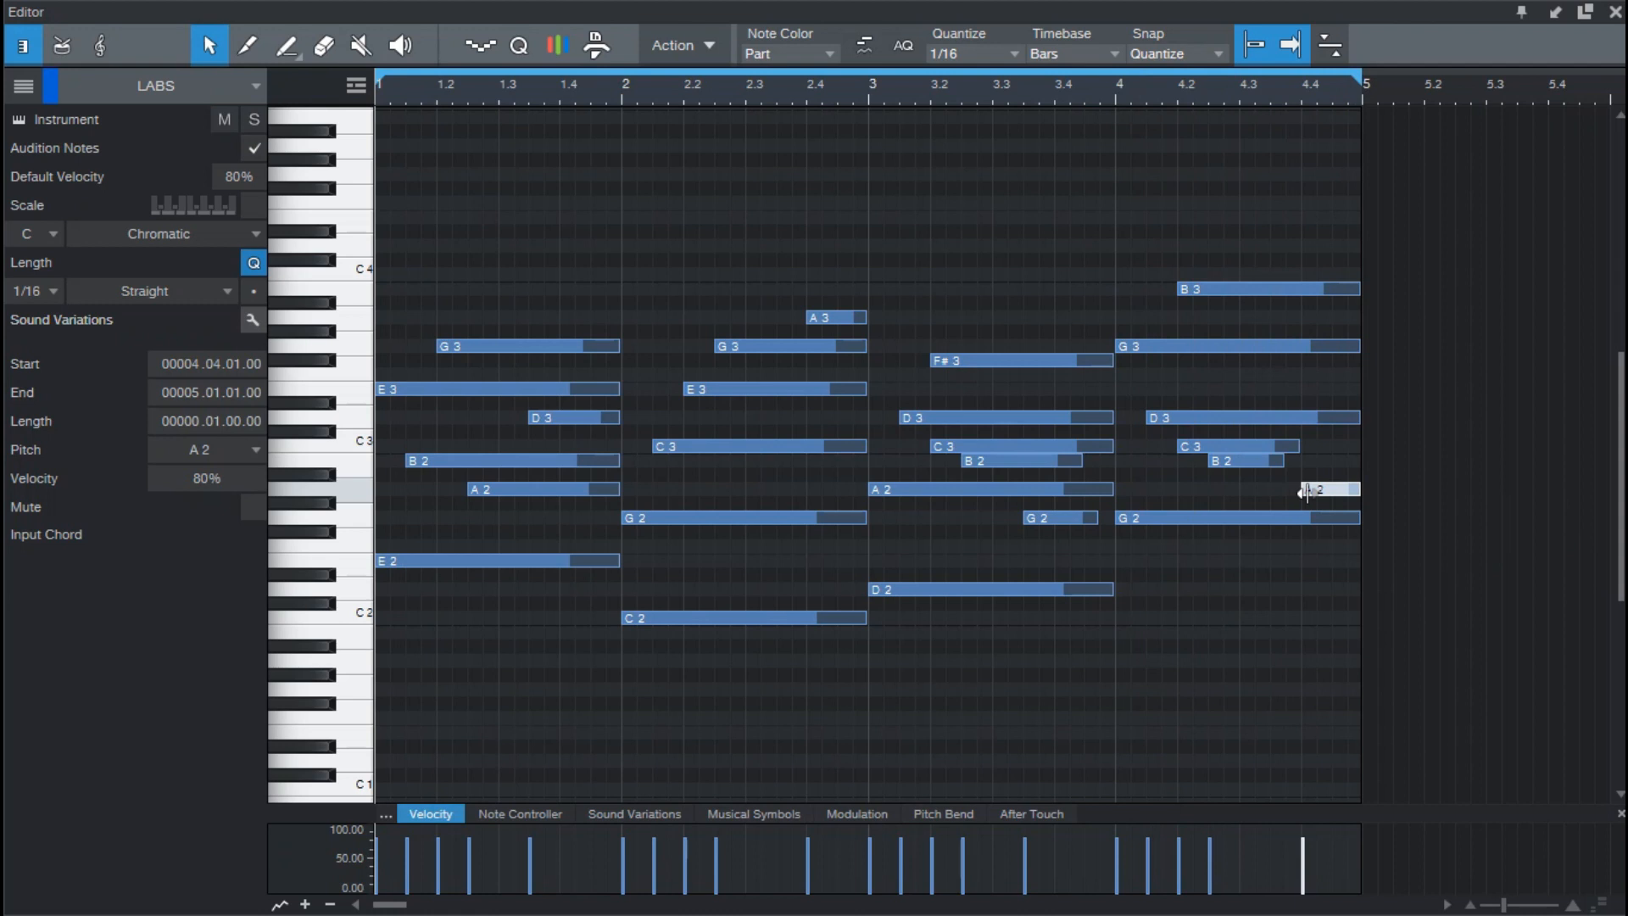
key(ctrl+a)
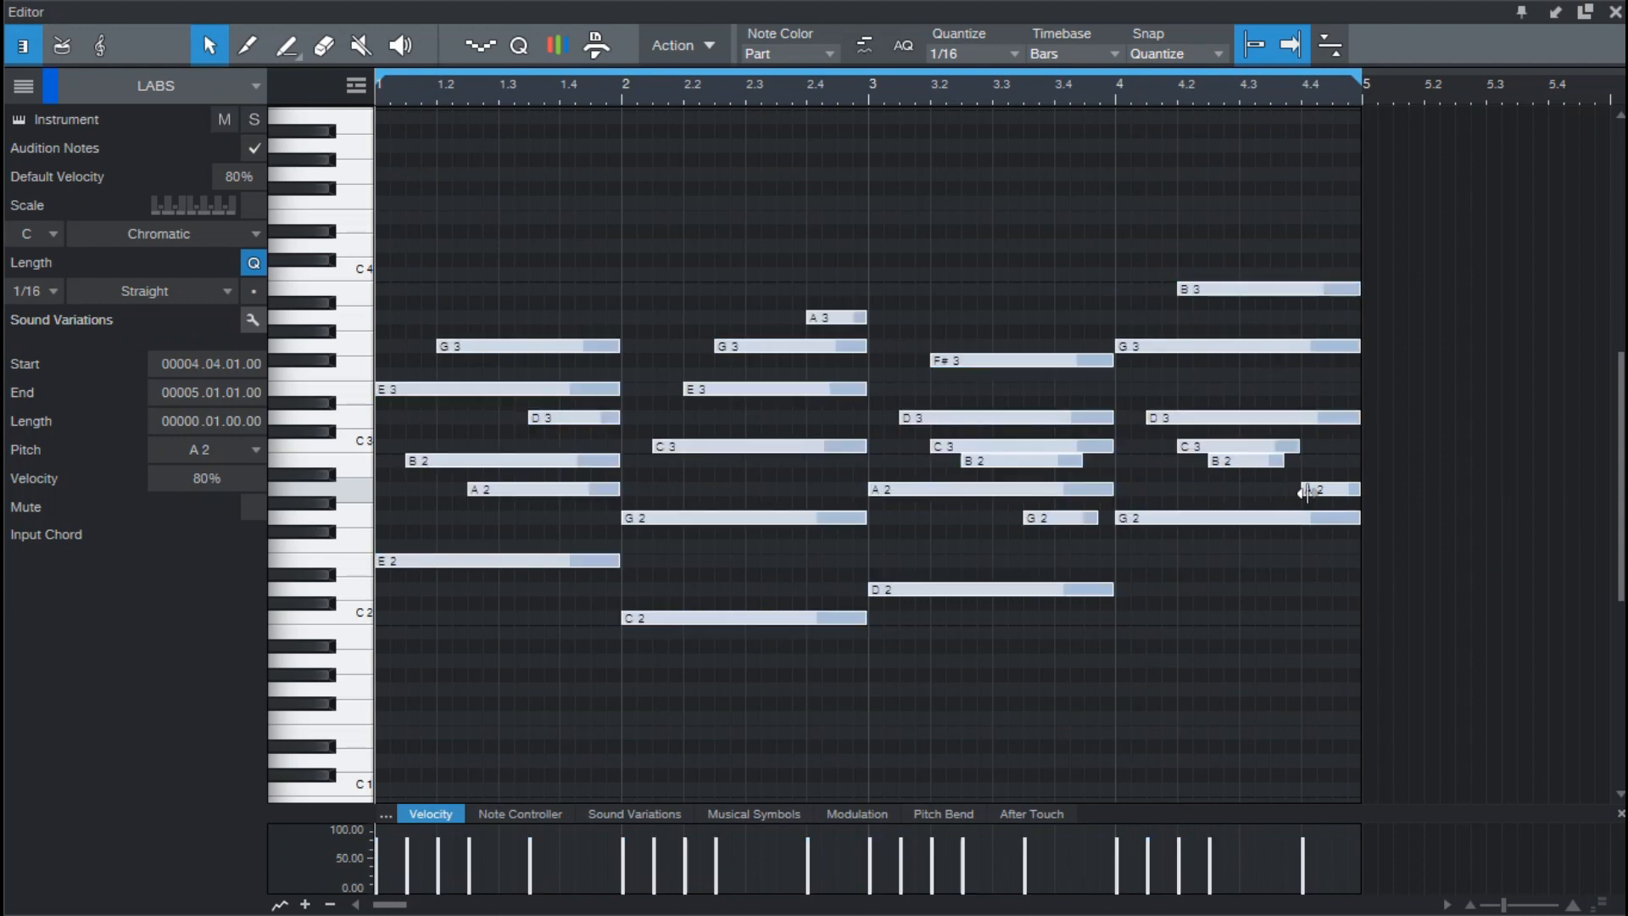
right_click(819, 522)
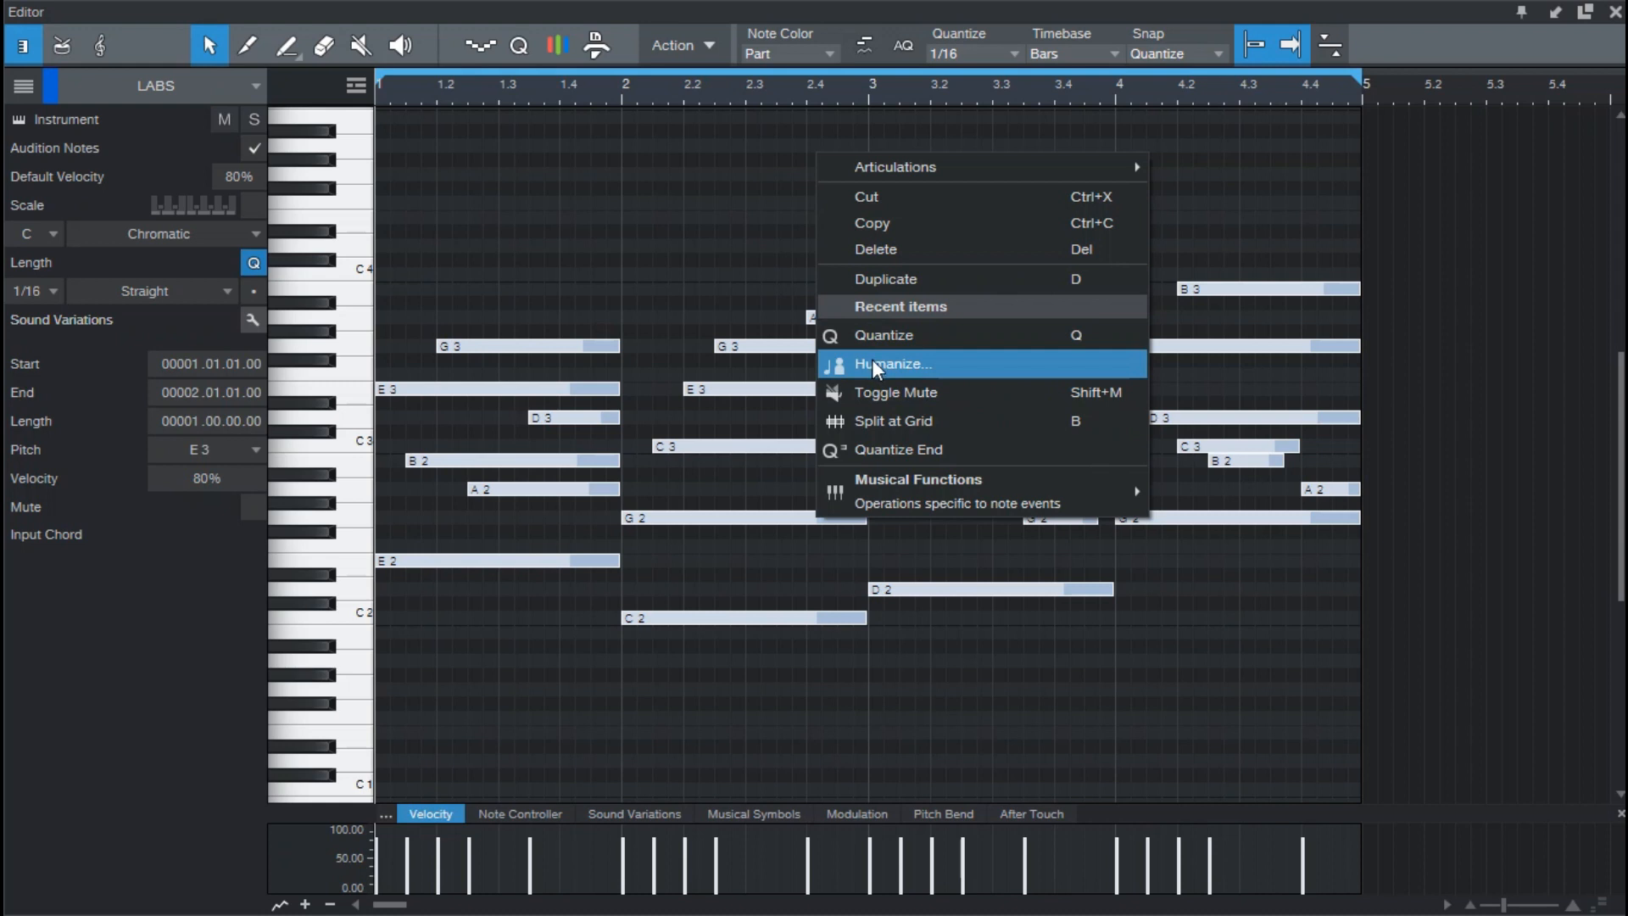
click(723, 759)
Step: Lower the velocities of selected inner and passing notes across bars 1 to 4, and play the part back
mouse_move(415, 873)
drag(413, 865, 530, 881)
mouse_move(662, 858)
mouse_down()
mouse_move(717, 882)
mouse_move(904, 886)
mouse_move(958, 847)
mouse_move(958, 863)
mouse_up()
drag(1150, 862, 1212, 882)
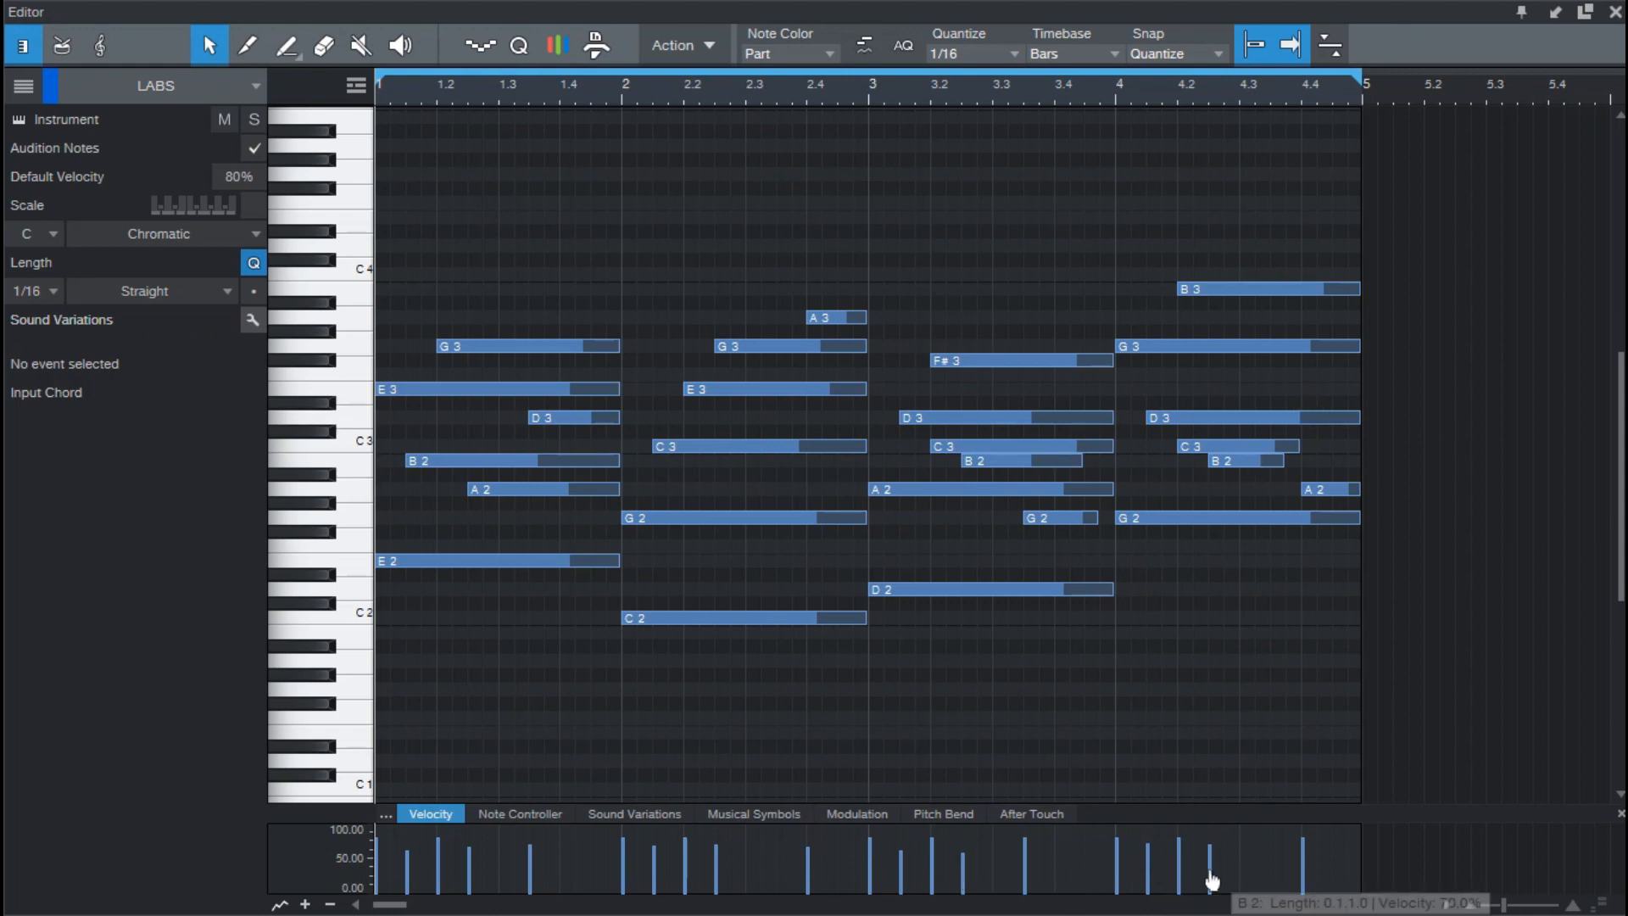
key(space)
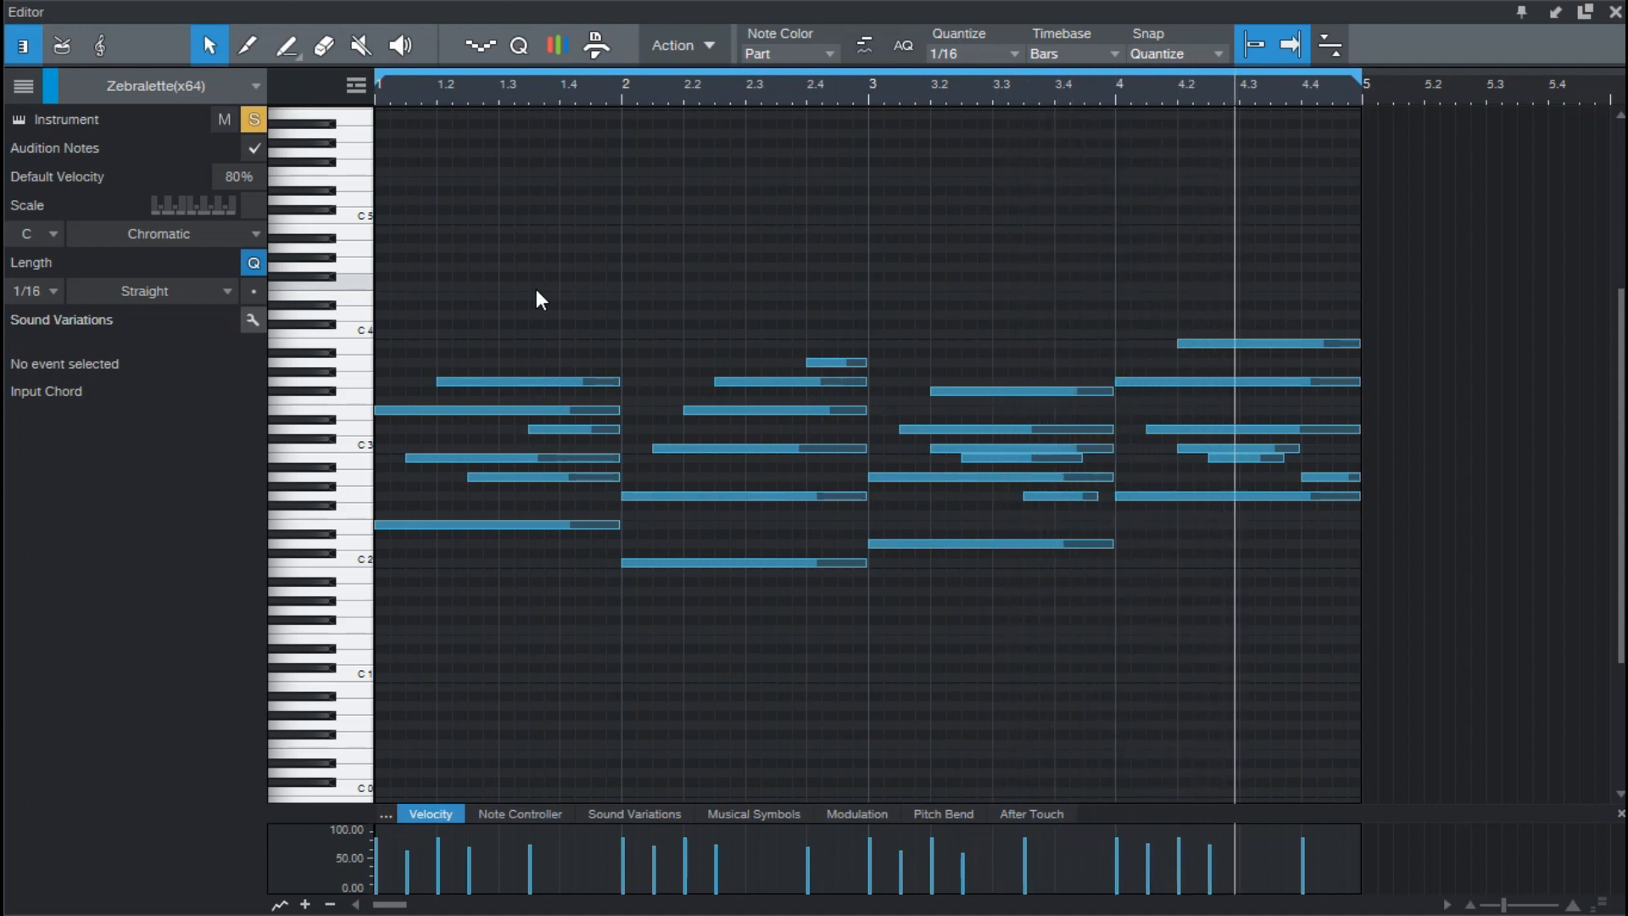
Step: Try all the Zebralette notes one octave higher during playback, and return them to their original octave
key(space)
key(ctrl+a)
key(shift+Up)
key(space)
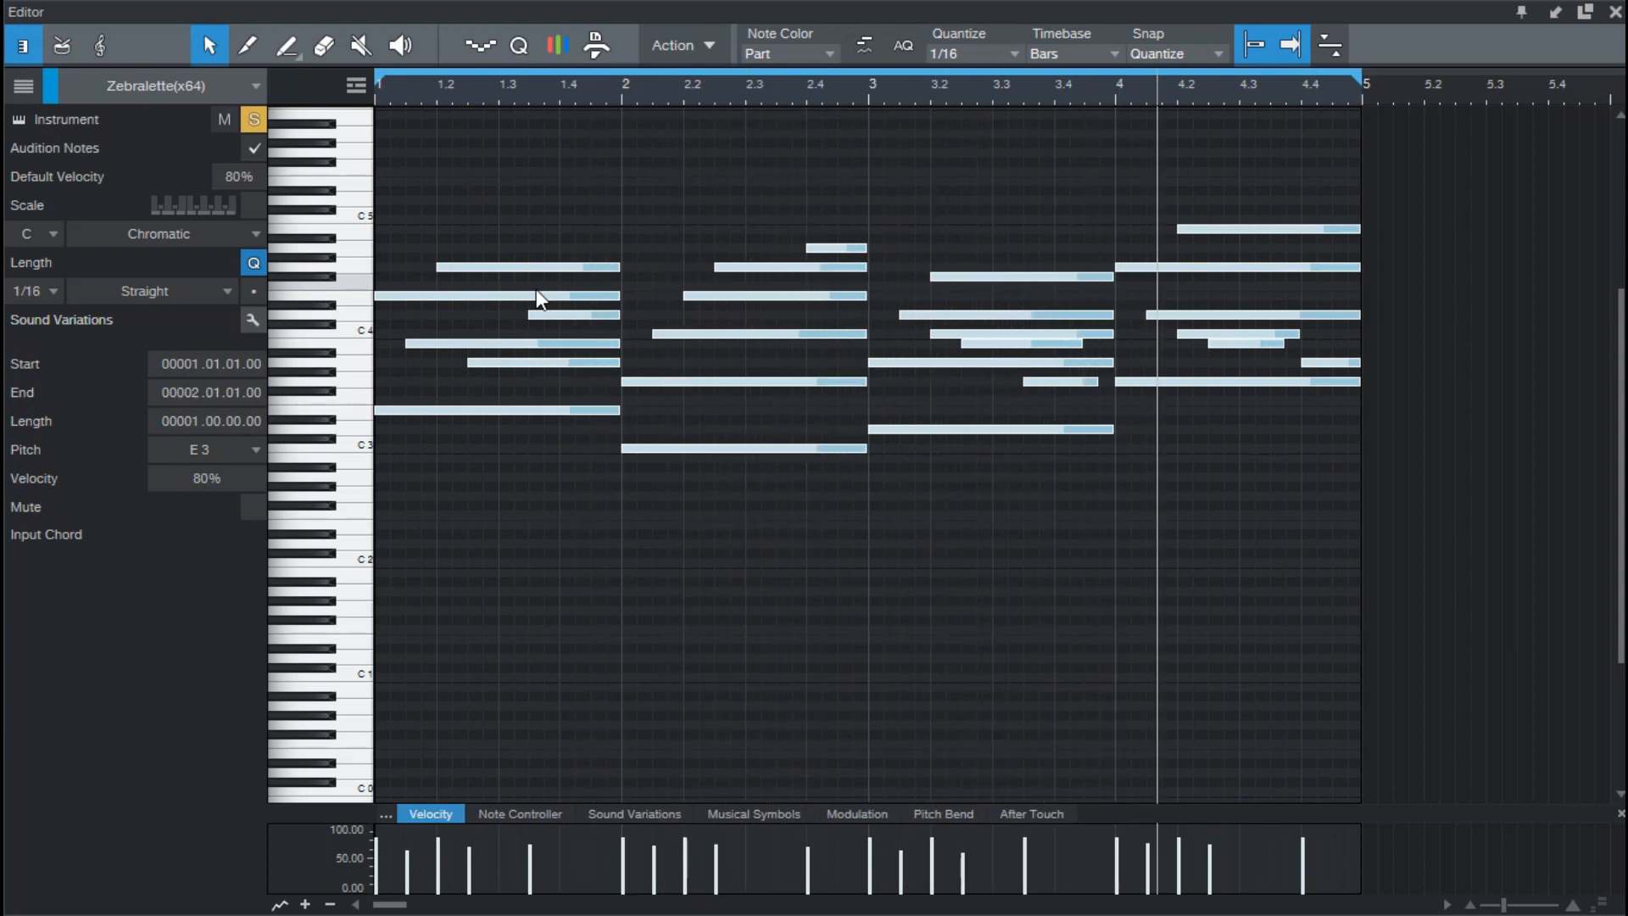
key(shift+Down)
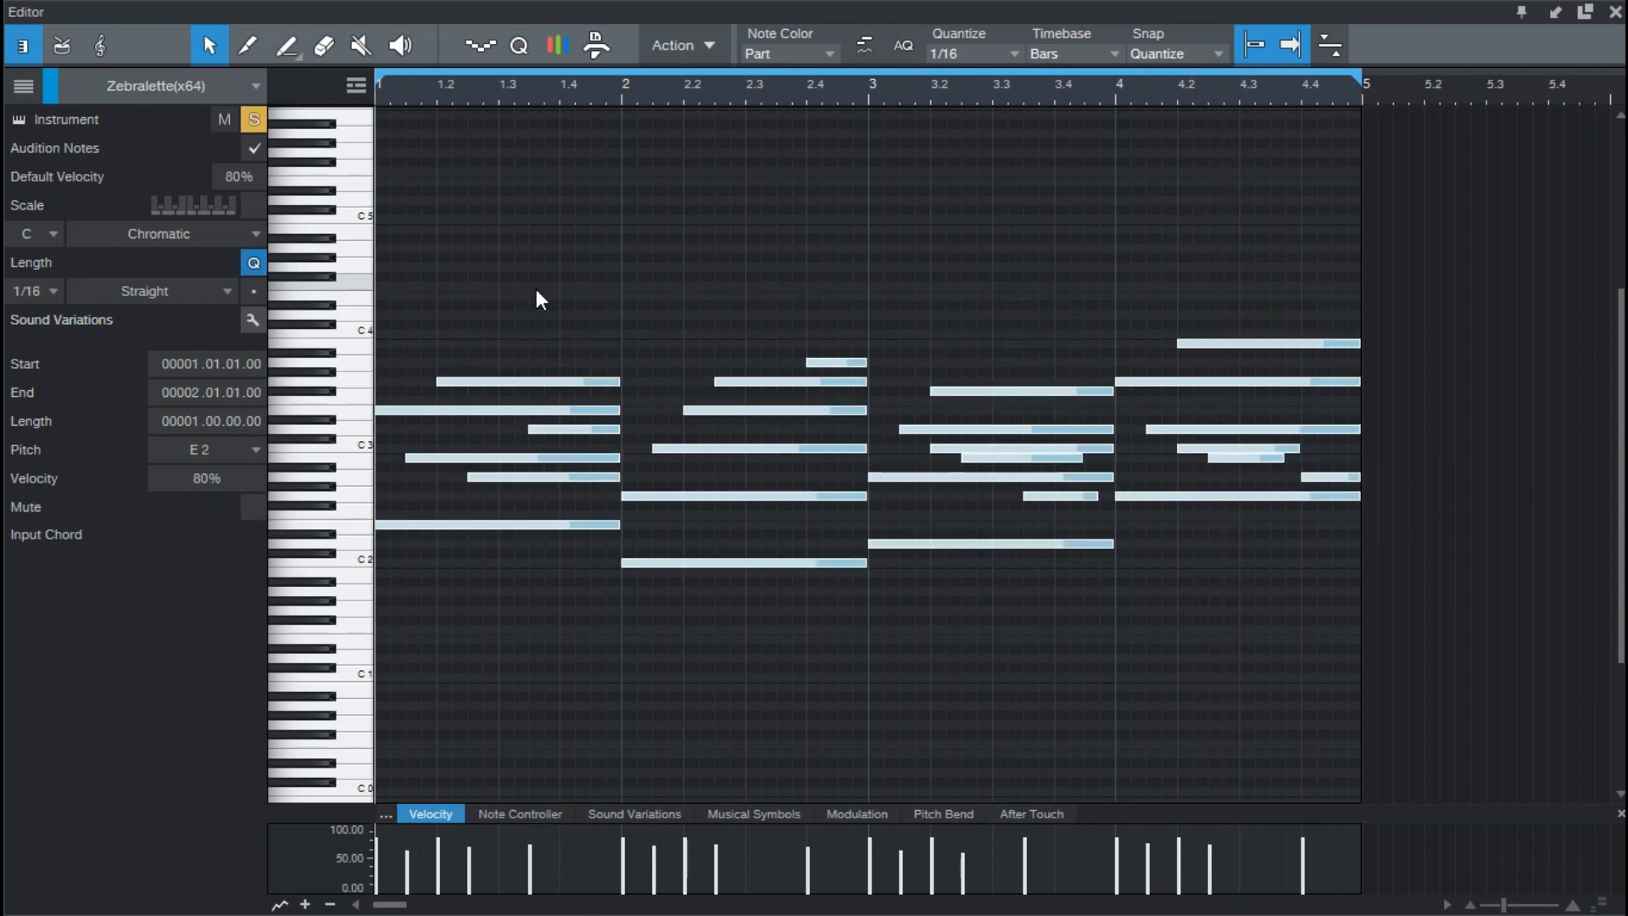
Step: Add a top melody of G3, A3, B3 and C4 notes above the Zebralette chords, and close the note editor
click(882, 466)
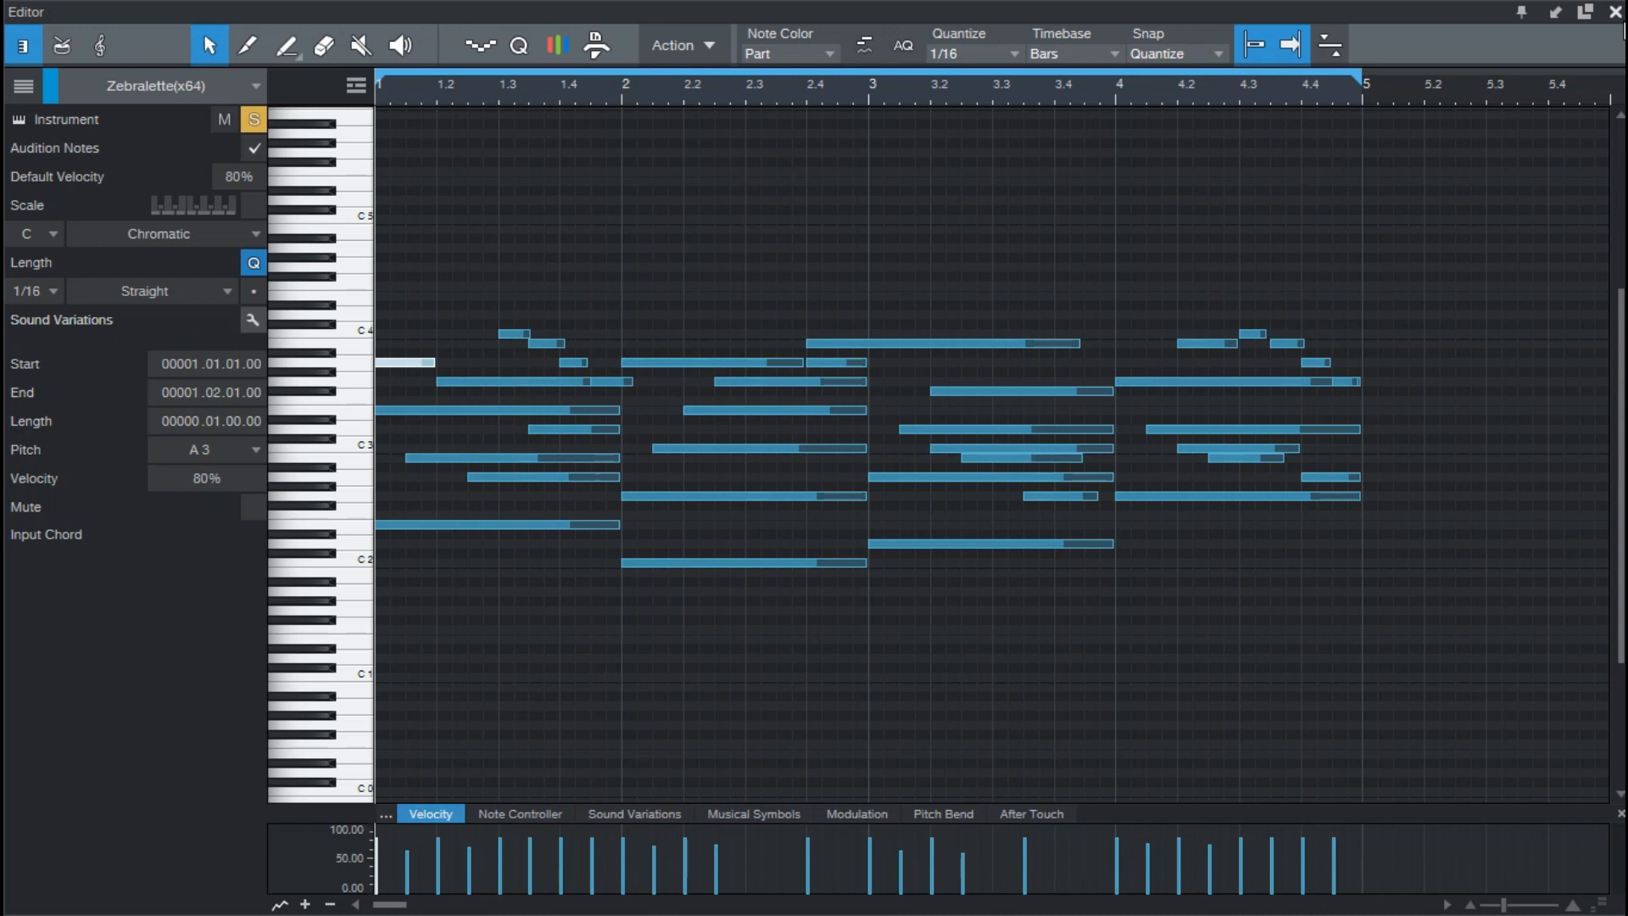
click(1616, 12)
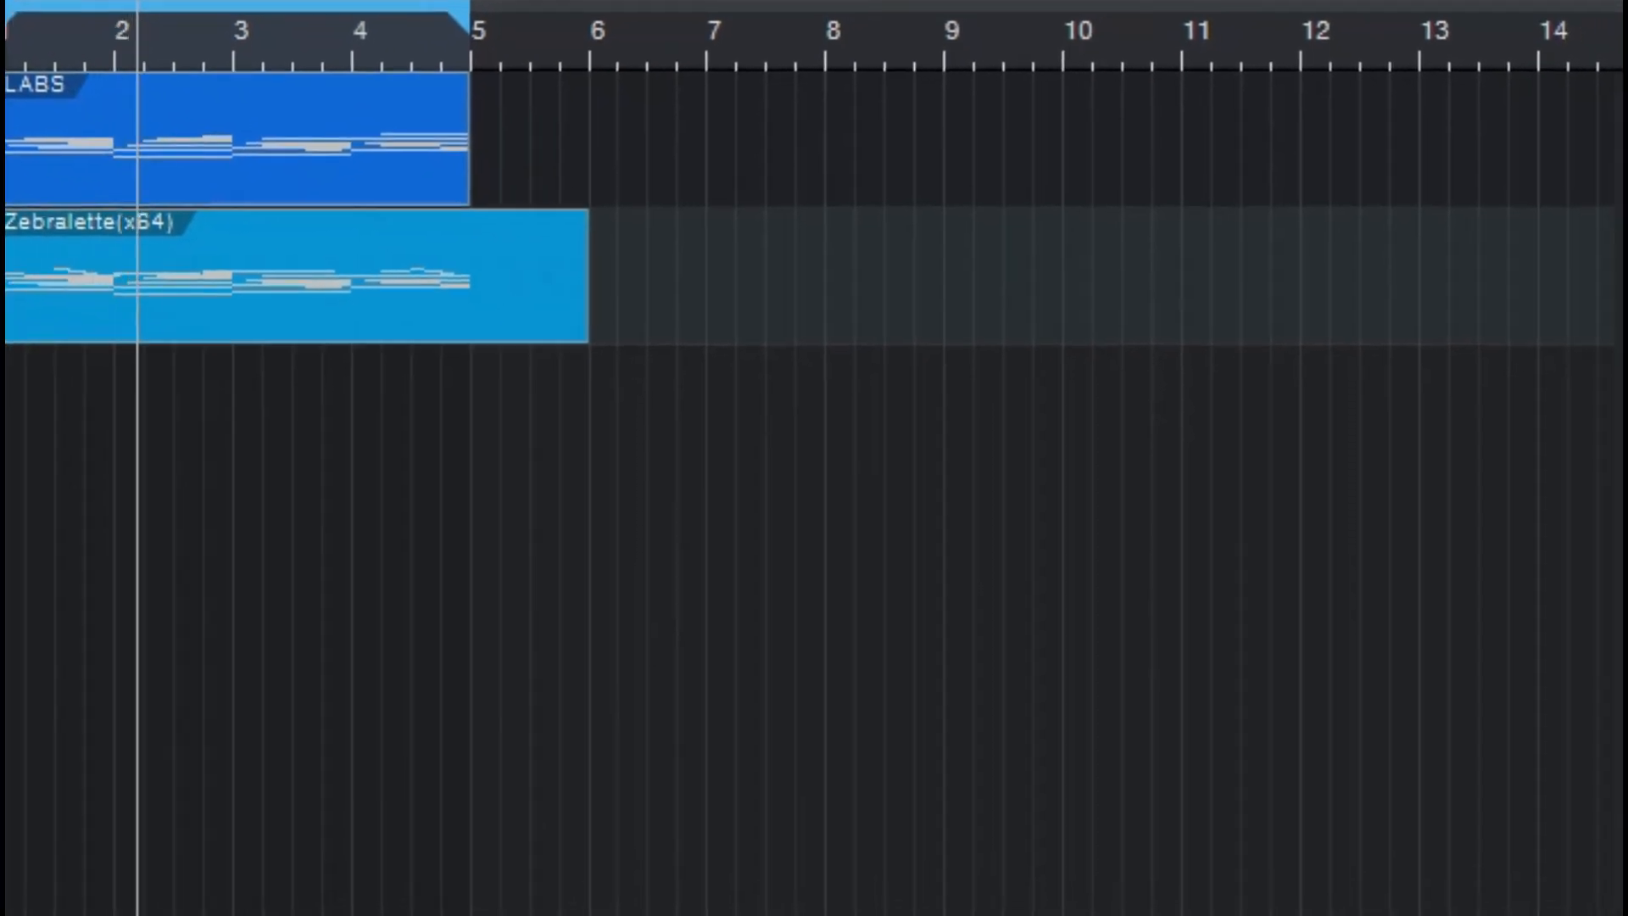
Step: Browse the GRAVITY vocal loops, place Cymatics - No Time Vocal Loop - 135 BPM A Min from bar 1 on its own track, and play back
key(Down)
key(Down)
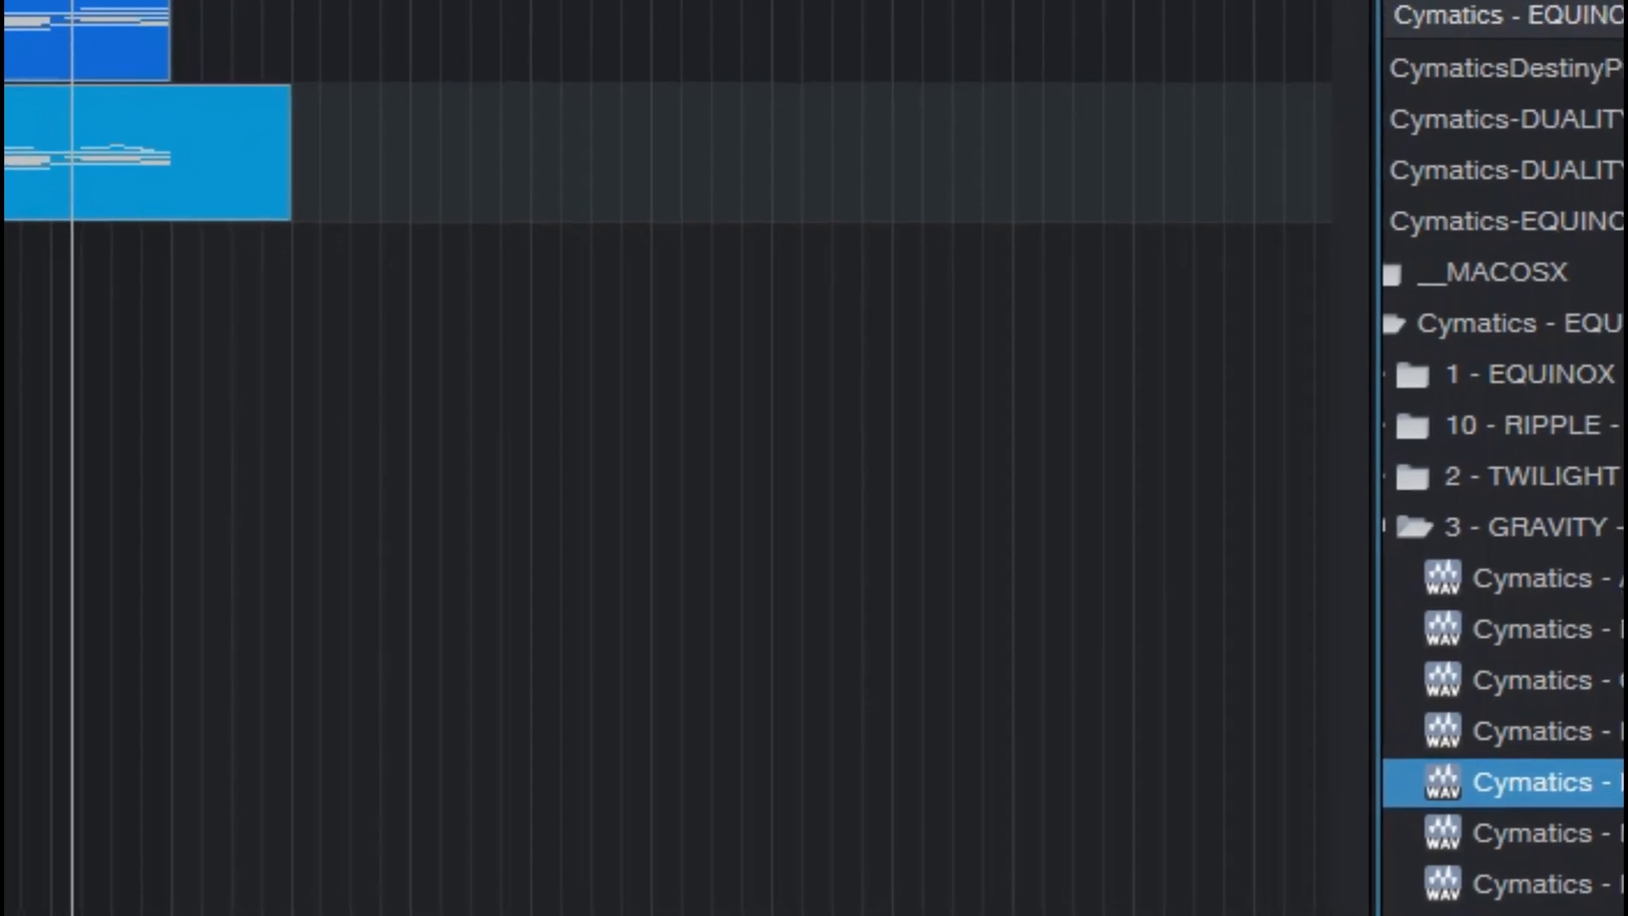
key(Down)
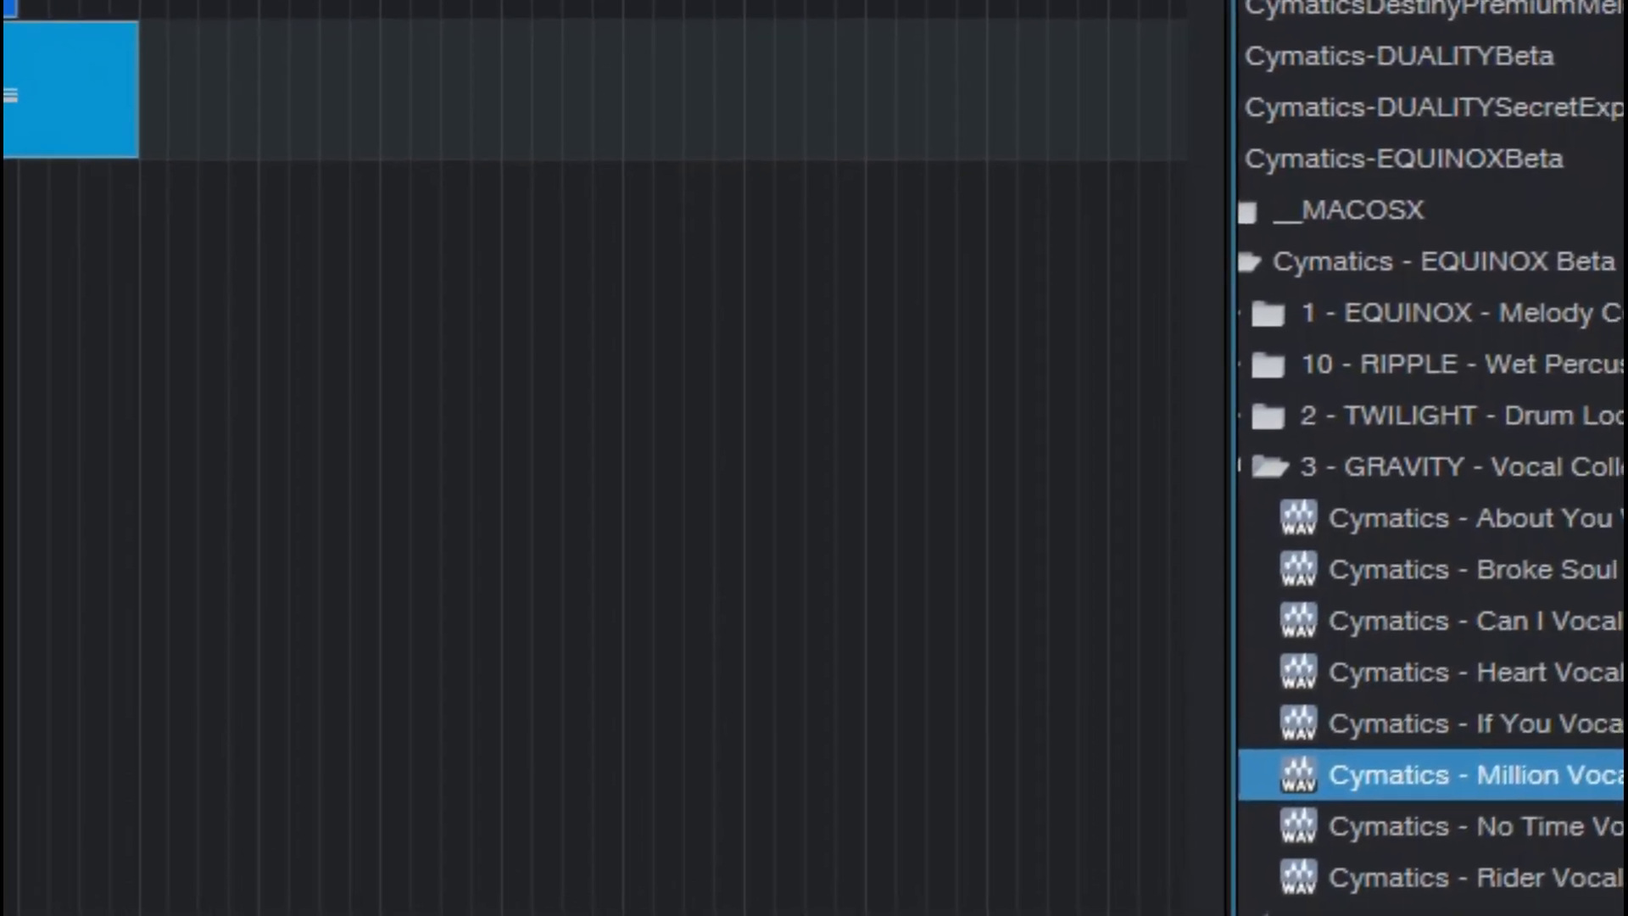
key(Down)
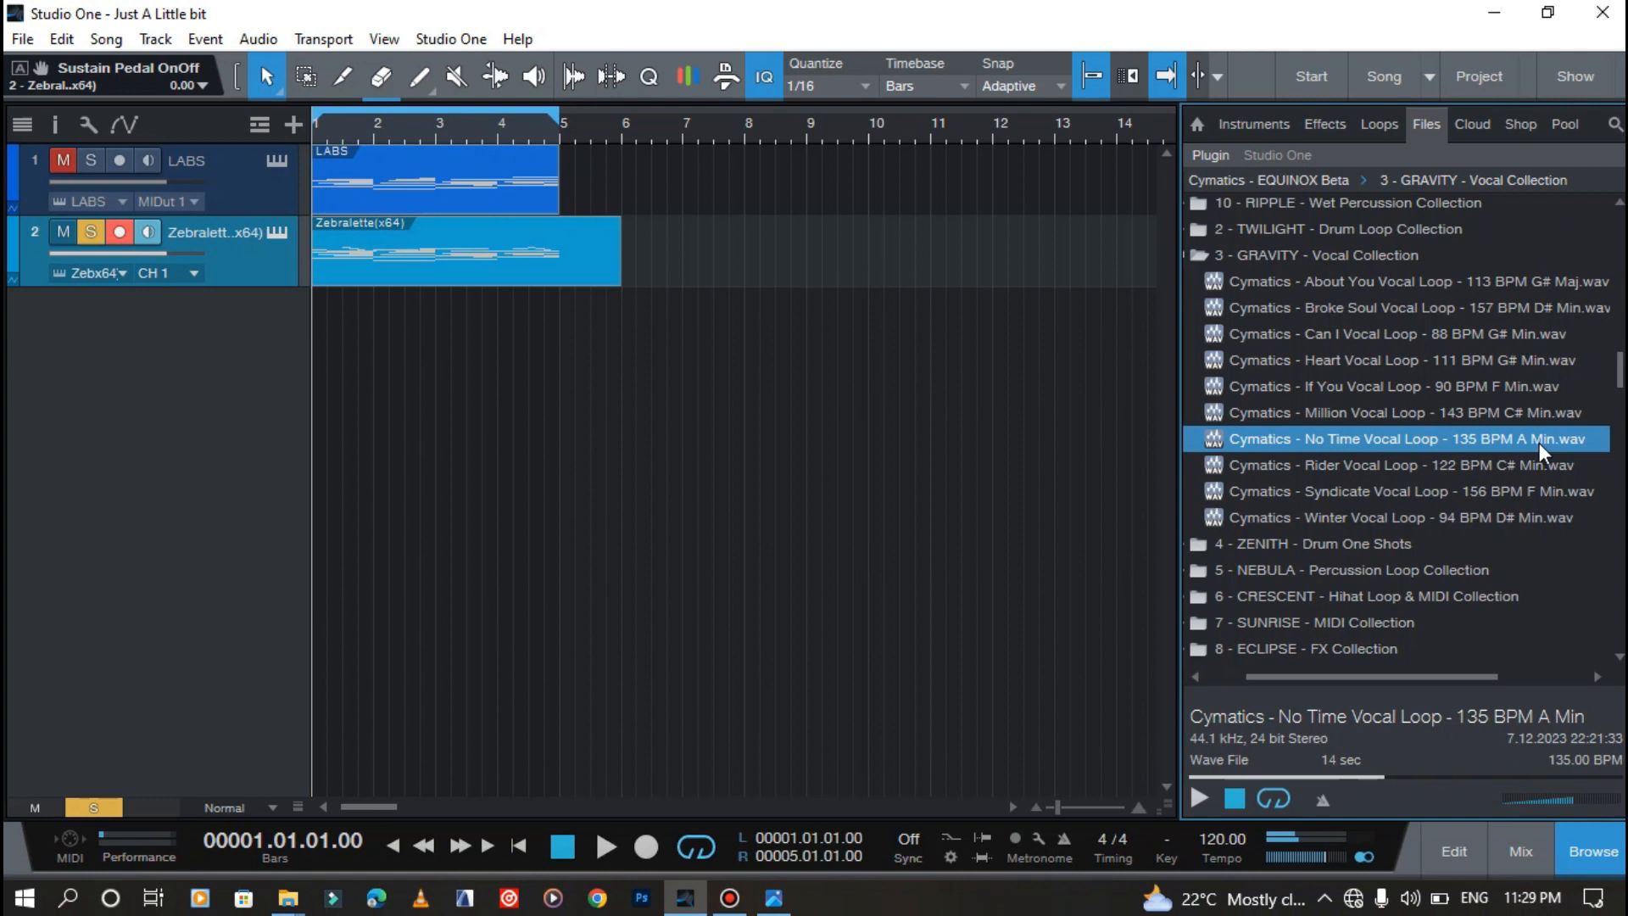
drag(1545, 441, 417, 385)
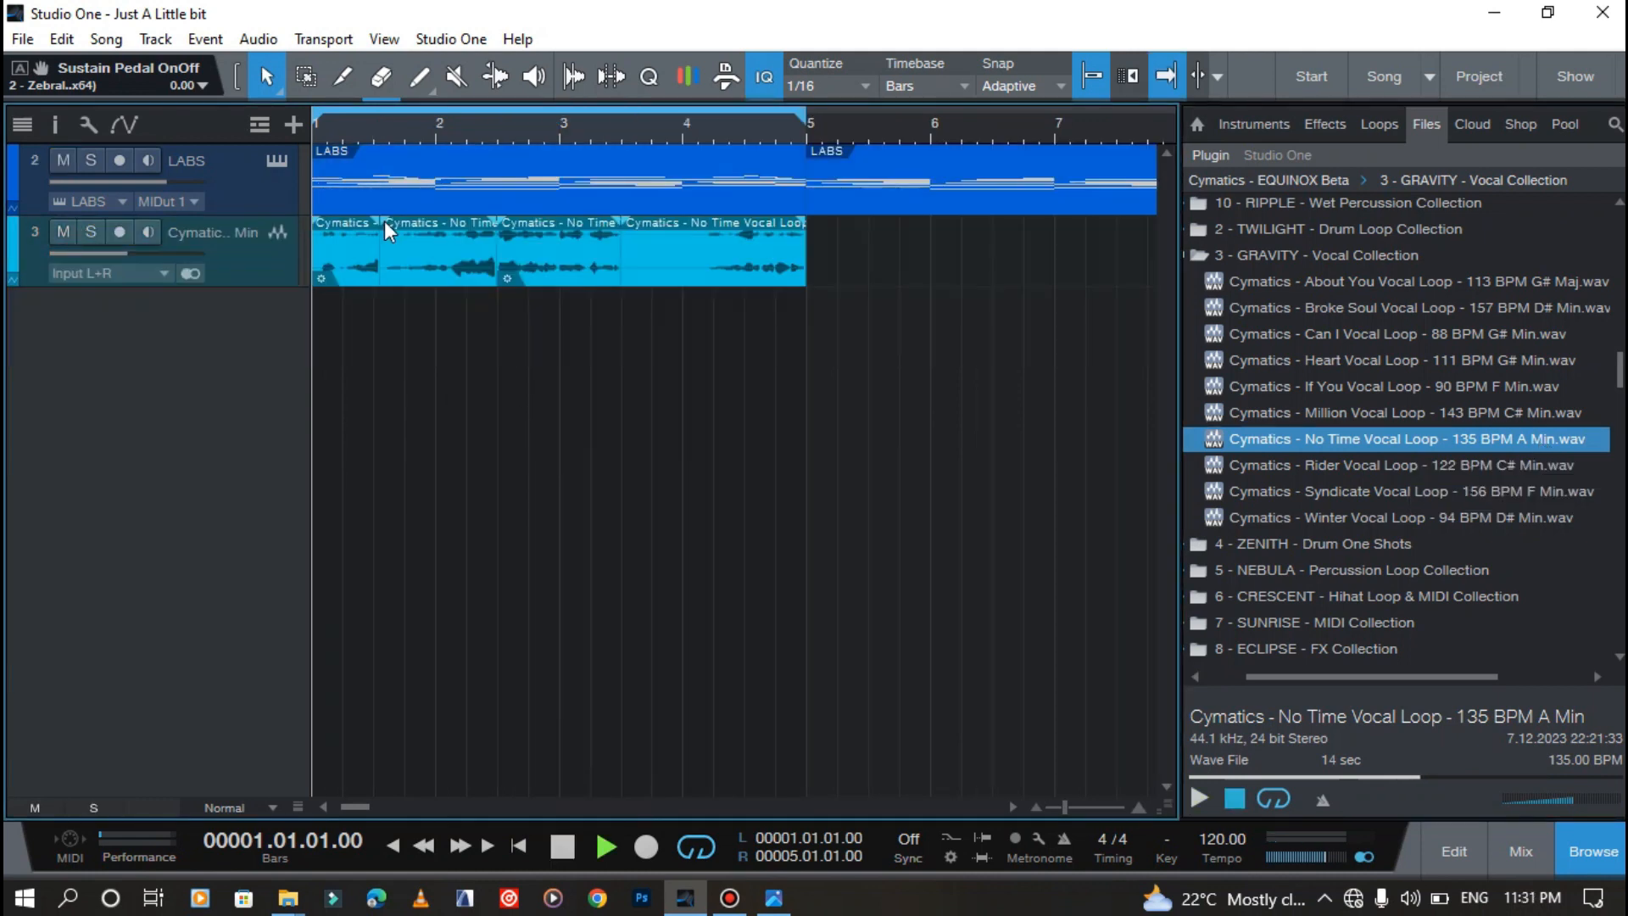
key(space)
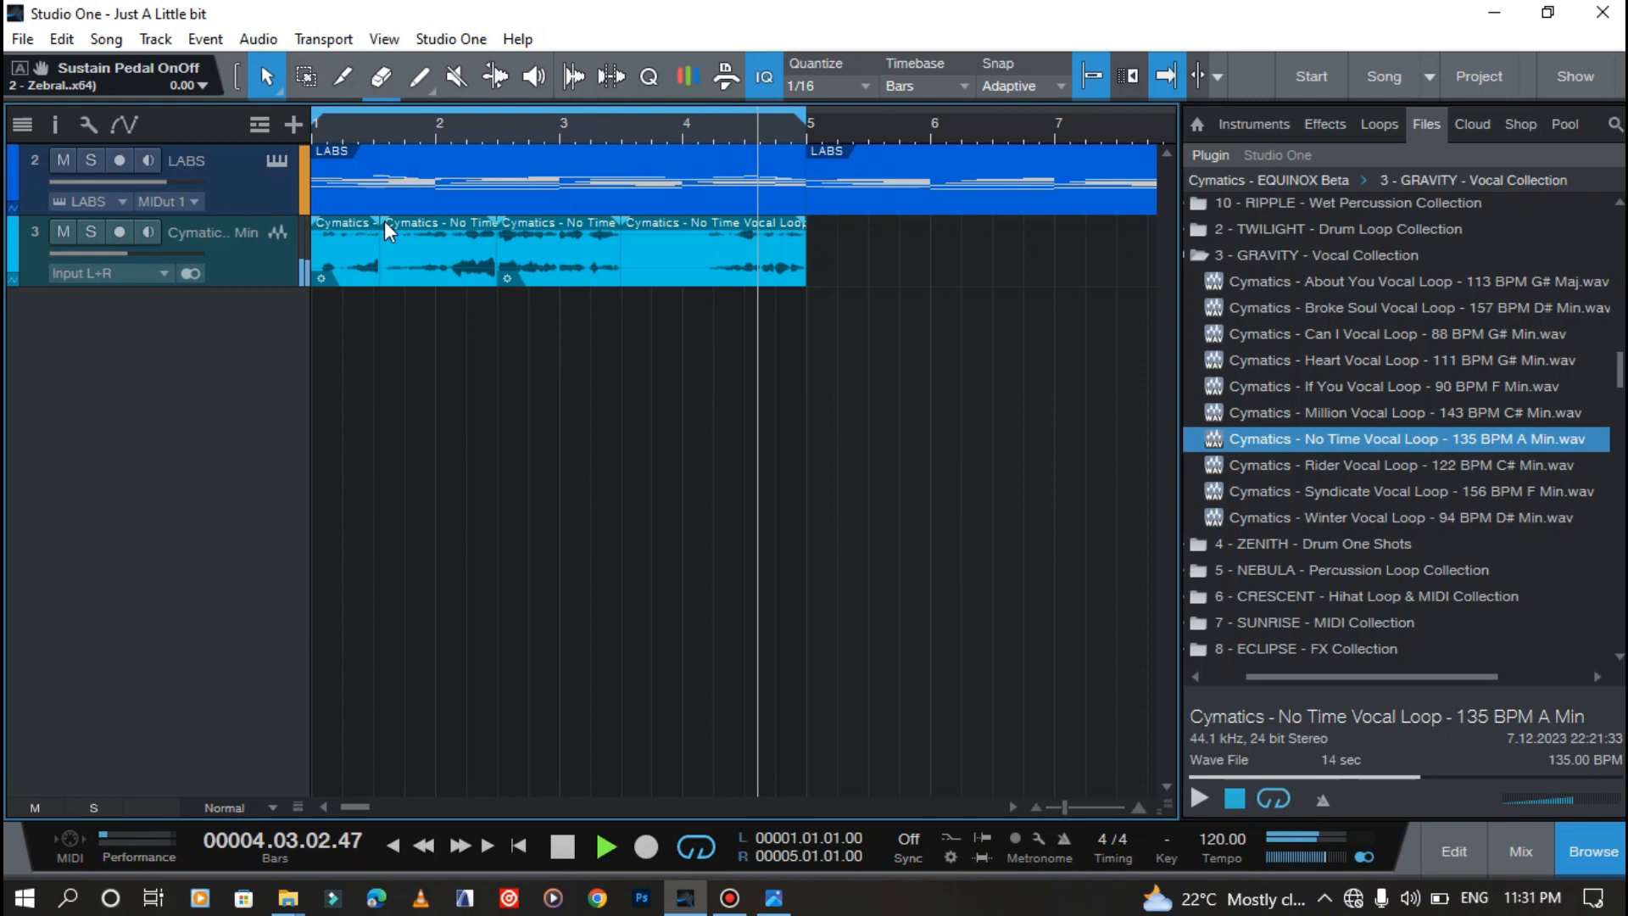
key(space)
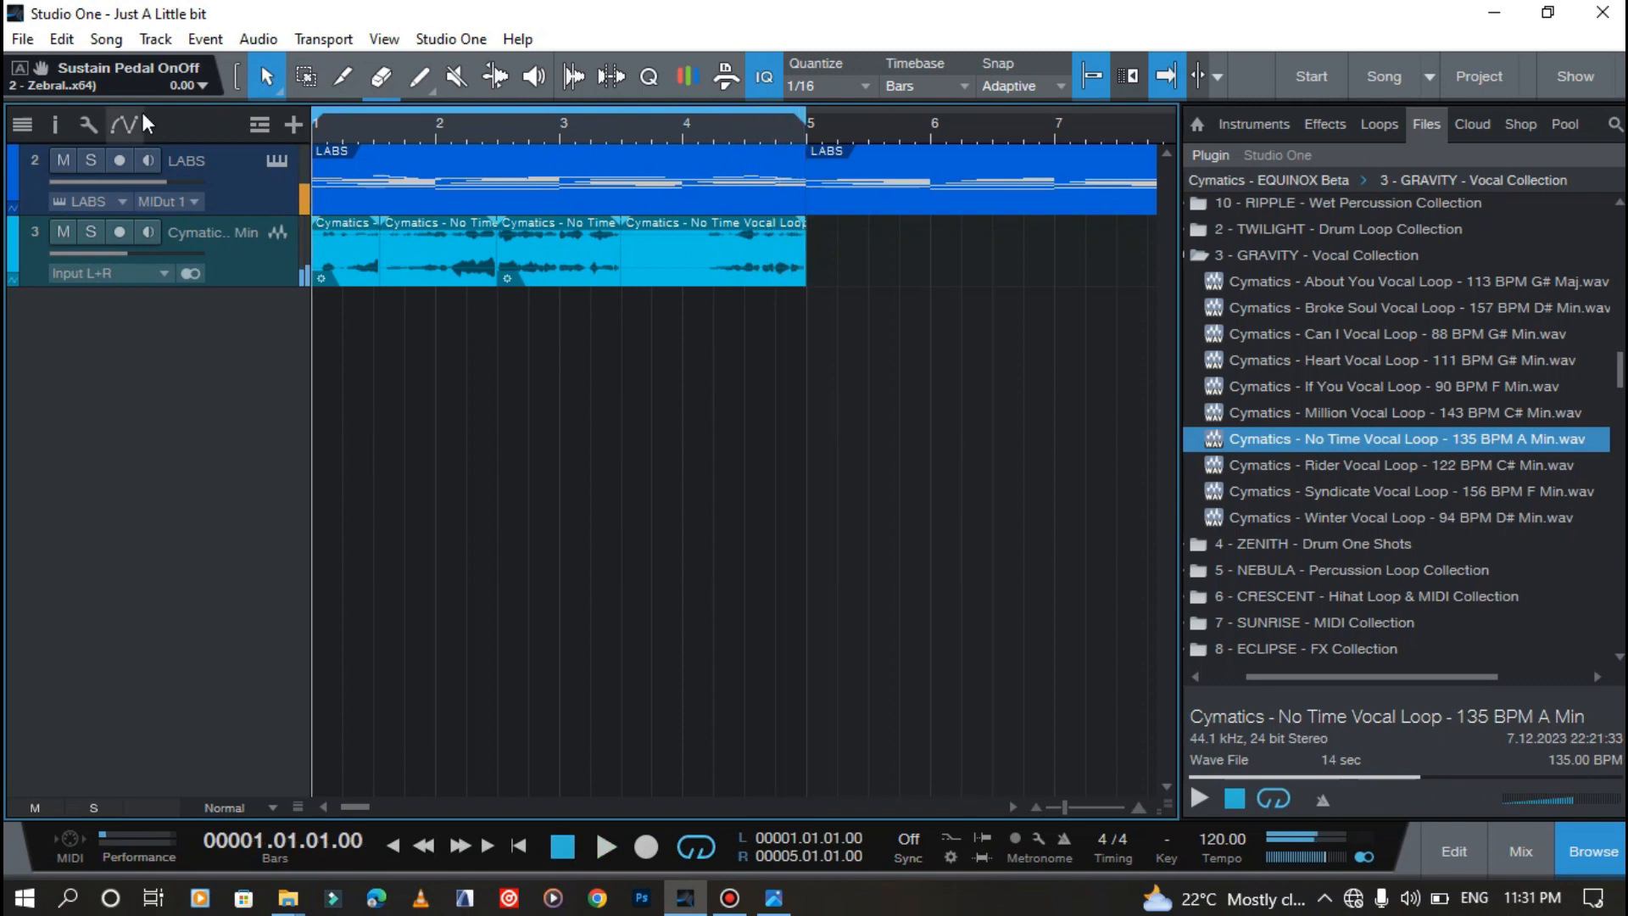
Step: Insert ValhallaVintageVerb on the Zebralette track and on the No Time vocal track with its mix at 59.6%, and play back
click(60, 125)
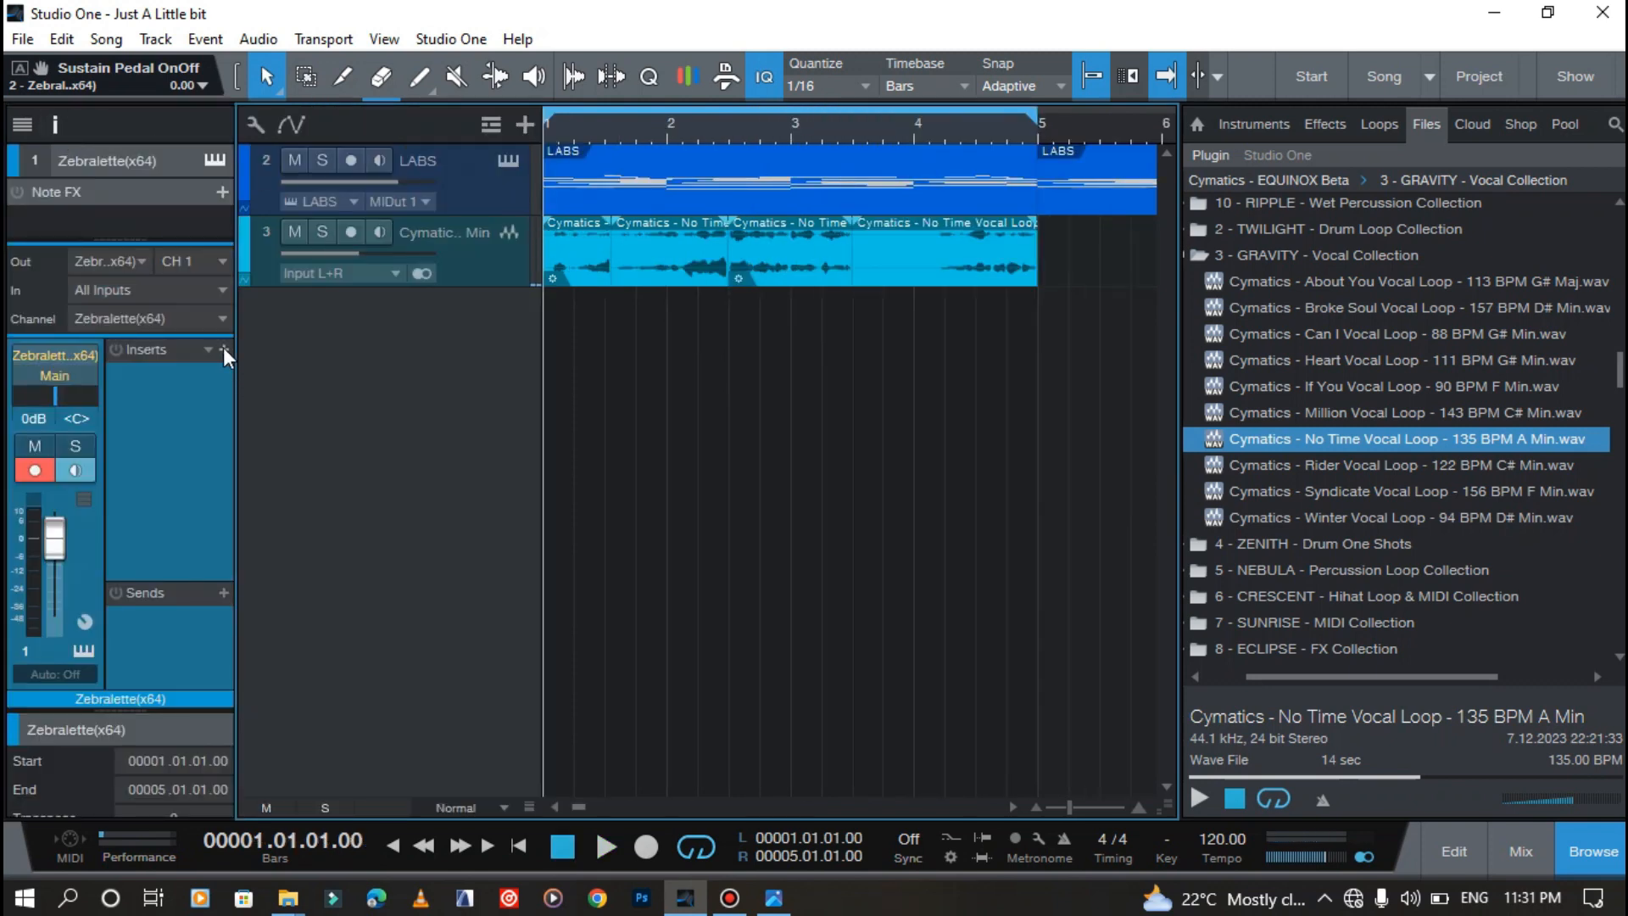
click(222, 349)
text(val)
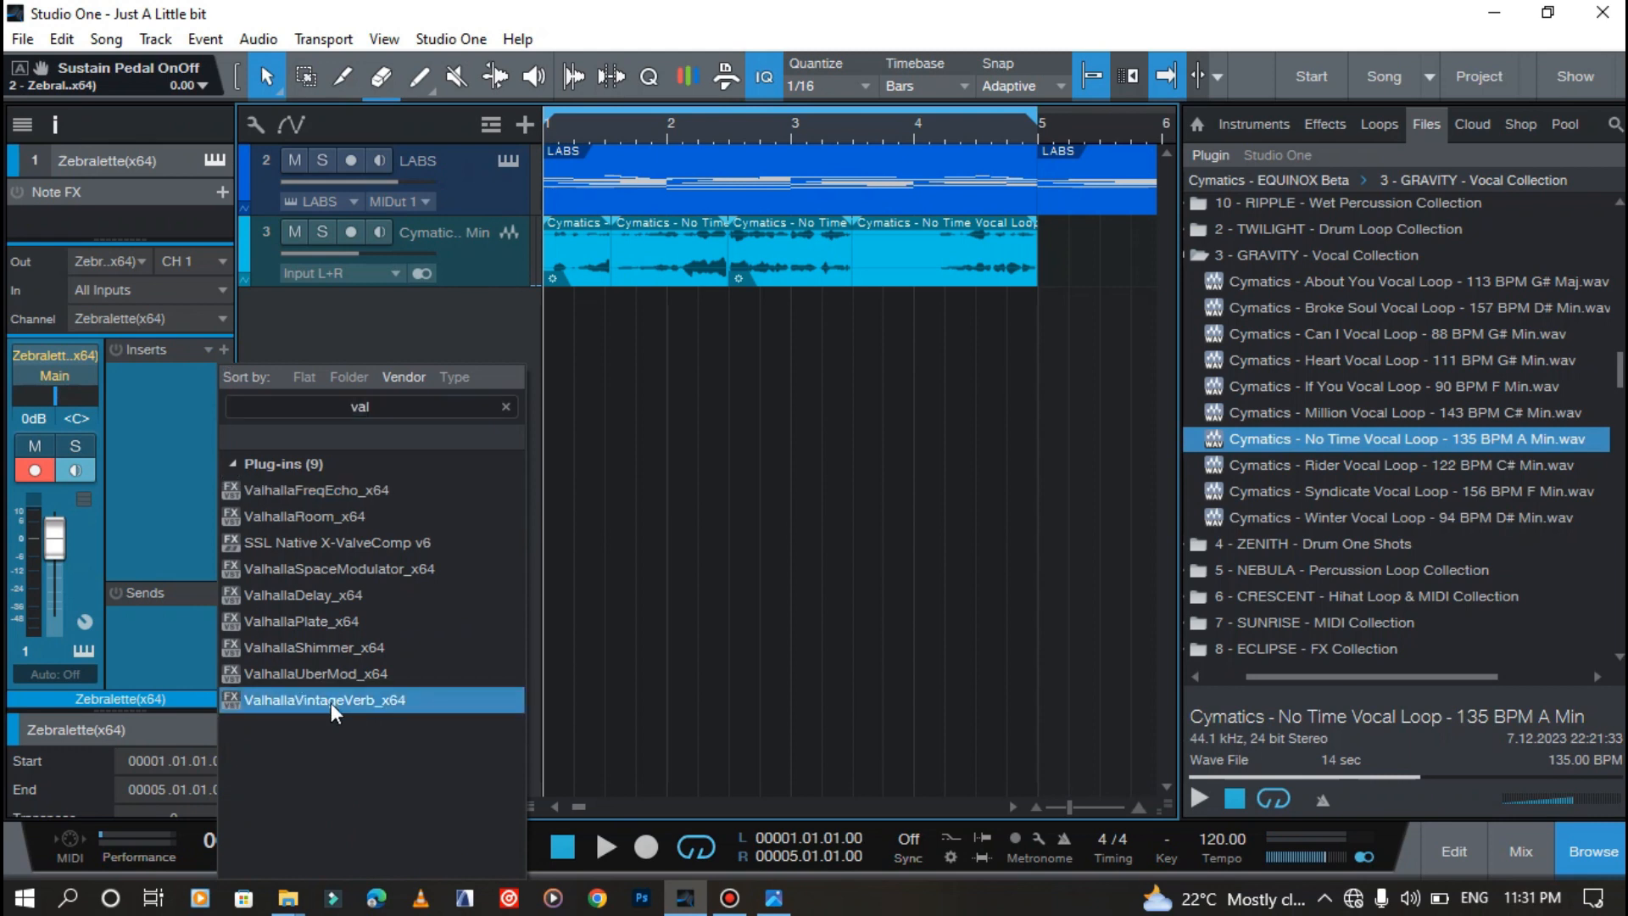
click(332, 704)
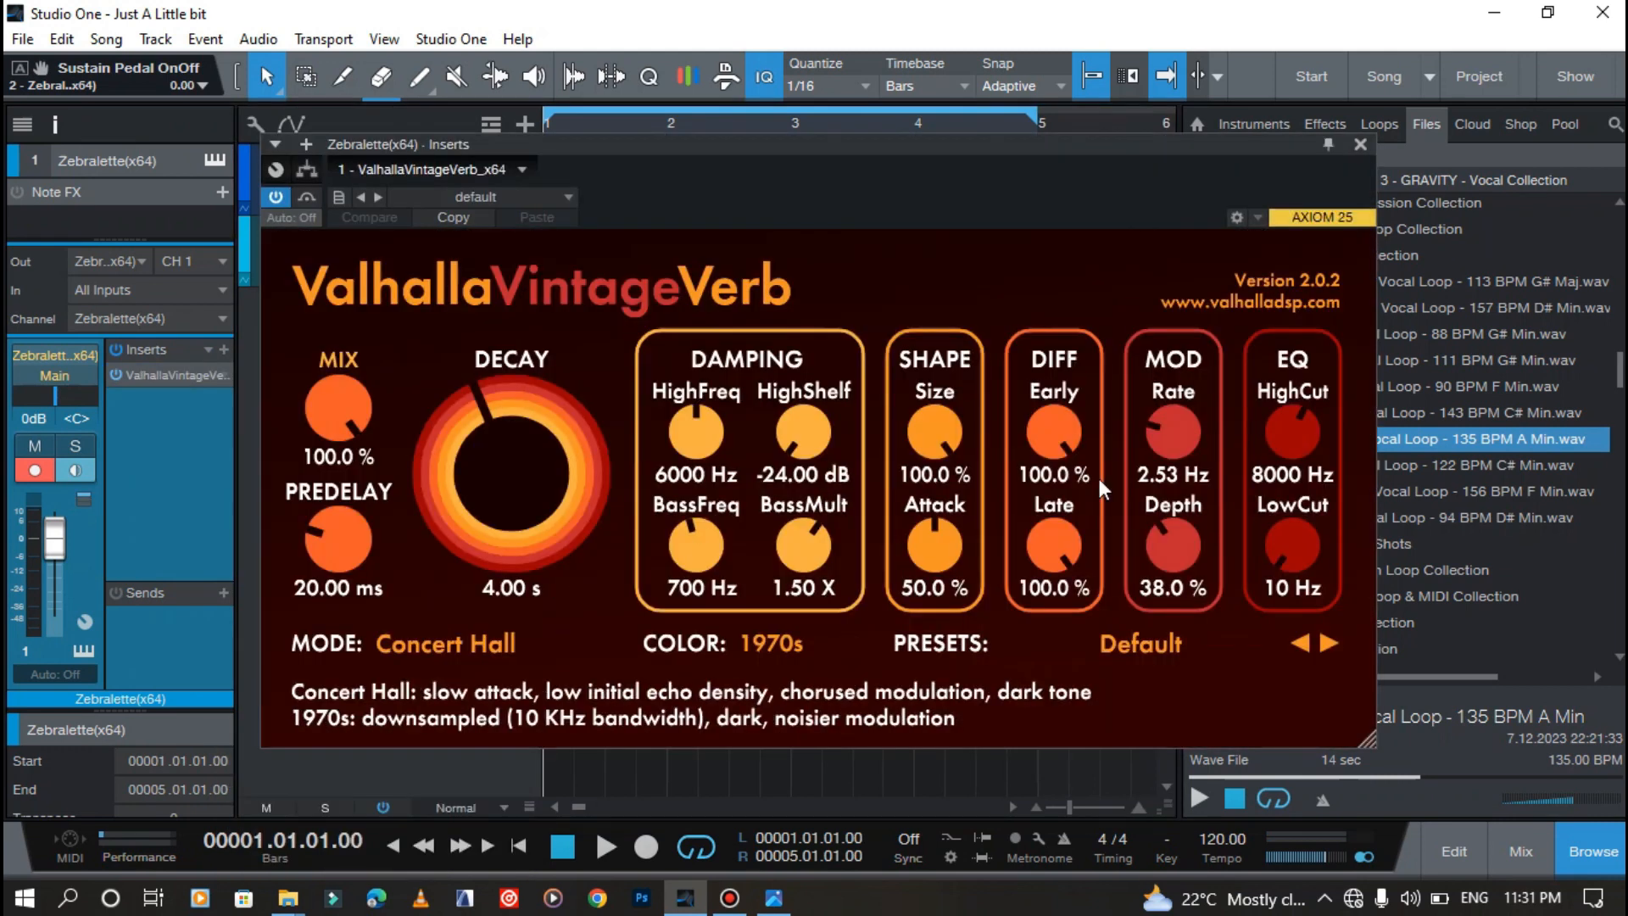
drag(1281, 529, 1287, 429)
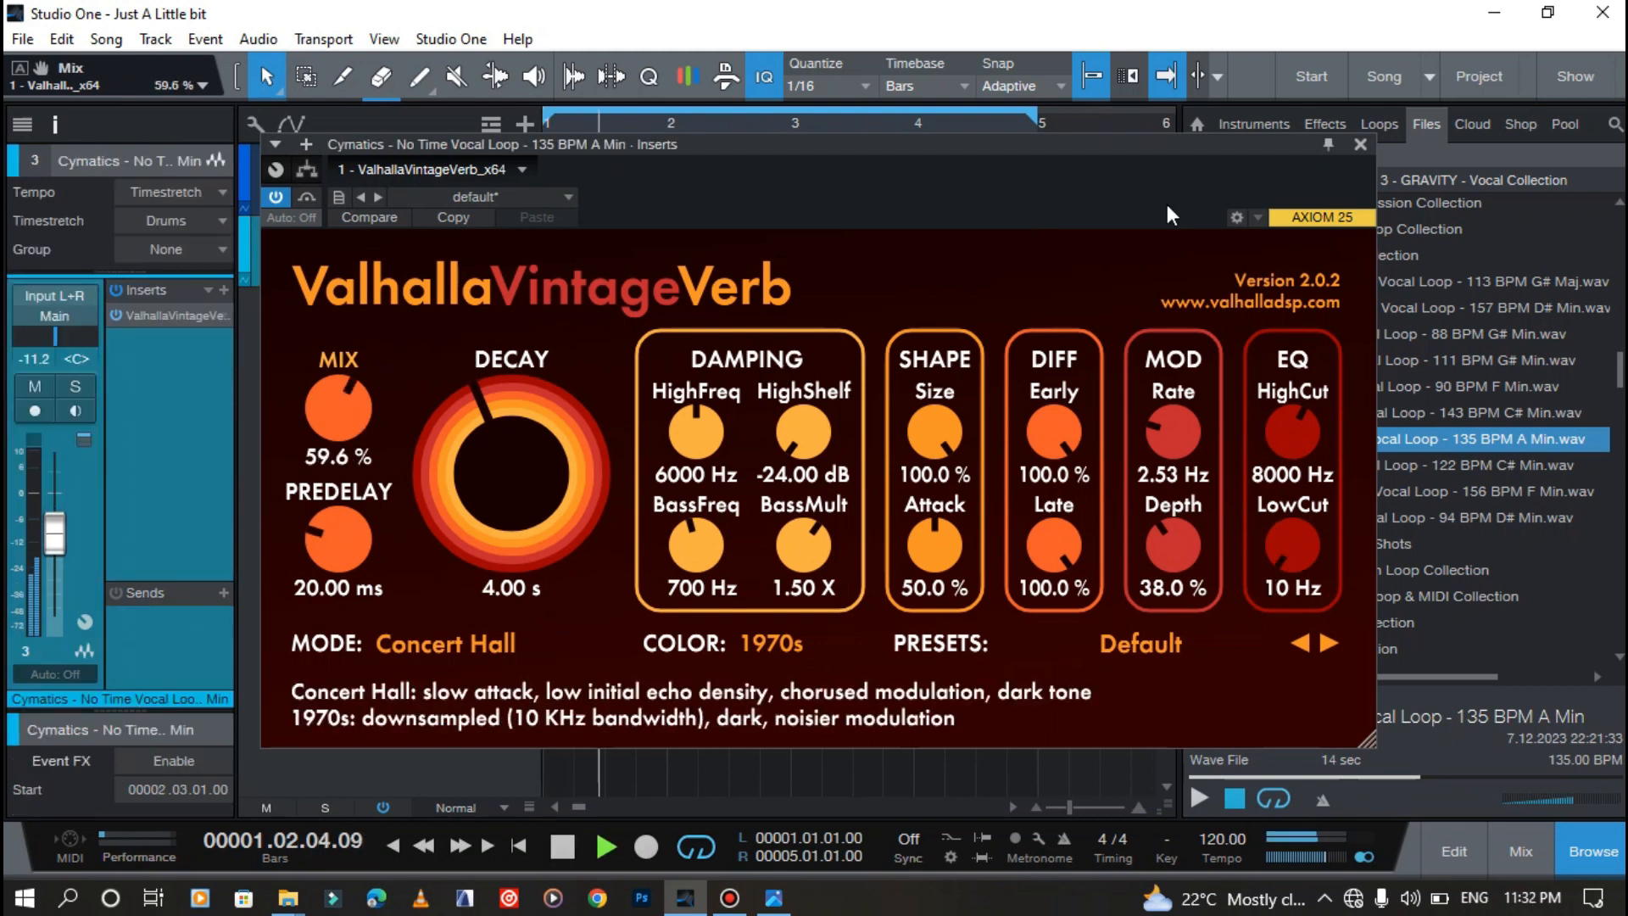
click(1362, 145)
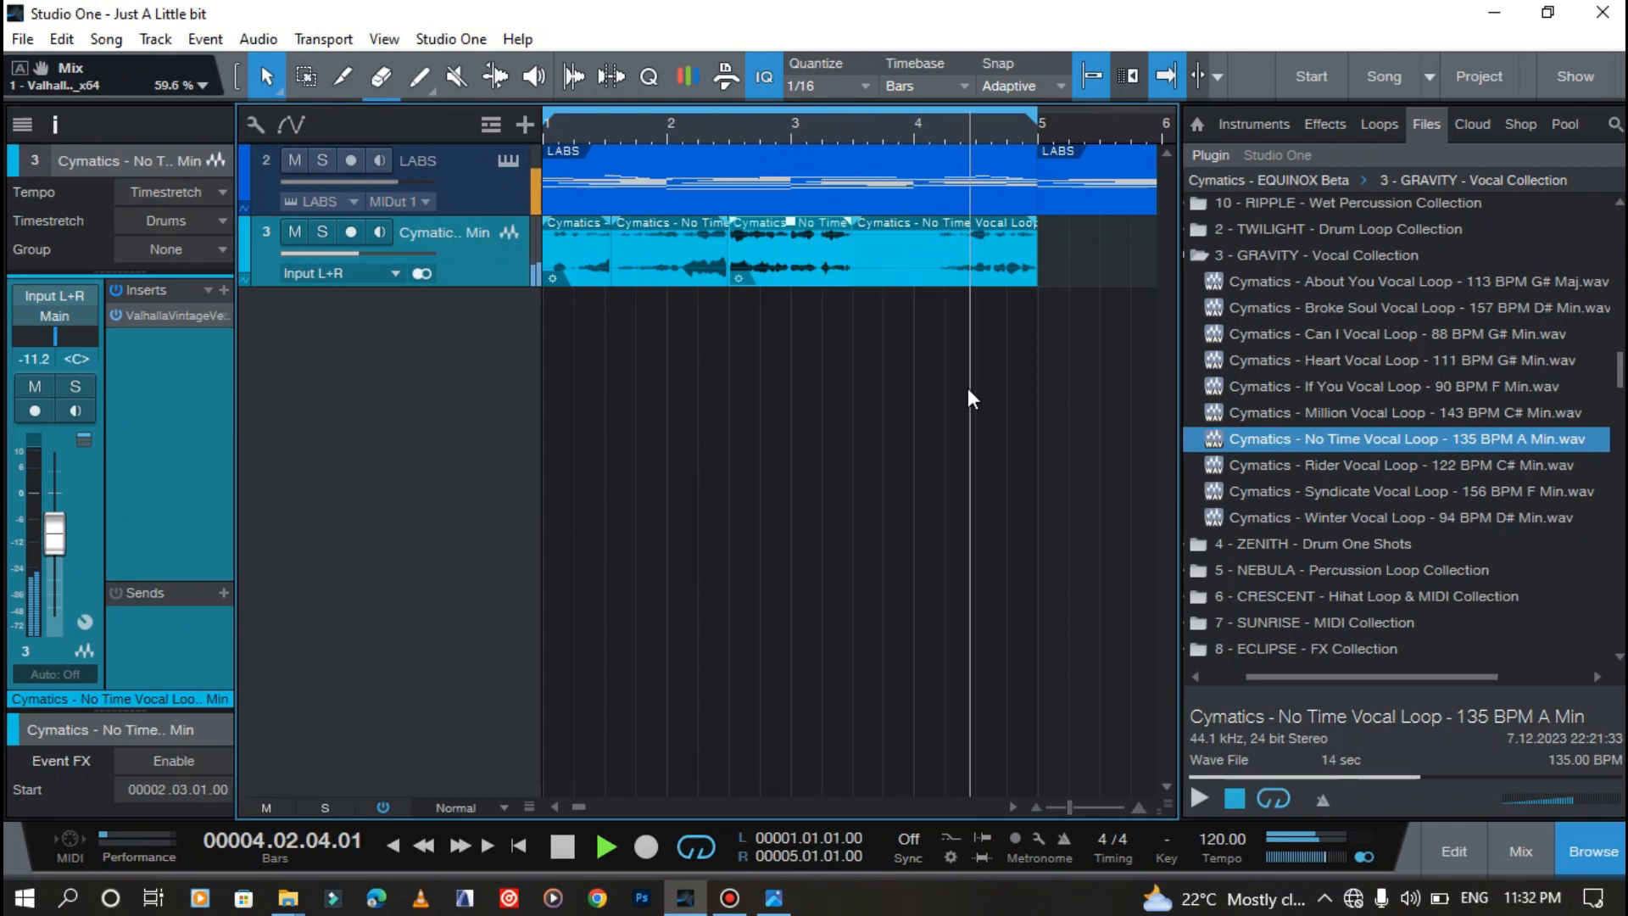
key(space)
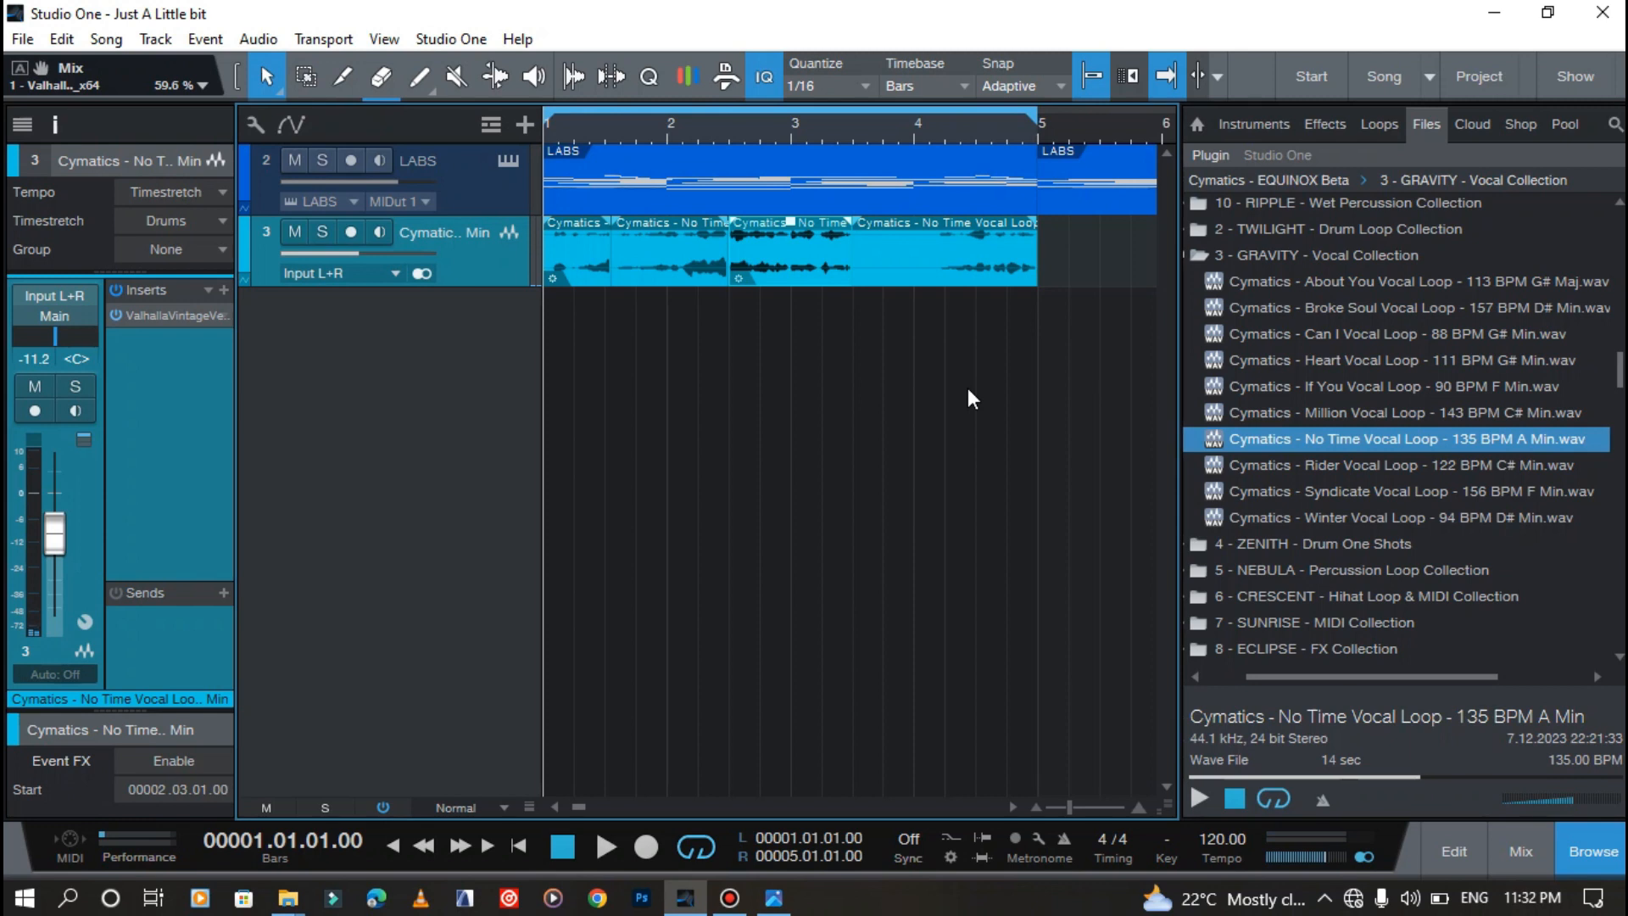
Step: Hide the browser, bounce the second LABS clip at bar 5 to audio, and move the bounced clip to bar 1
click(1585, 832)
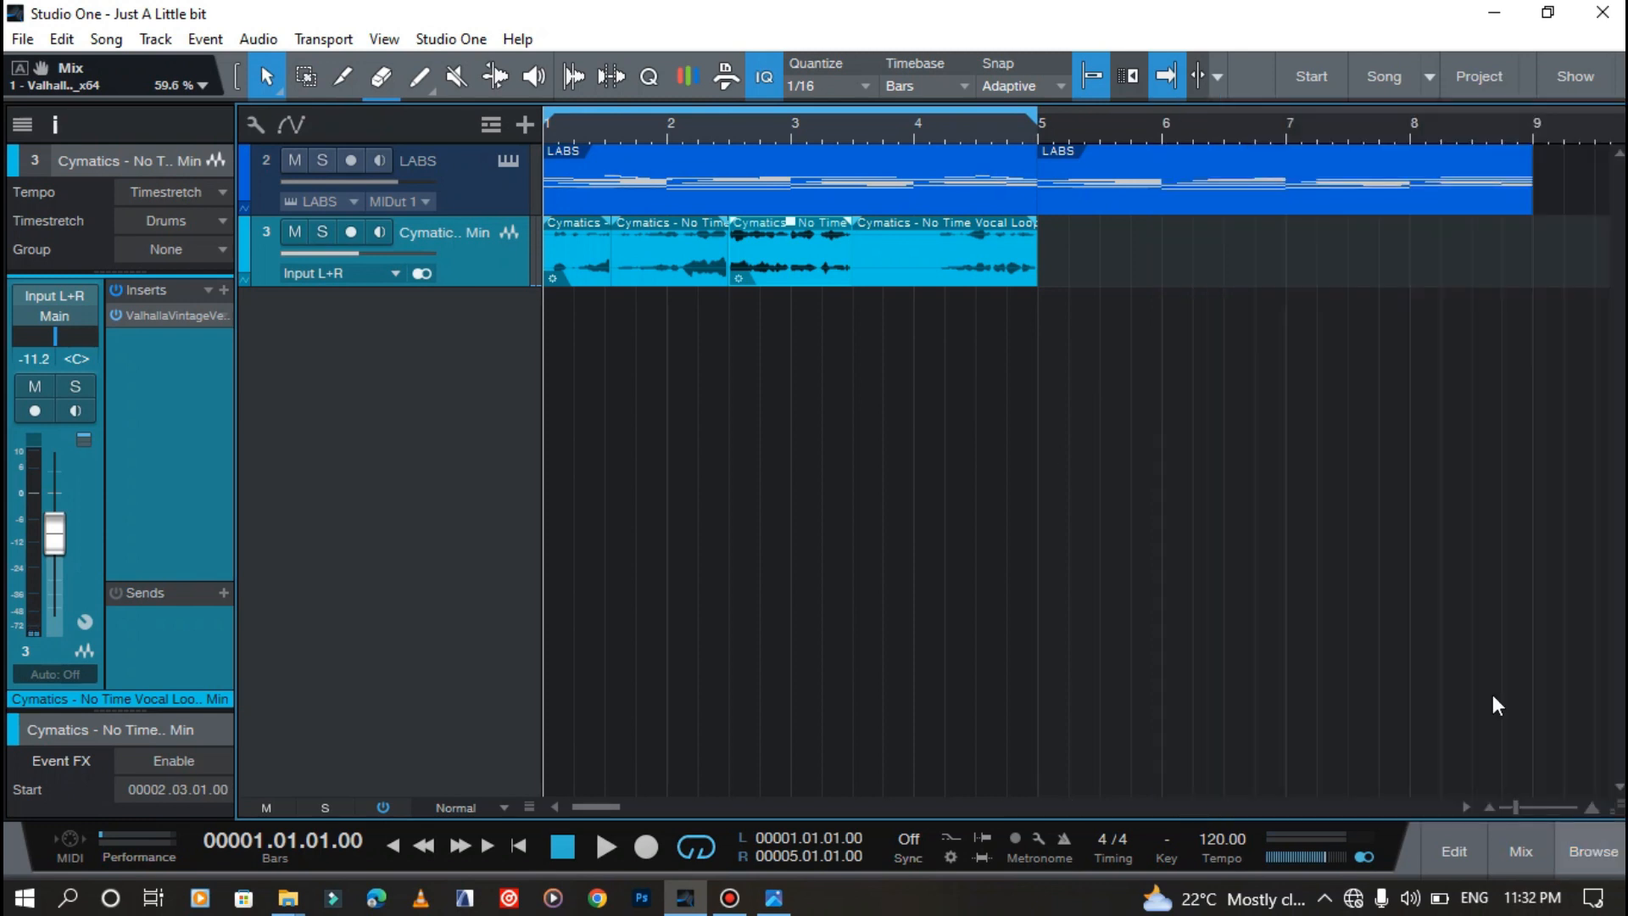
click(1219, 177)
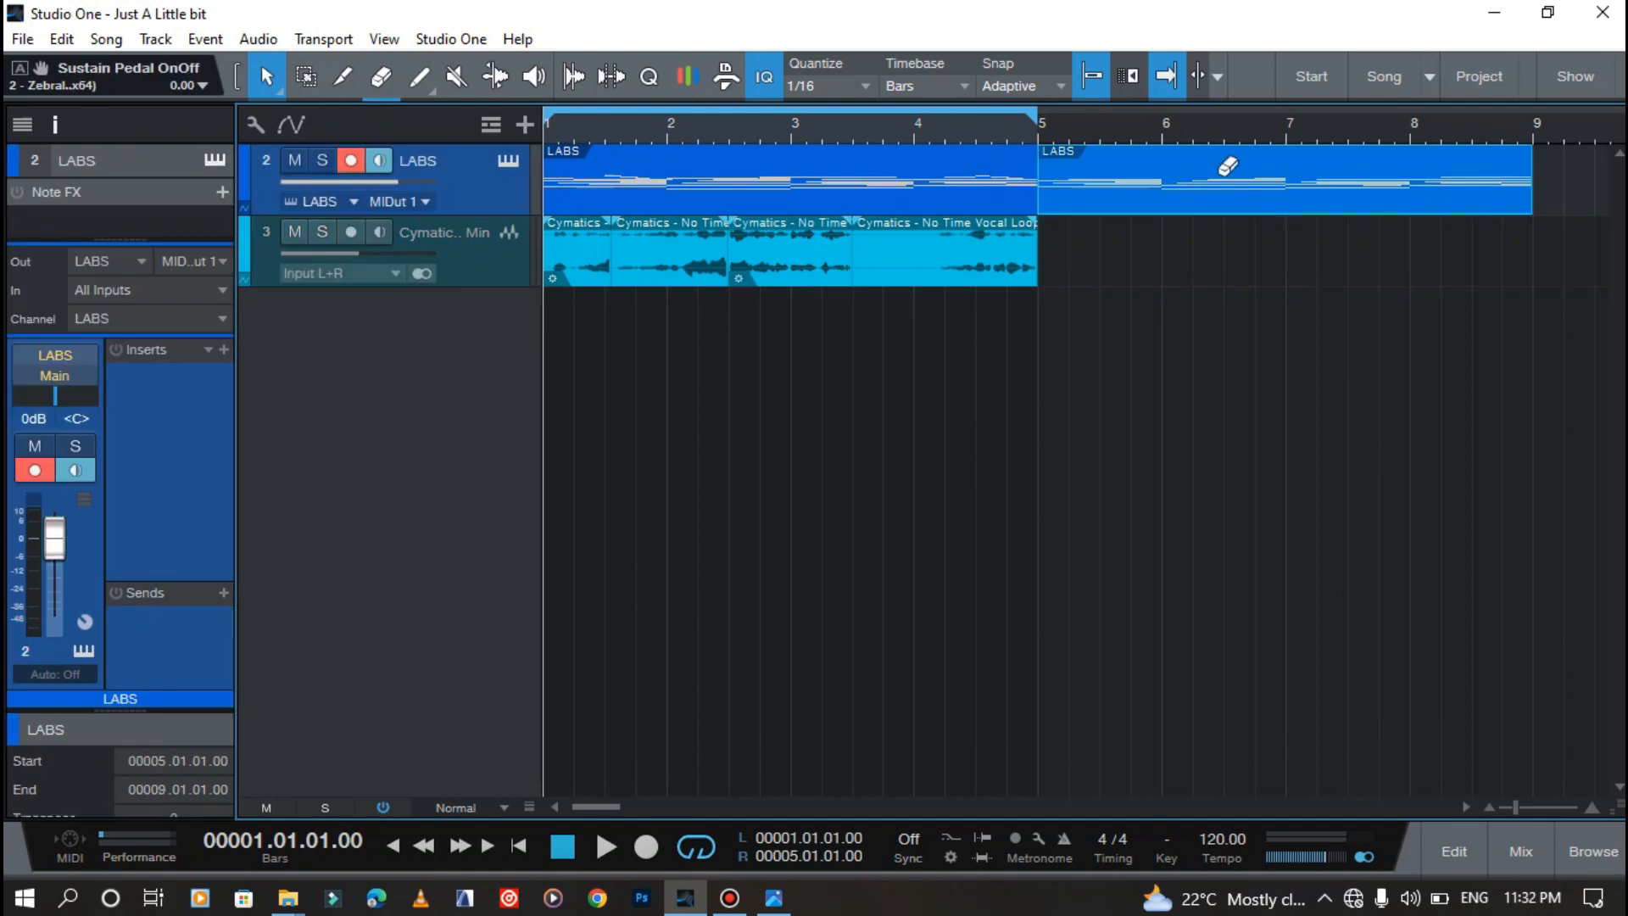
key(ctrl+b)
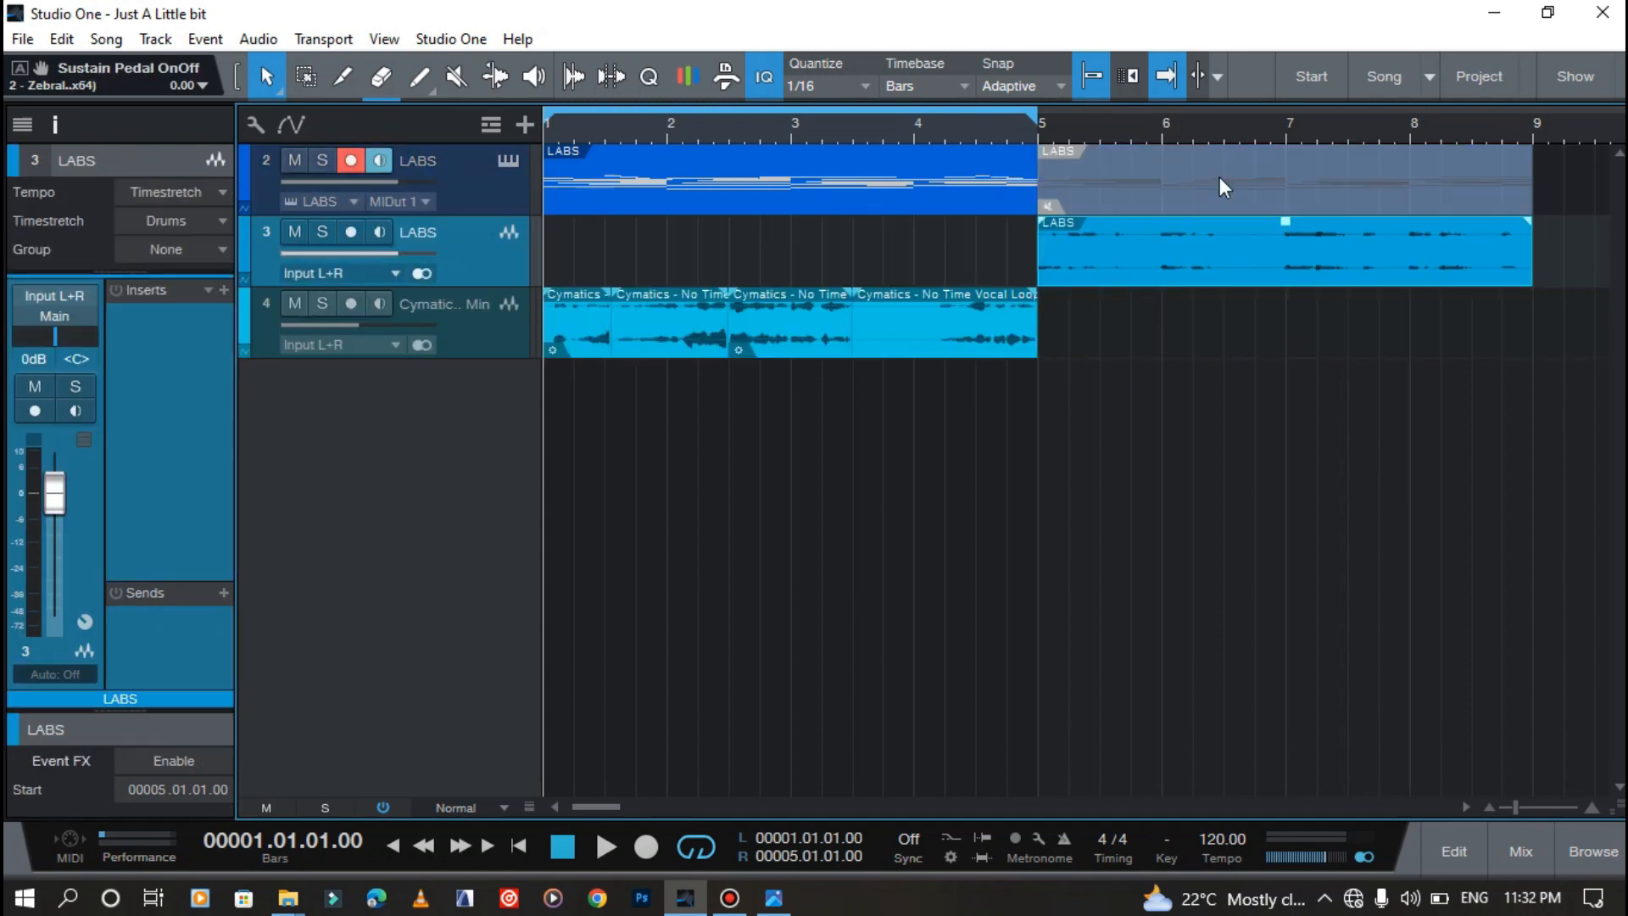
drag(1203, 261, 634, 276)
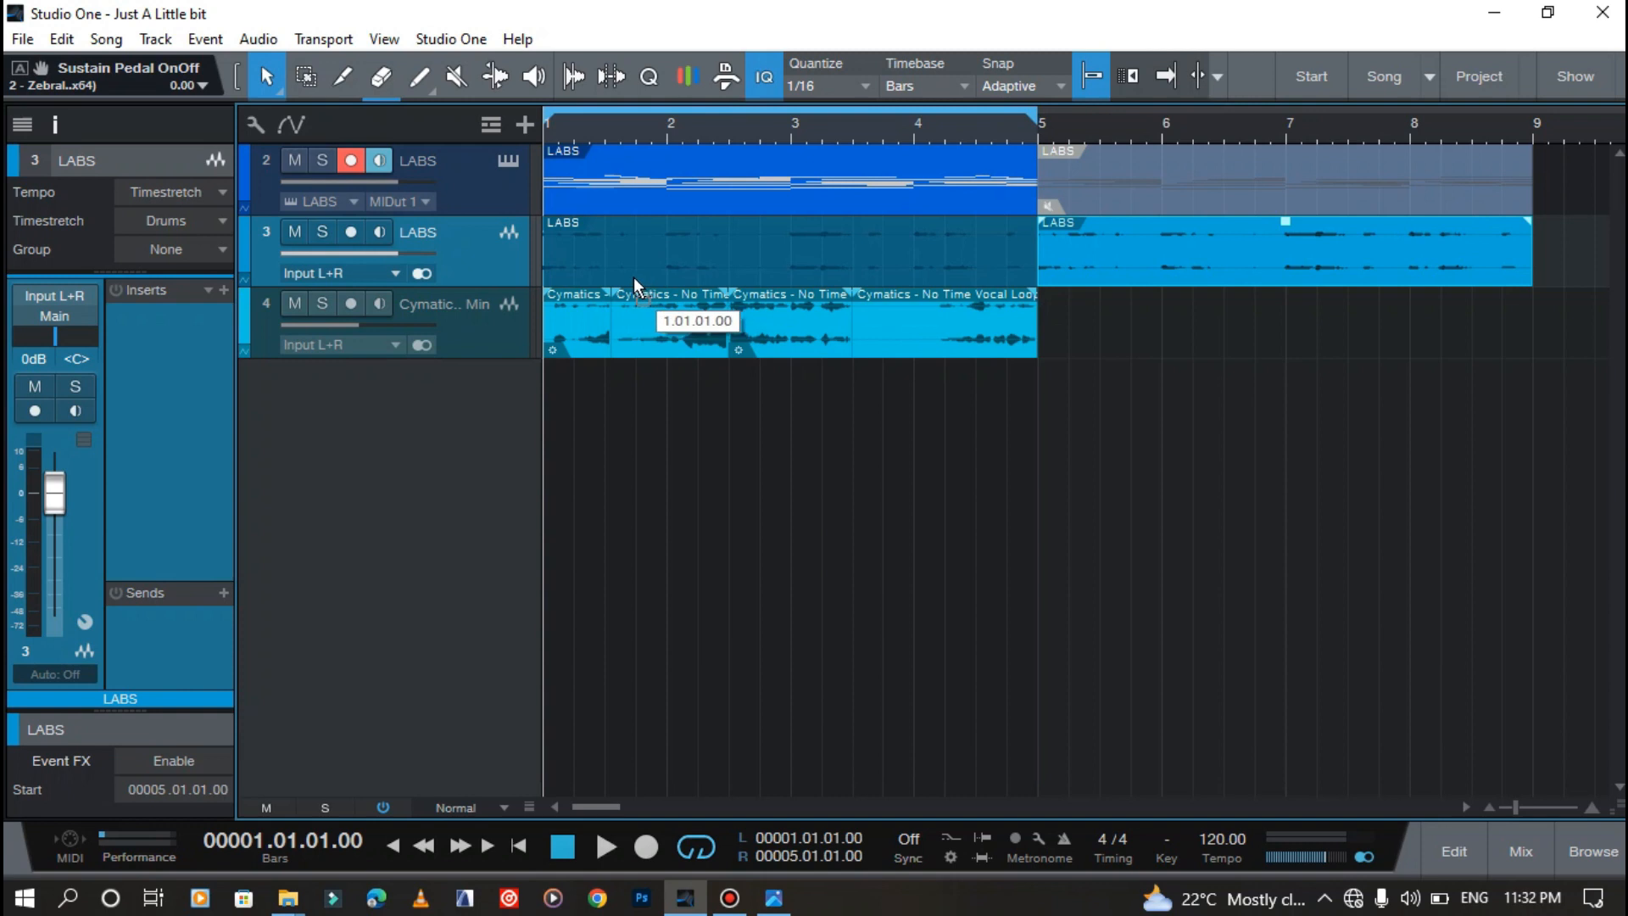
Step: Solo the LABS audio track and split its clip at bars 2, 3 and 4 during playback
key(3)
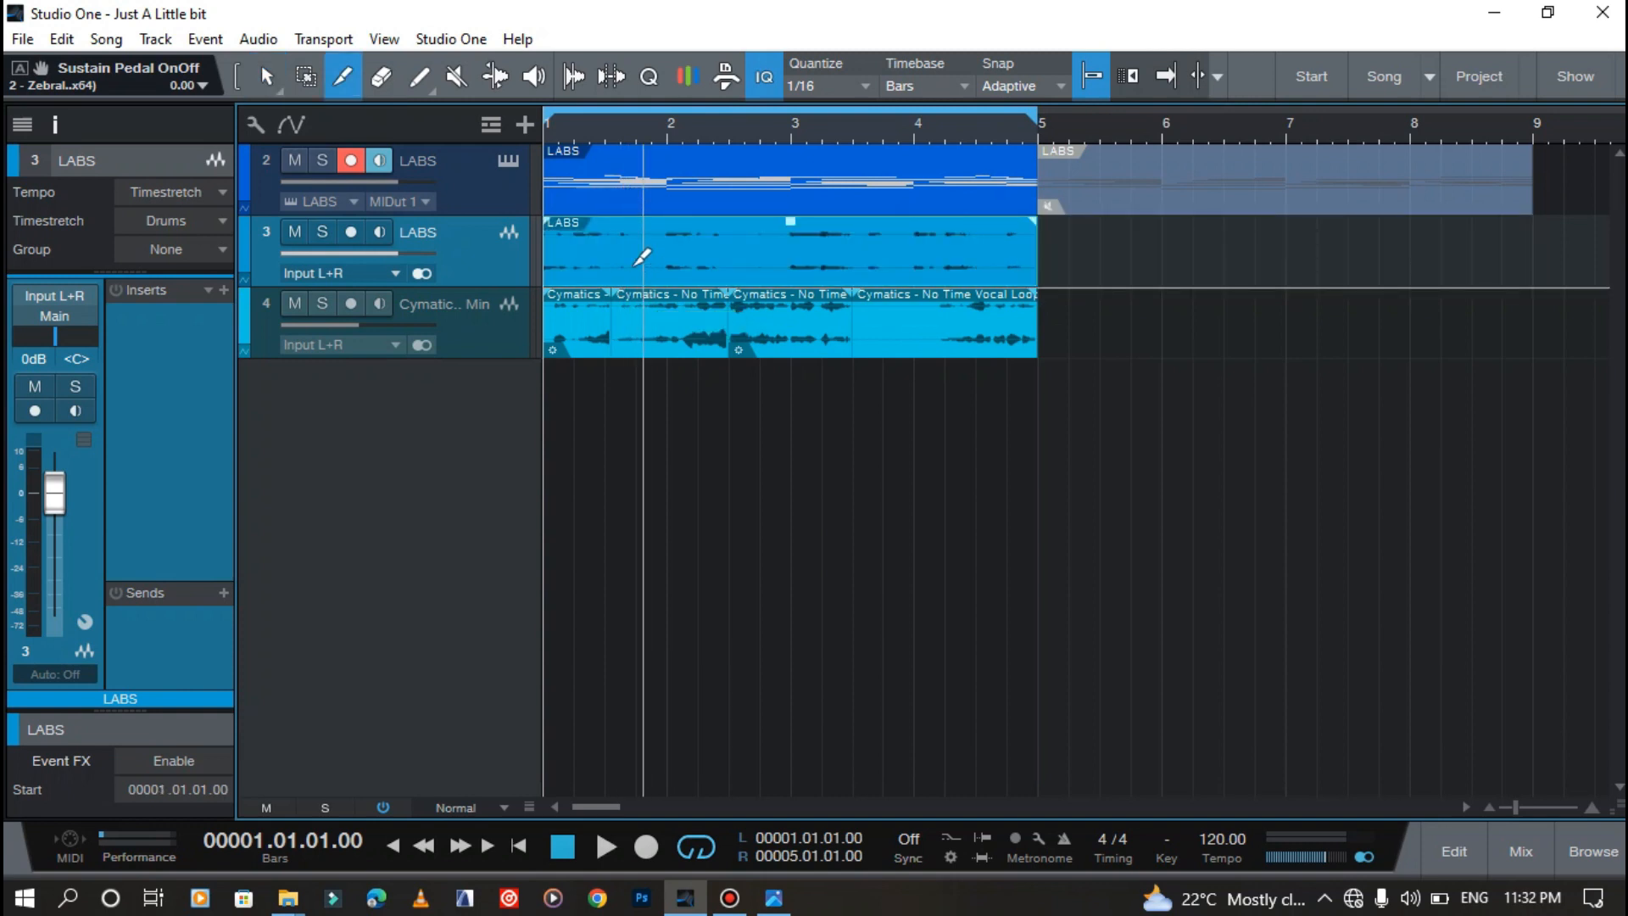
key(shift+e)
key(shift+e)
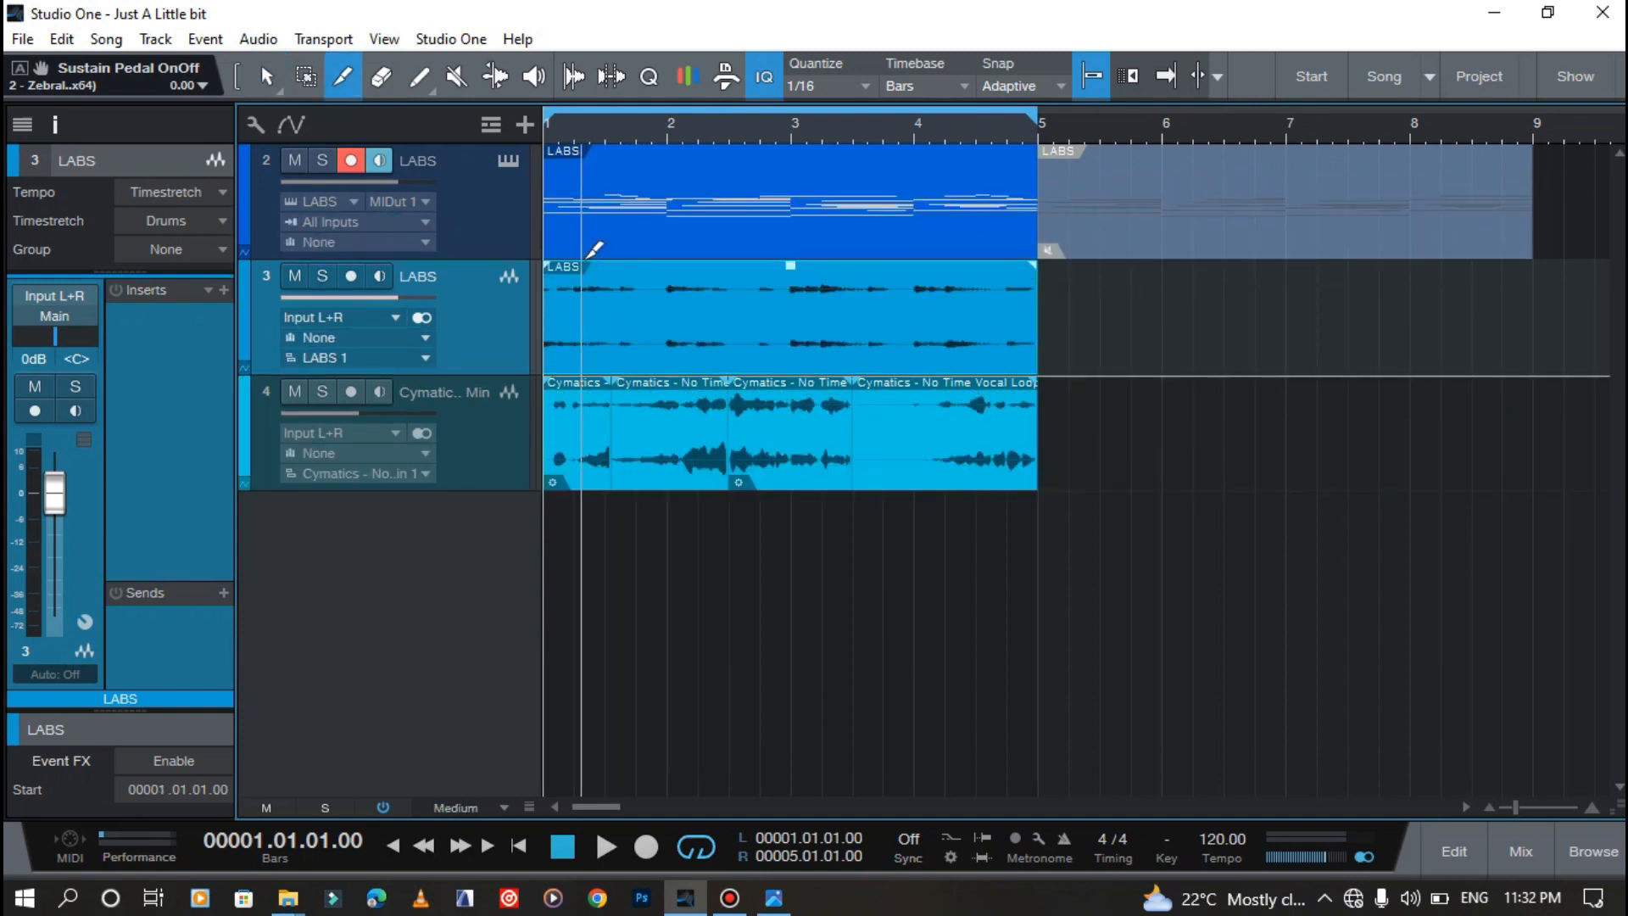
click(322, 277)
key(space)
click(609, 298)
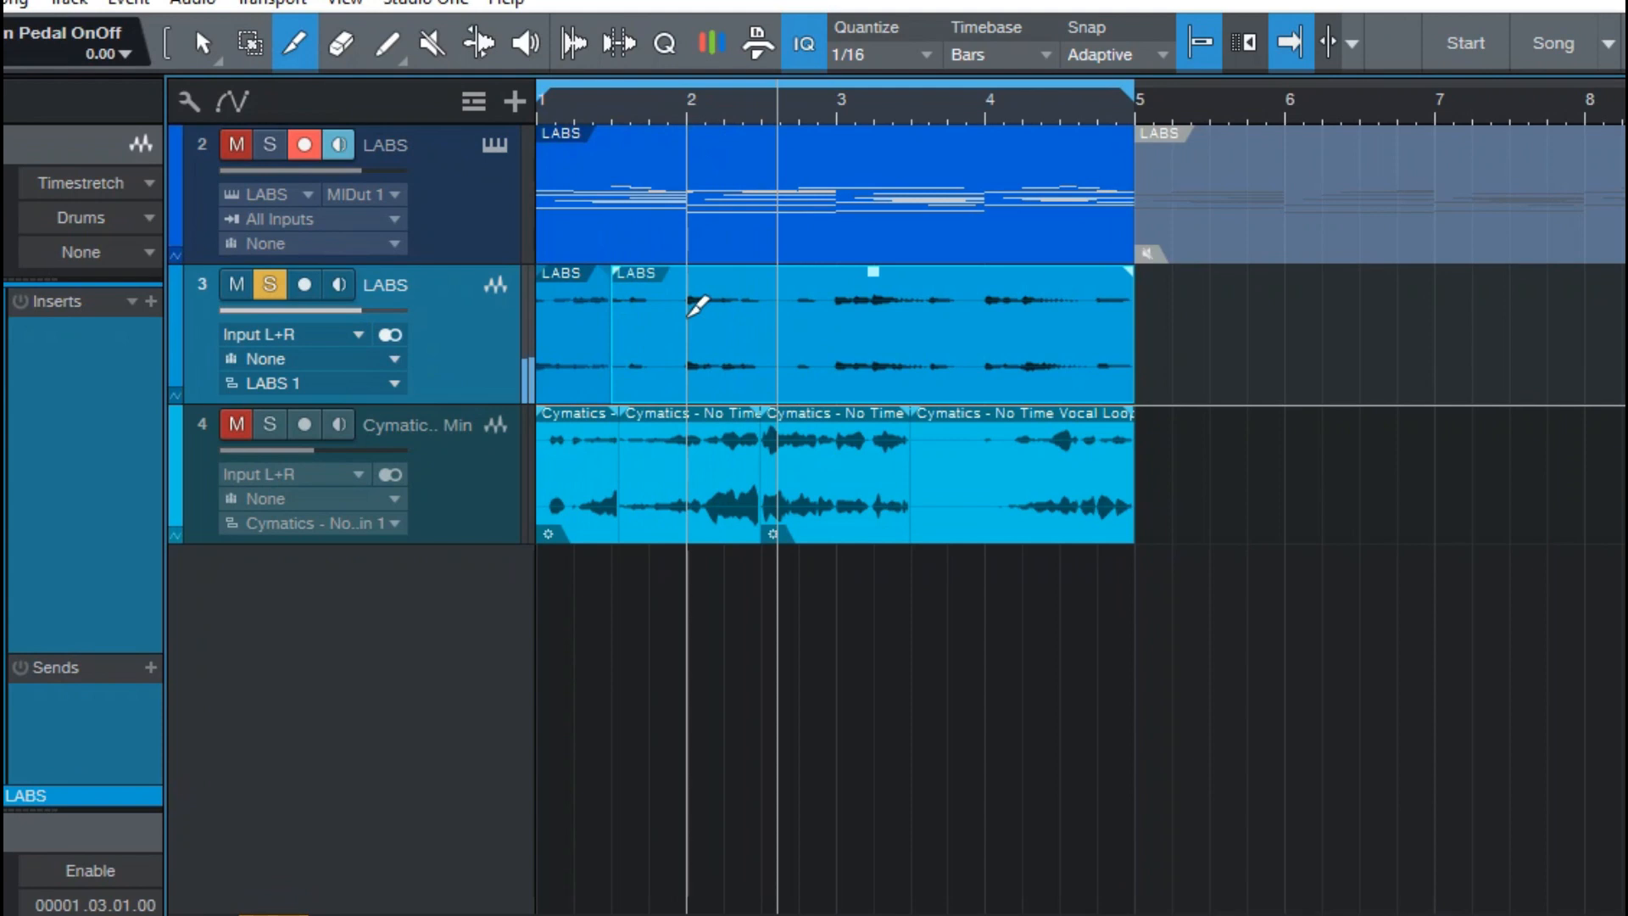
key(ctrl+z)
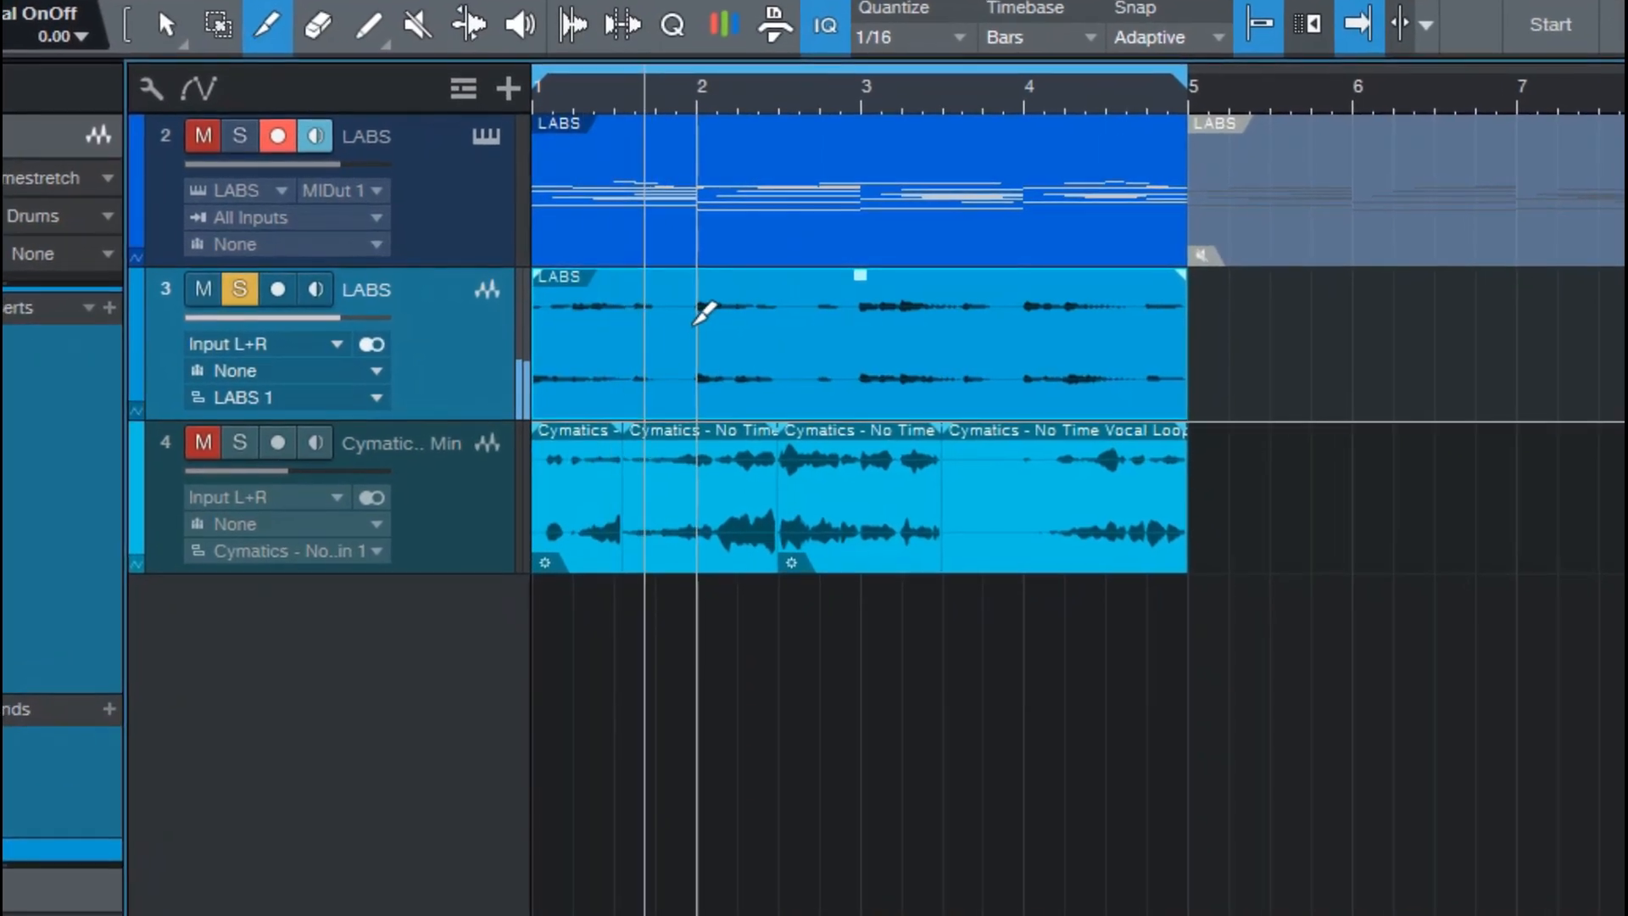
click(703, 329)
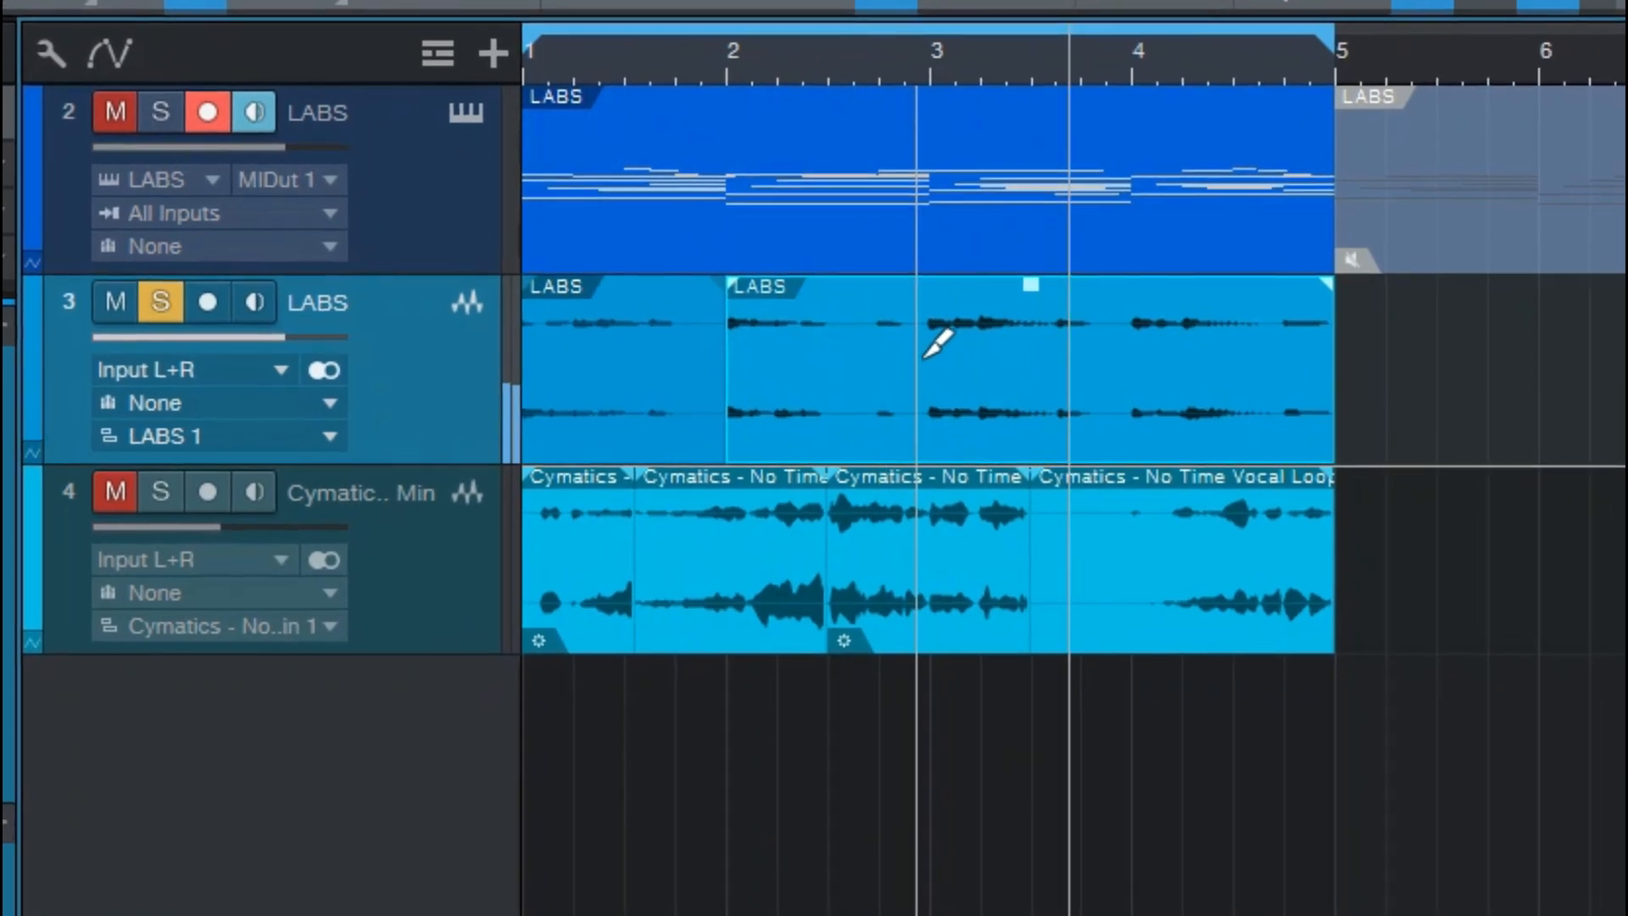
click(912, 335)
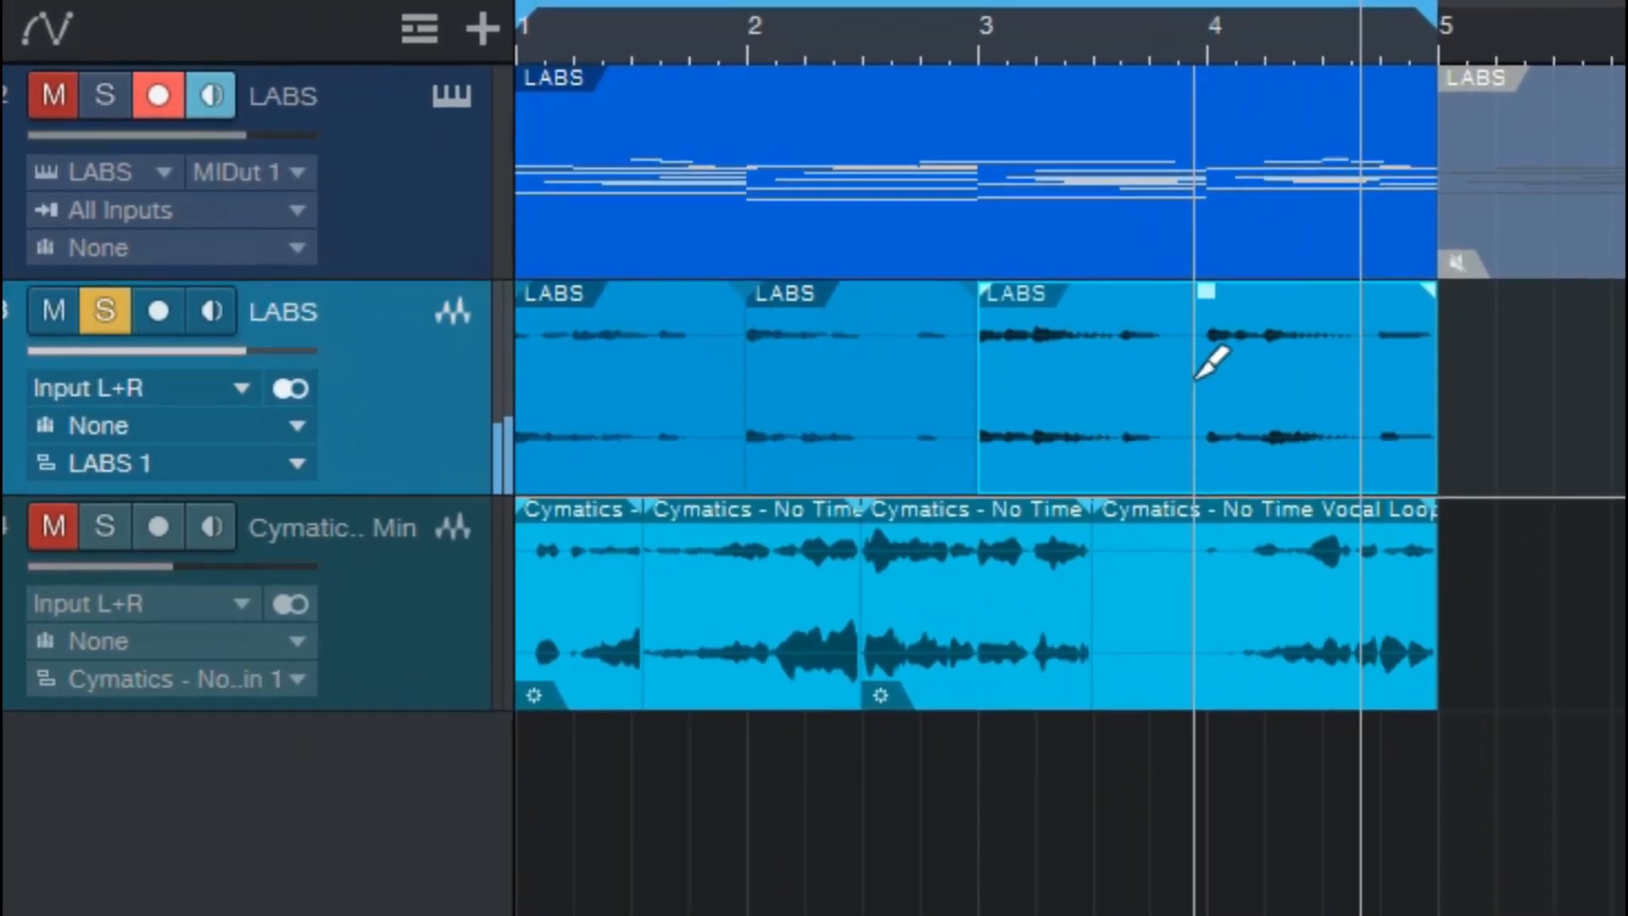
click(1255, 391)
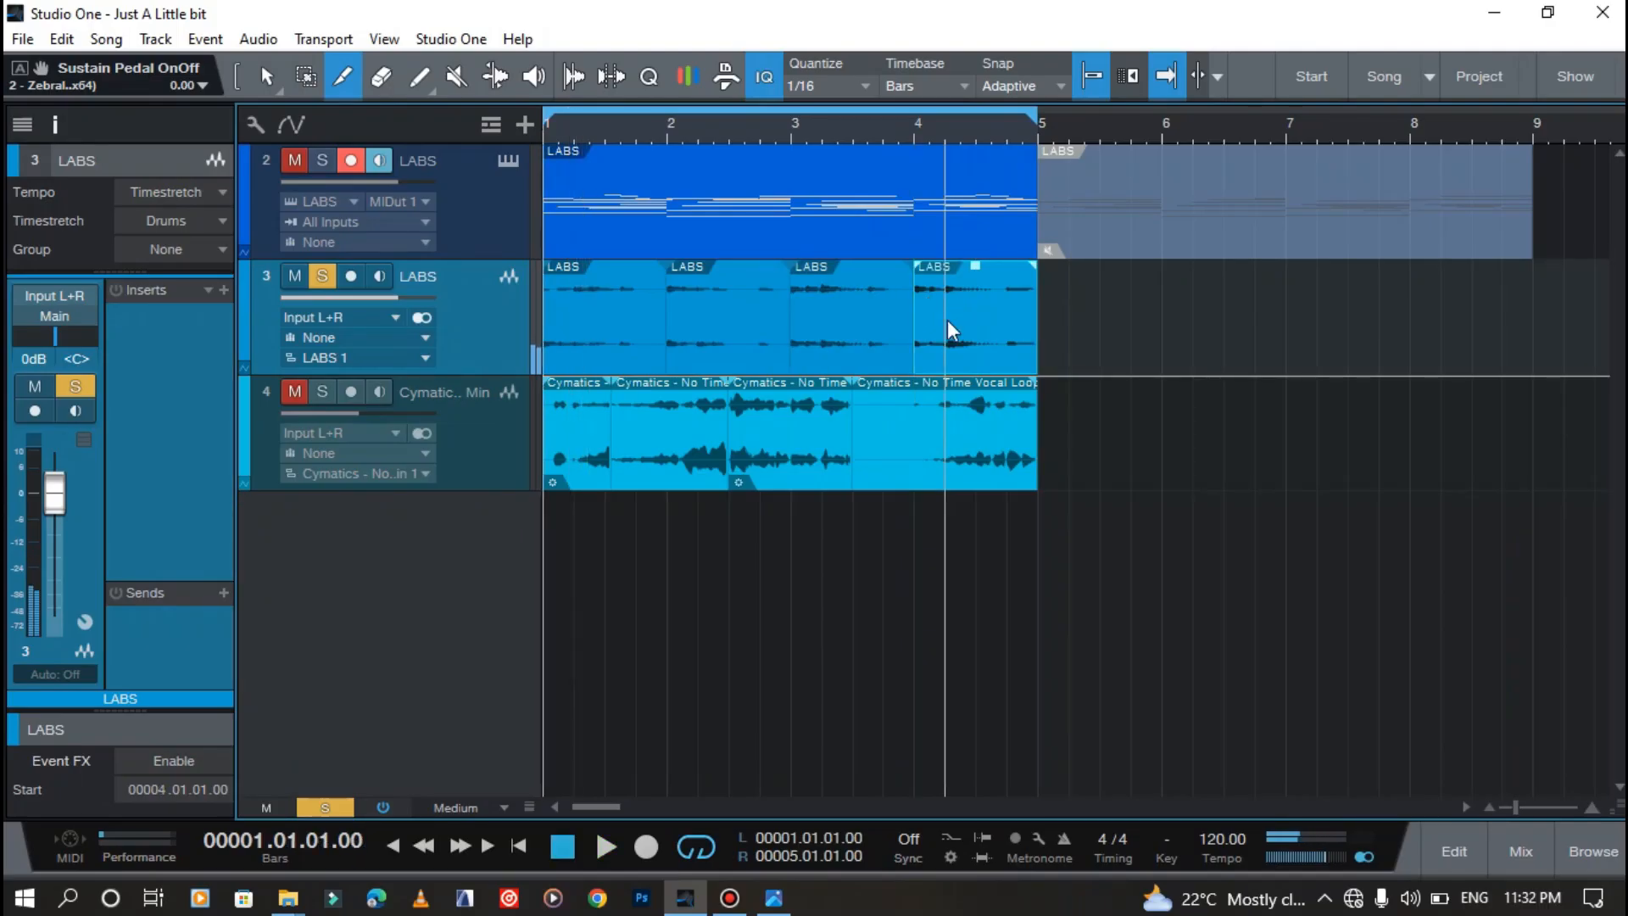
Step: Select all four LABS audio slices, reverse them, and play them back
key(1)
drag(1107, 320, 535, 343)
key(ctrl+r)
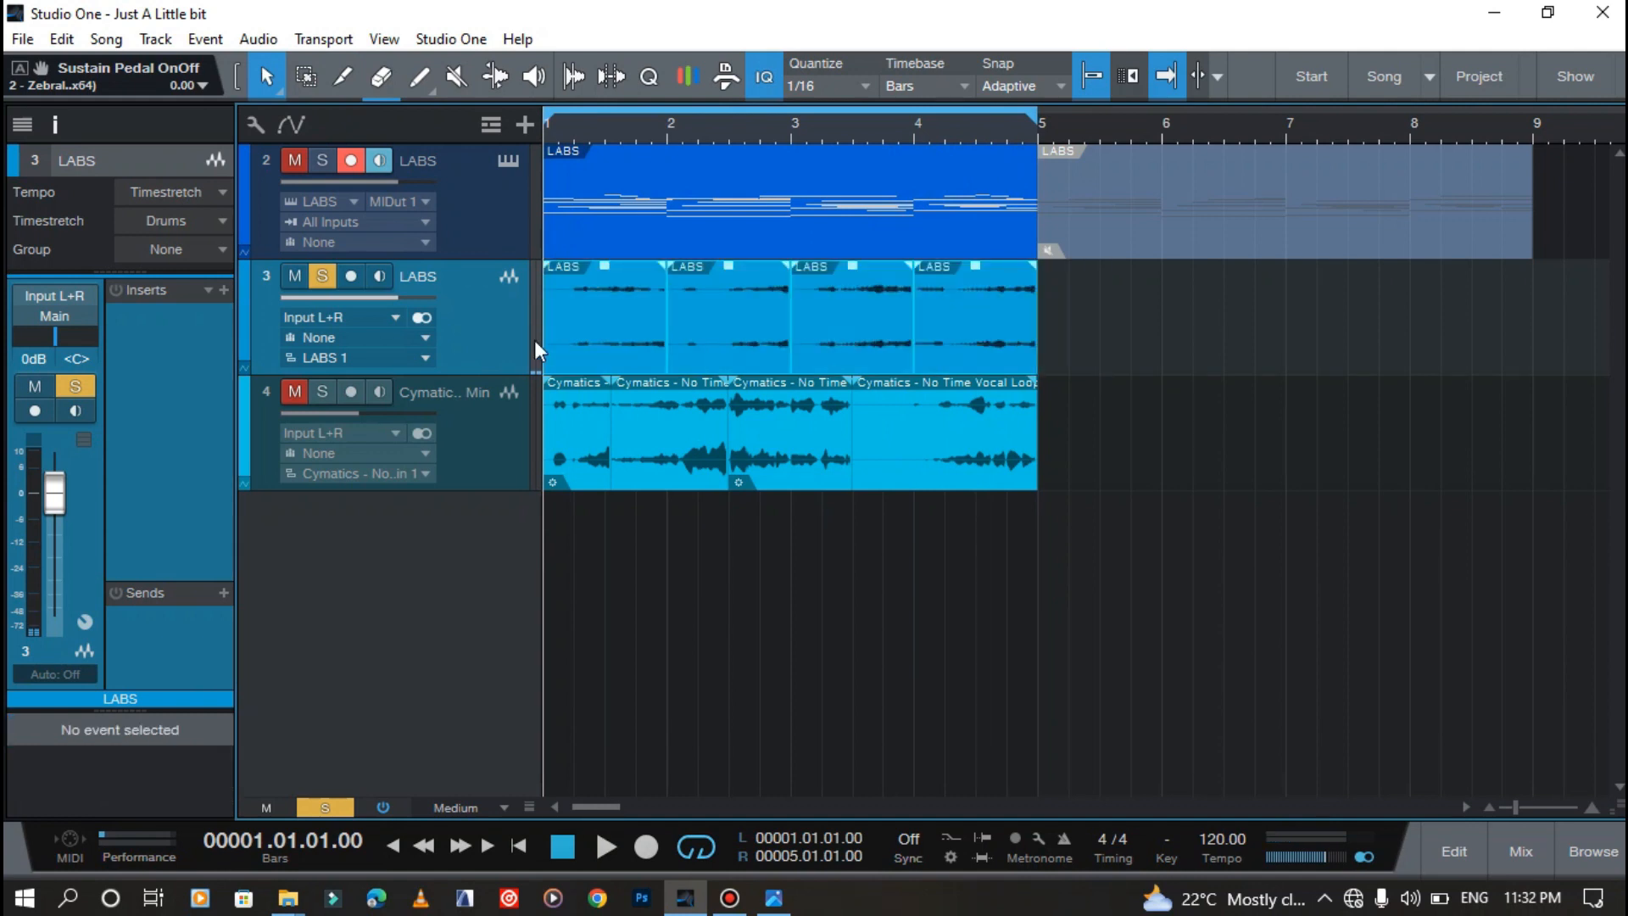
key(space)
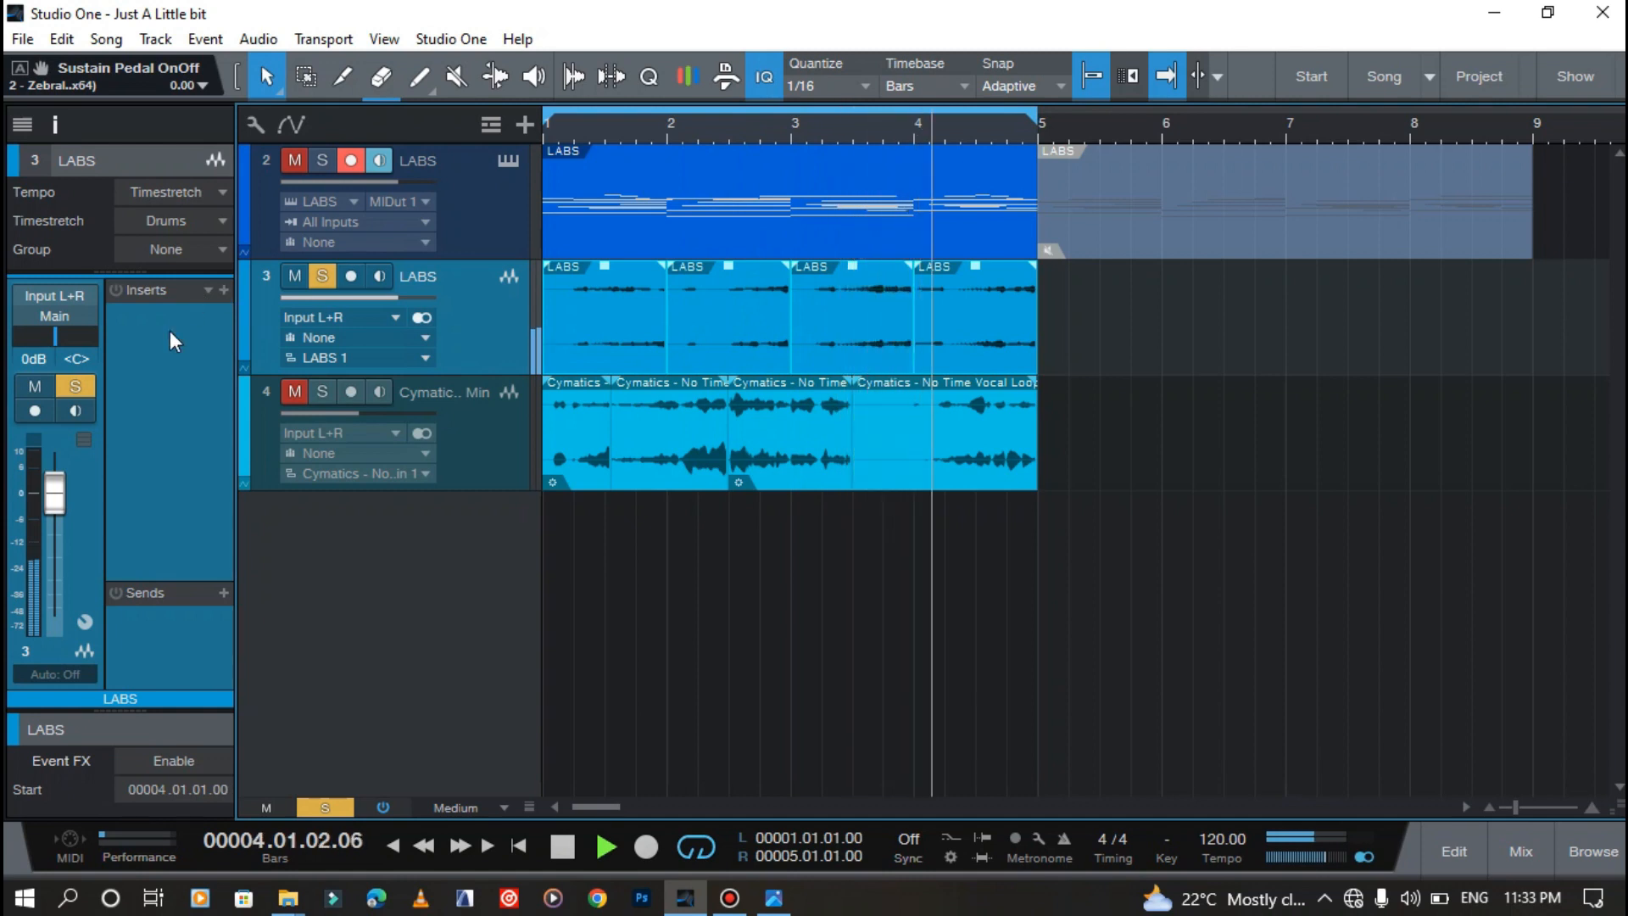
Step: Unsolo the LABS audio track, lower its volume, and set the No Time vocal track to -17.7 dB while playing
click(318, 281)
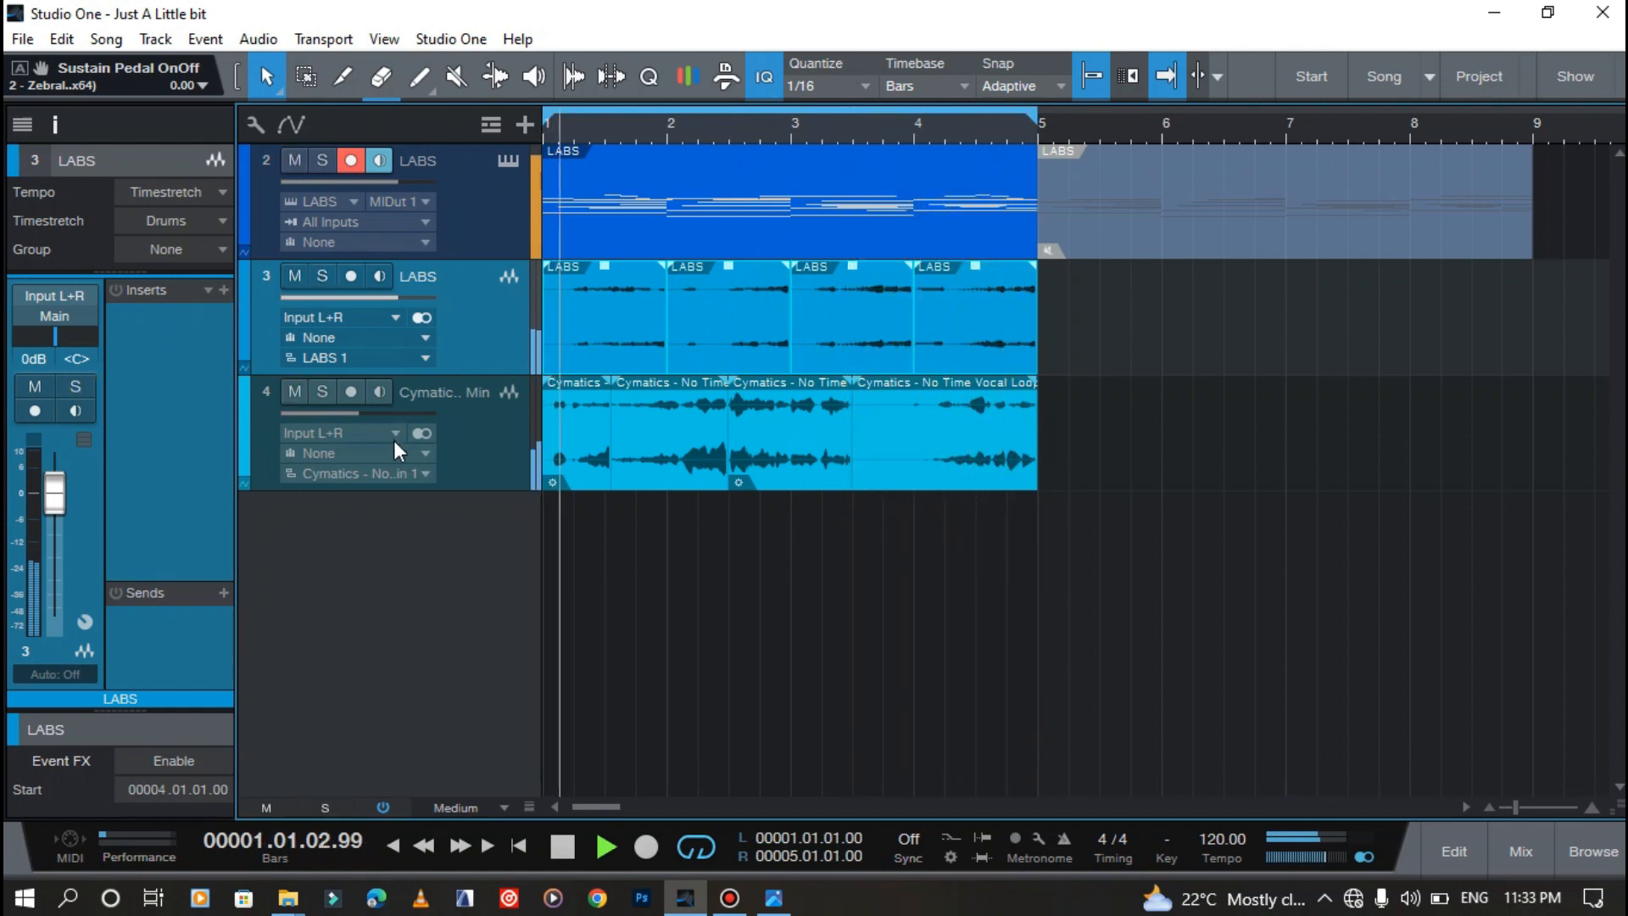
drag(49, 503, 48, 552)
click(468, 407)
key(space)
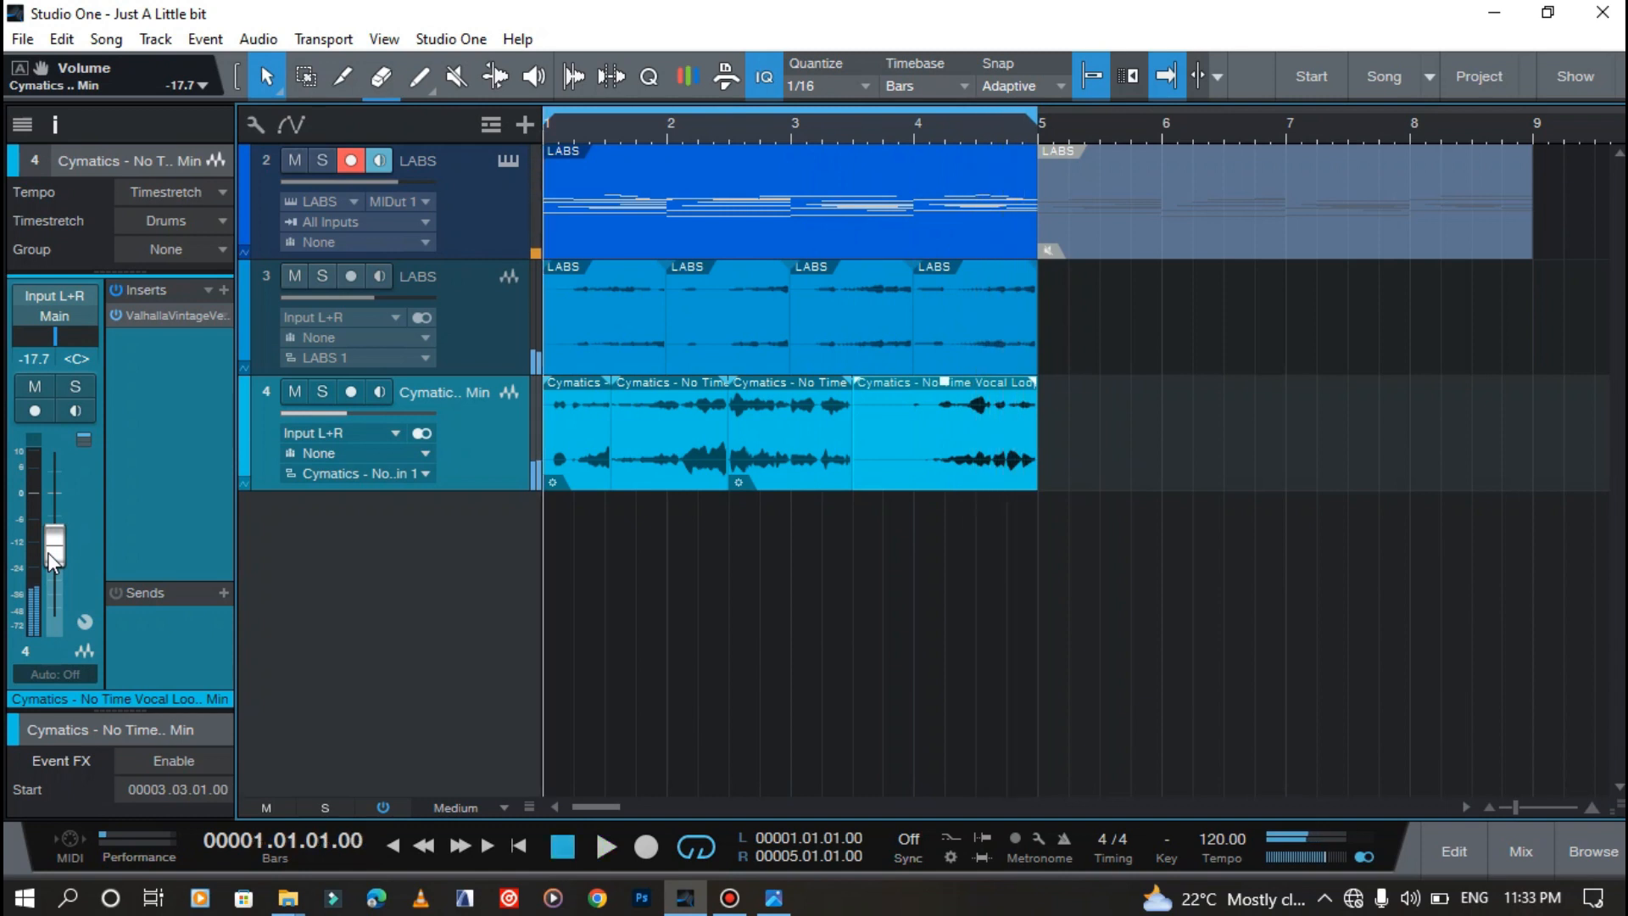